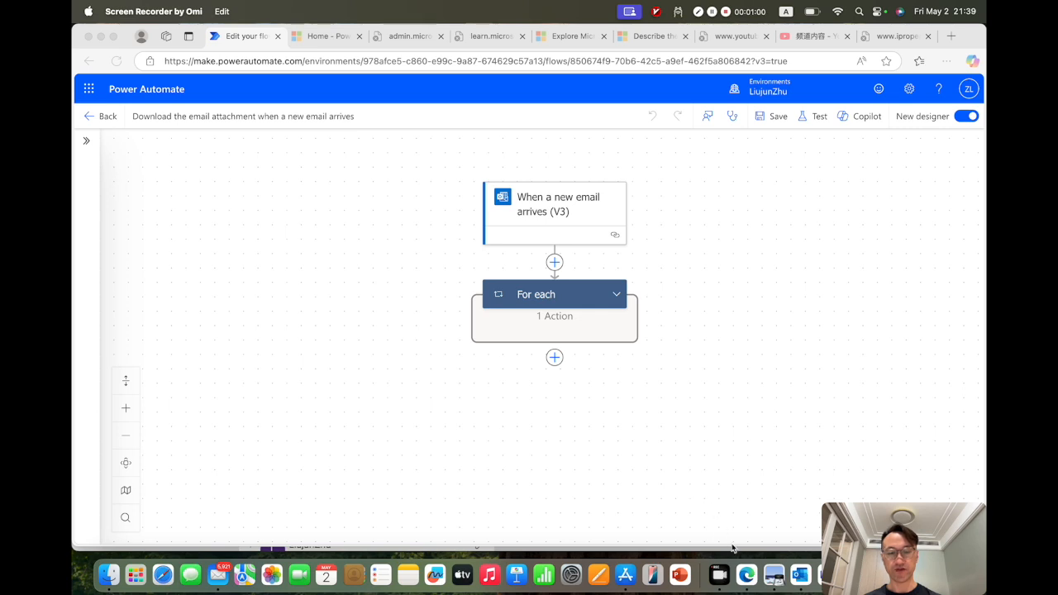
Switch from the Power Automate flow to Outlook to prepare a test email.
click(797, 574)
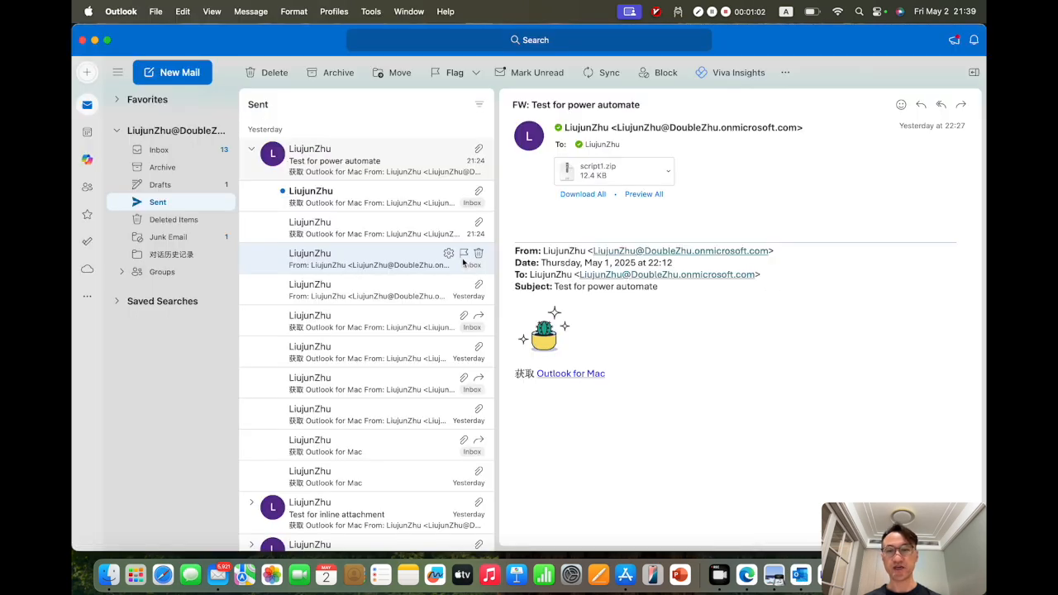
Start a new Outlook email with your own work account as recipient, cursor in the body.
click(182, 74)
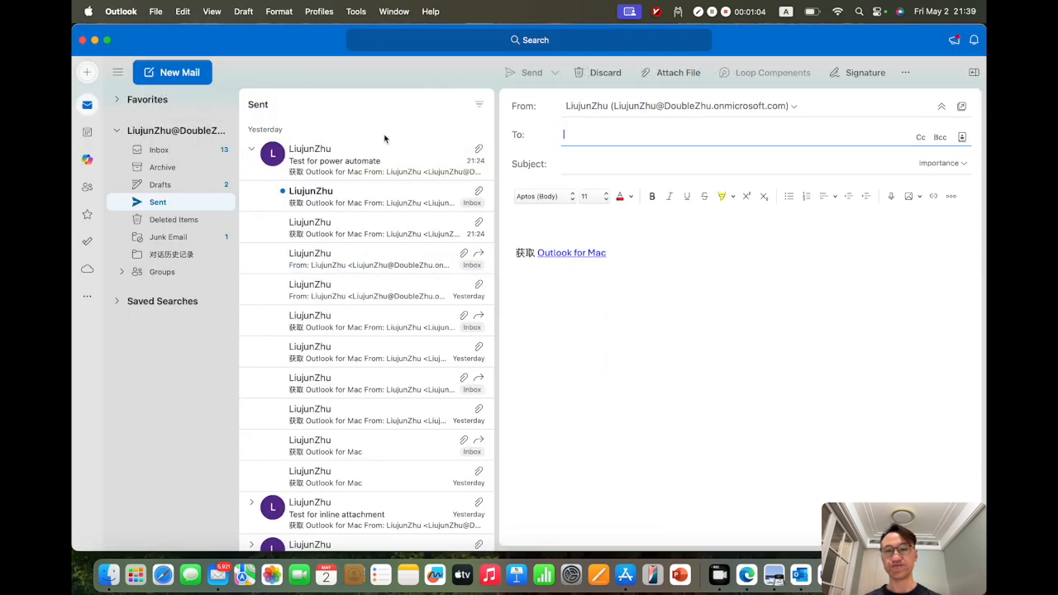
text(liujun.zhu)
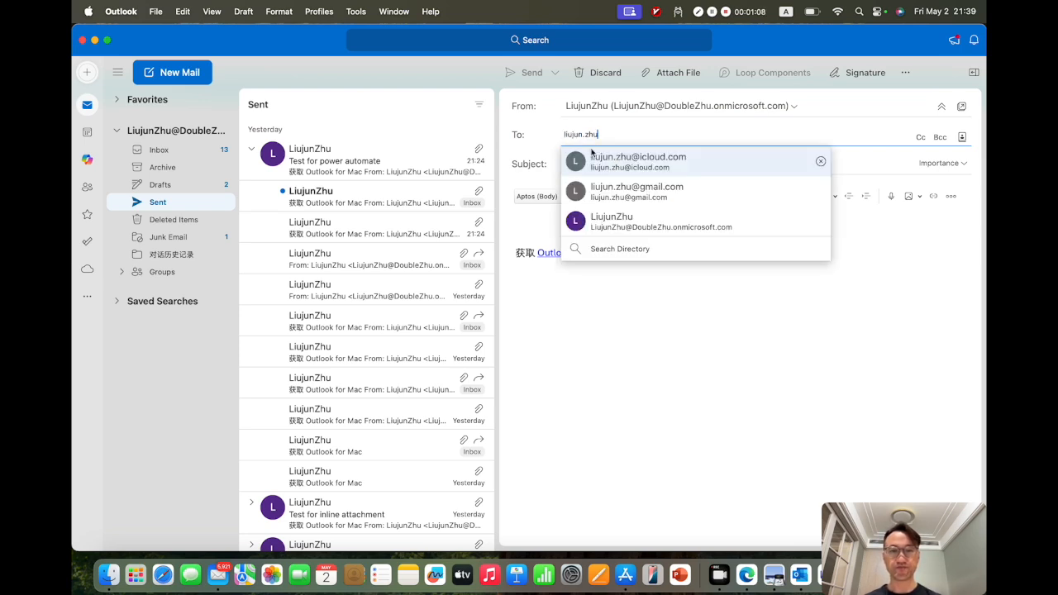
click(645, 221)
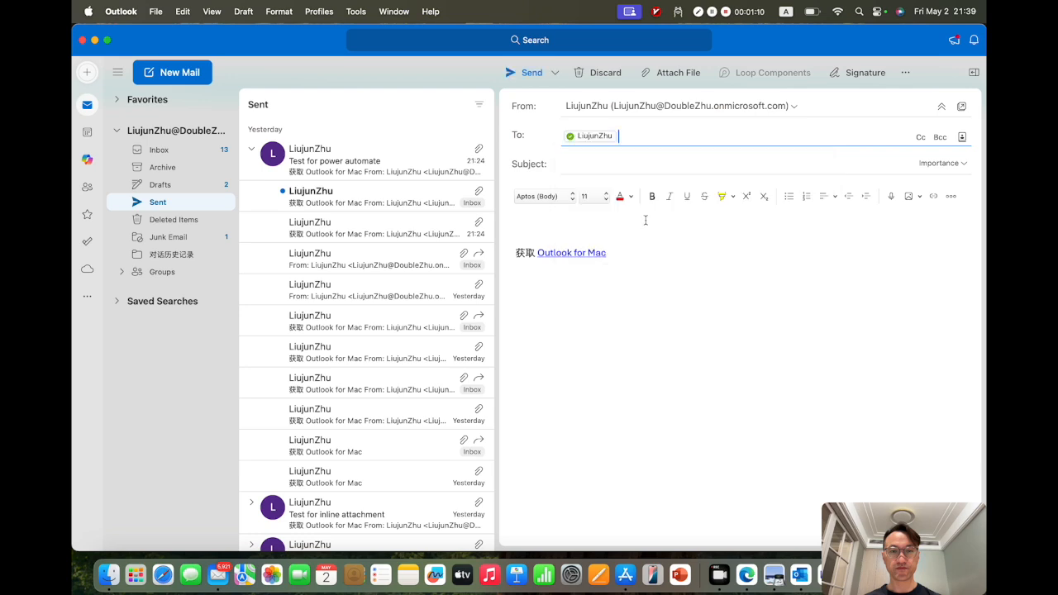
click(548, 227)
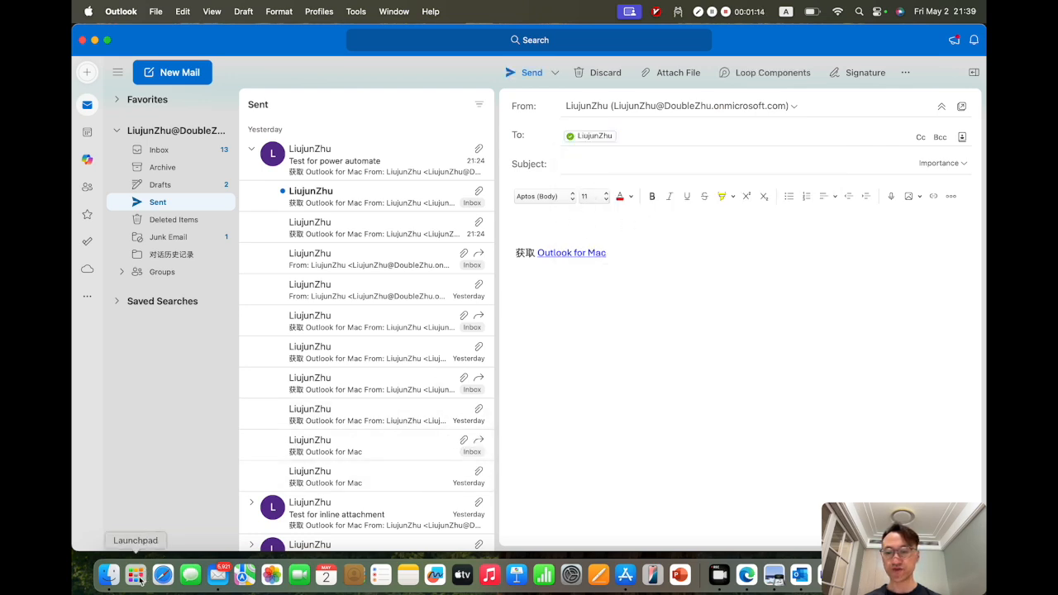
Find the JPEG image in Finder's Documents folder and paste it inline at the top of the draft body.
click(109, 576)
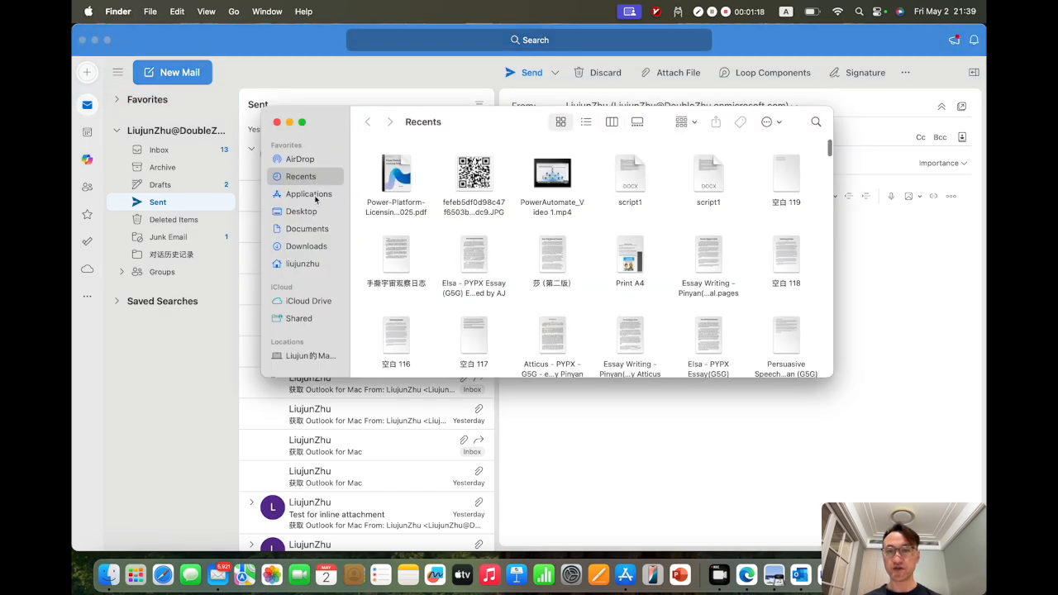
click(309, 248)
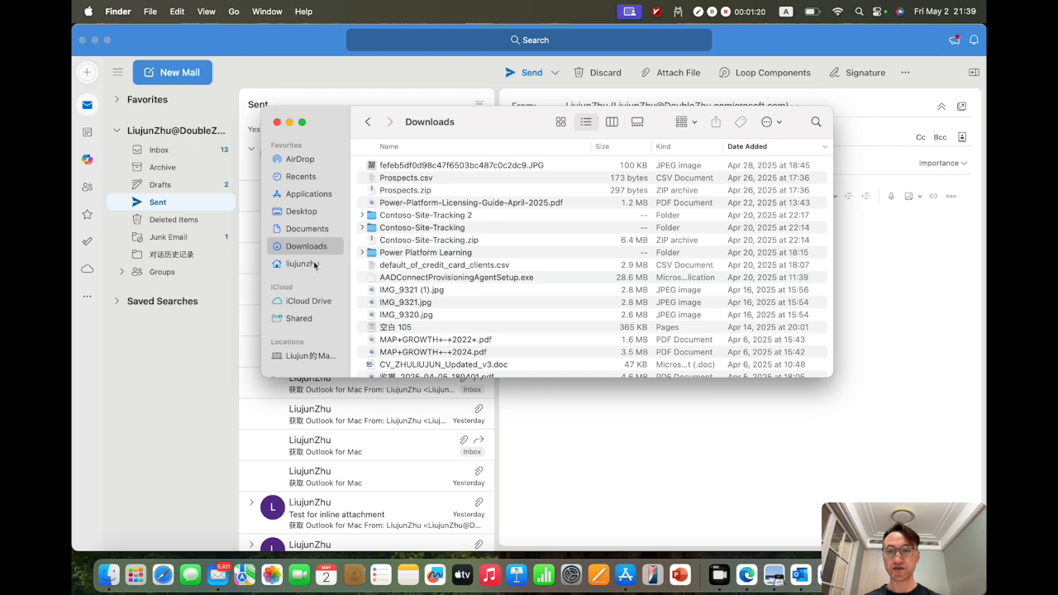
click(314, 263)
click(317, 250)
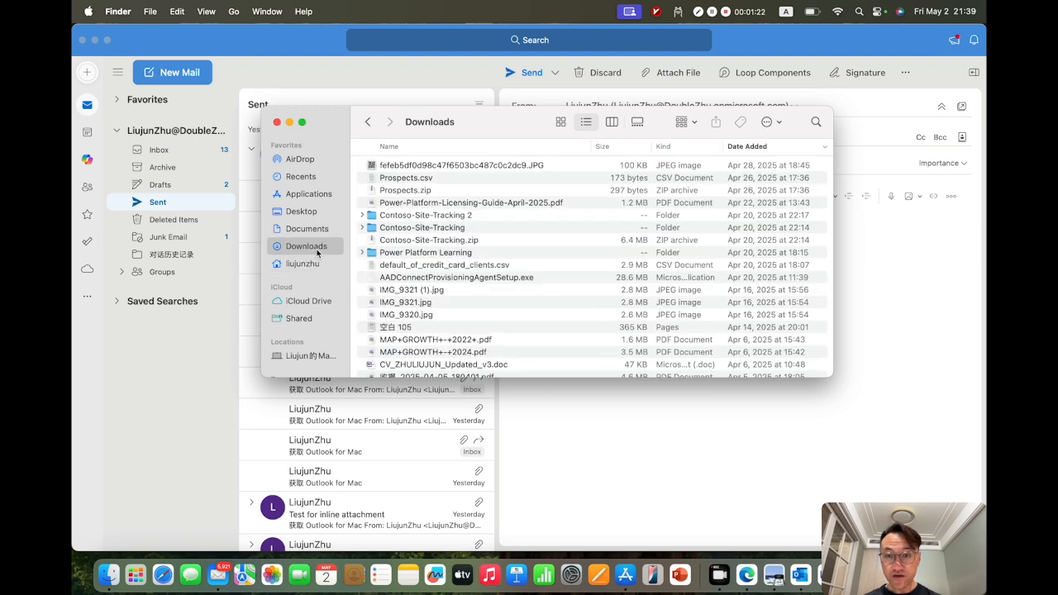
click(309, 263)
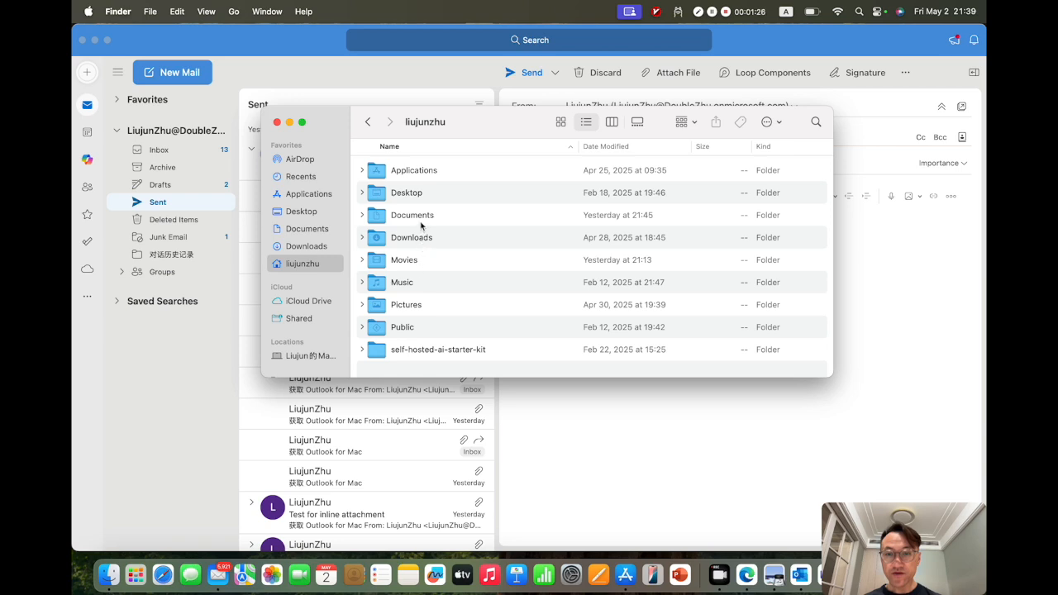
click(418, 242)
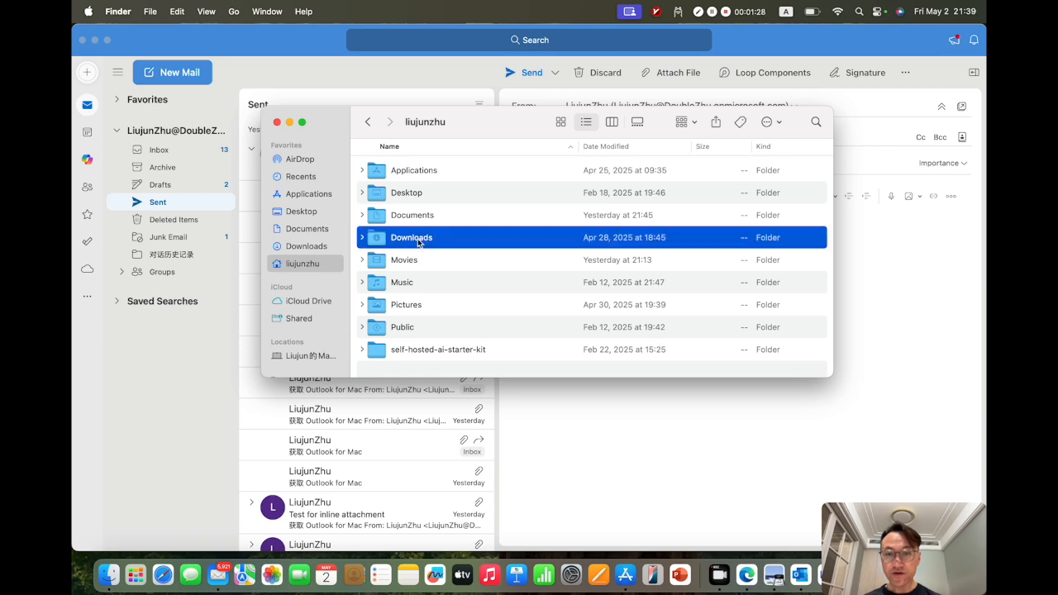
double_click(418, 241)
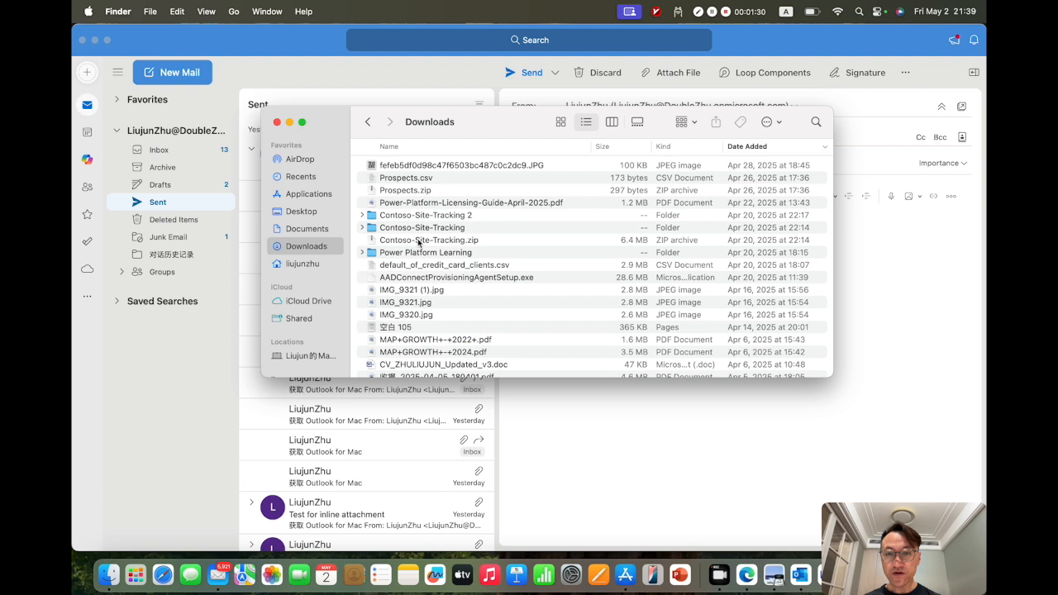
click(305, 231)
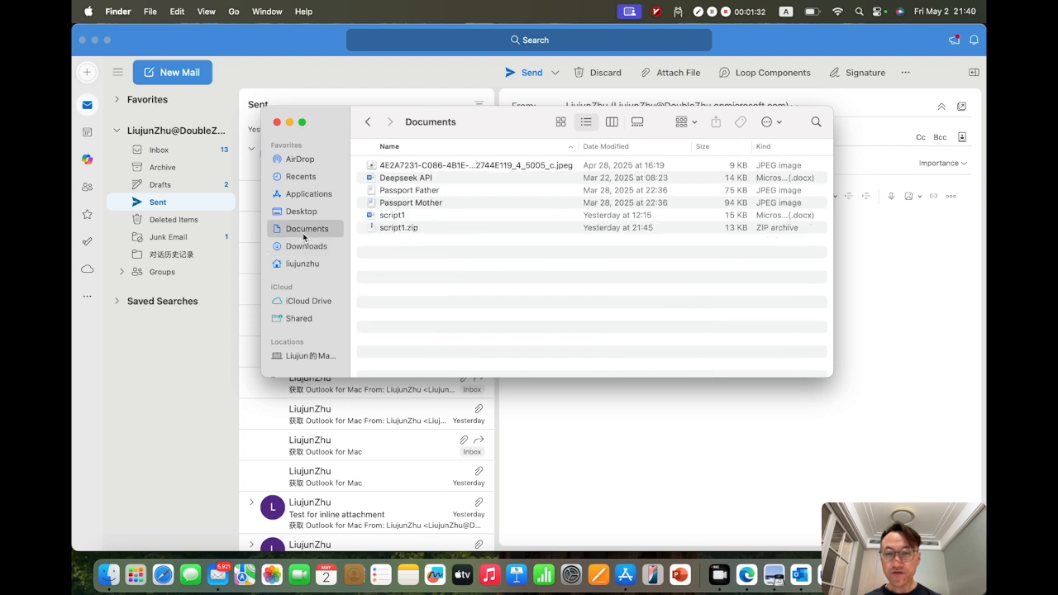
click(462, 164)
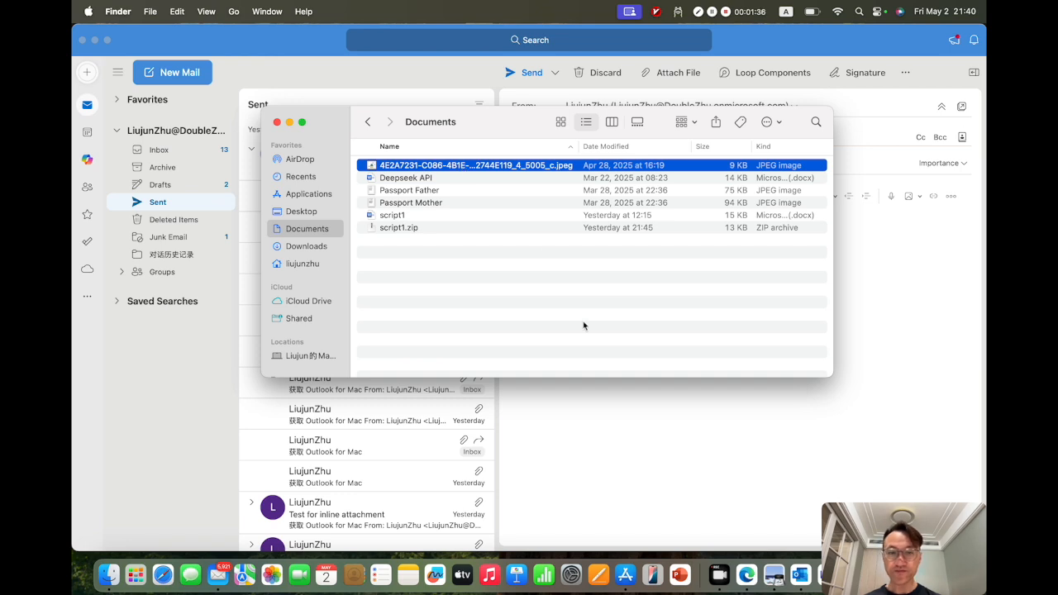
click(612, 446)
key(super+v)
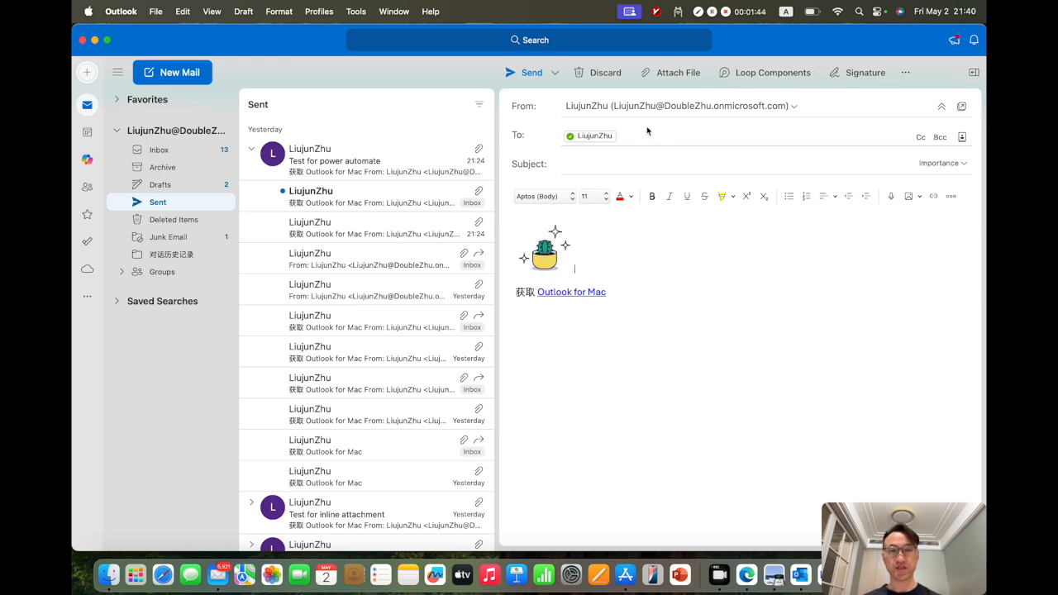
Attach Deepseek API.docx from this Mac to the draft.
click(681, 76)
click(683, 87)
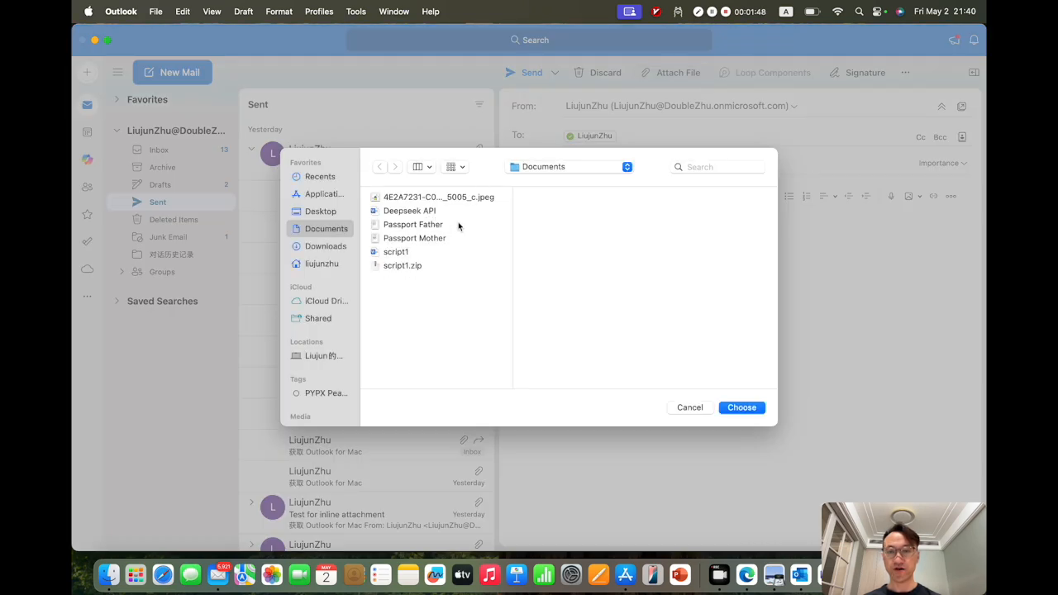
click(429, 213)
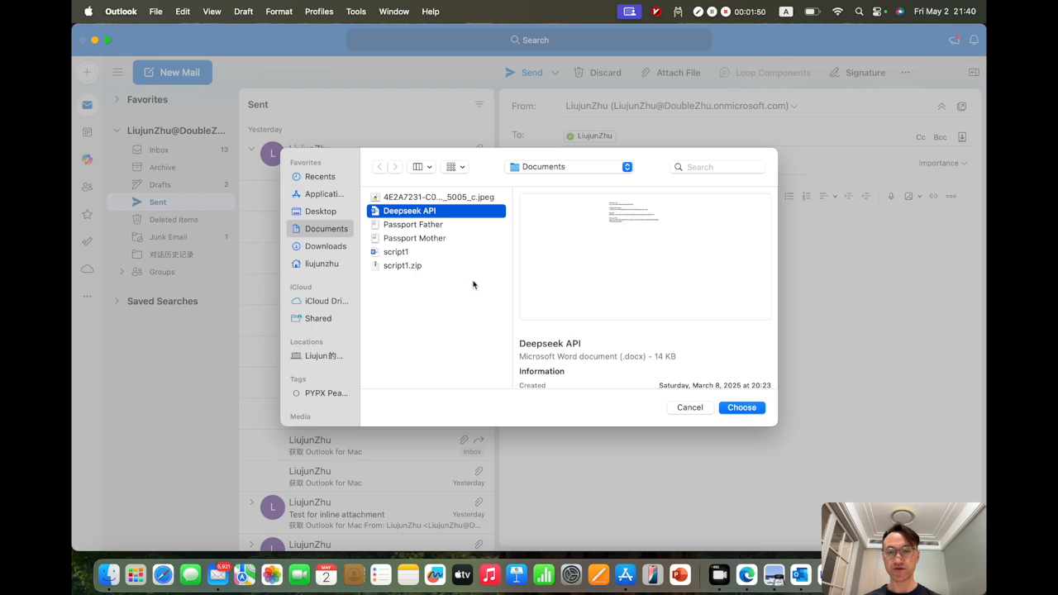
click(742, 407)
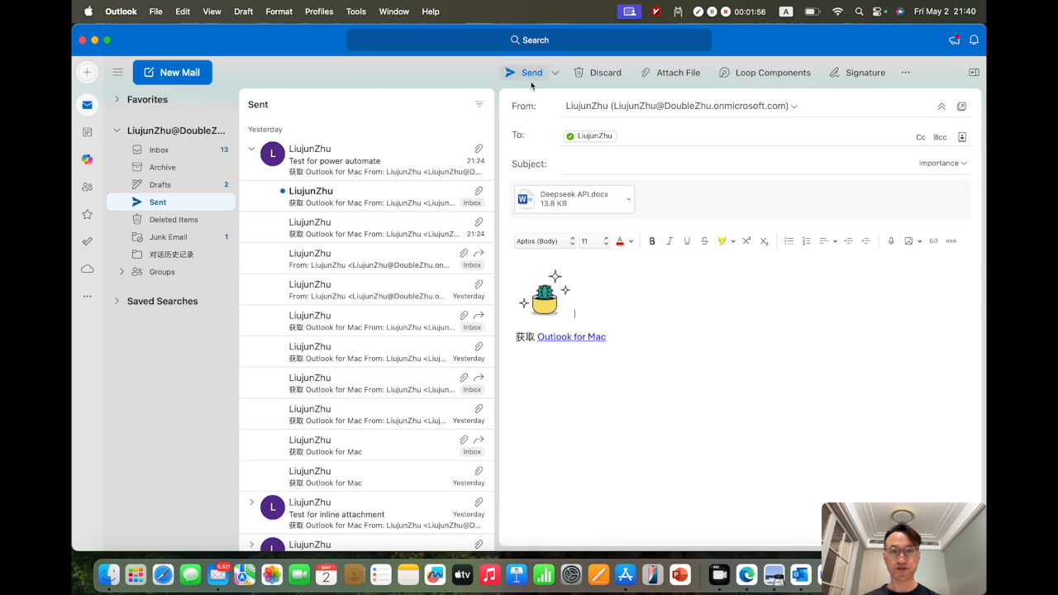
Give the draft the subject 'Test for power automate' and send it.
click(577, 163)
text(Test )
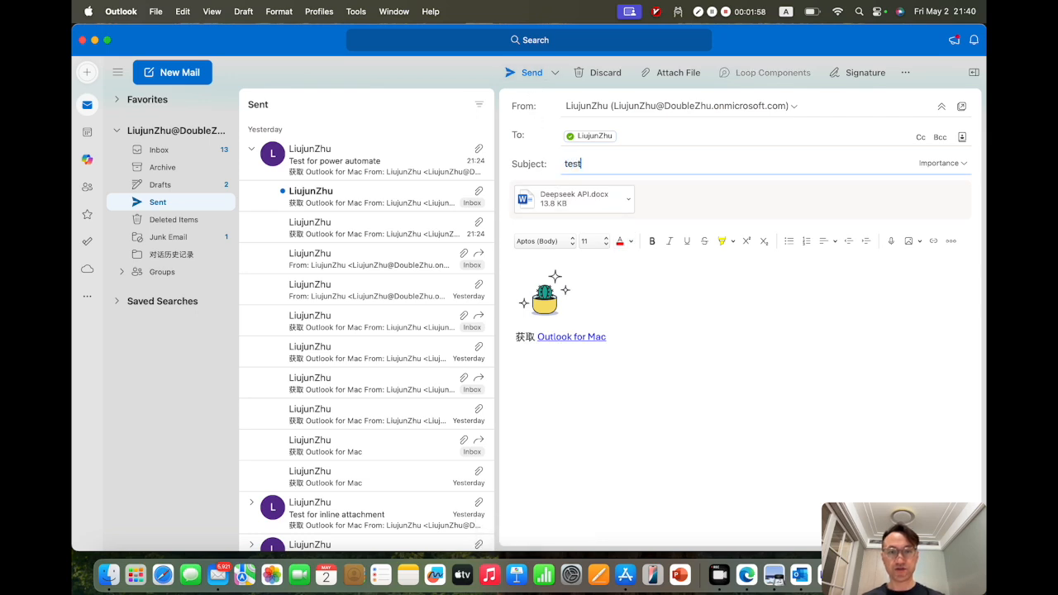
text(for power automa)
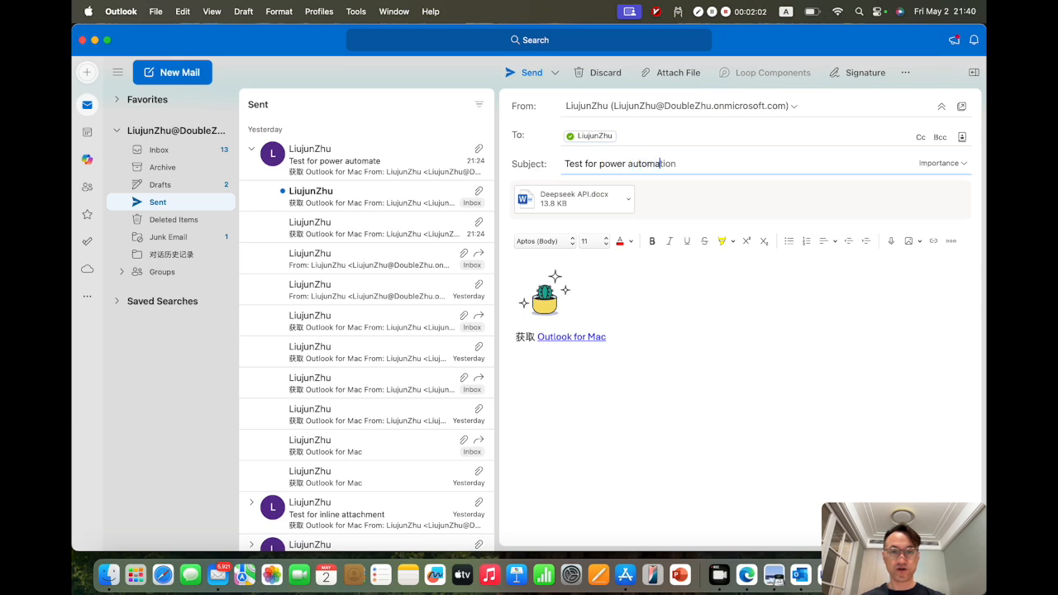
text(tie)
key(BackSpace)
key(BackSpace)
text(e)
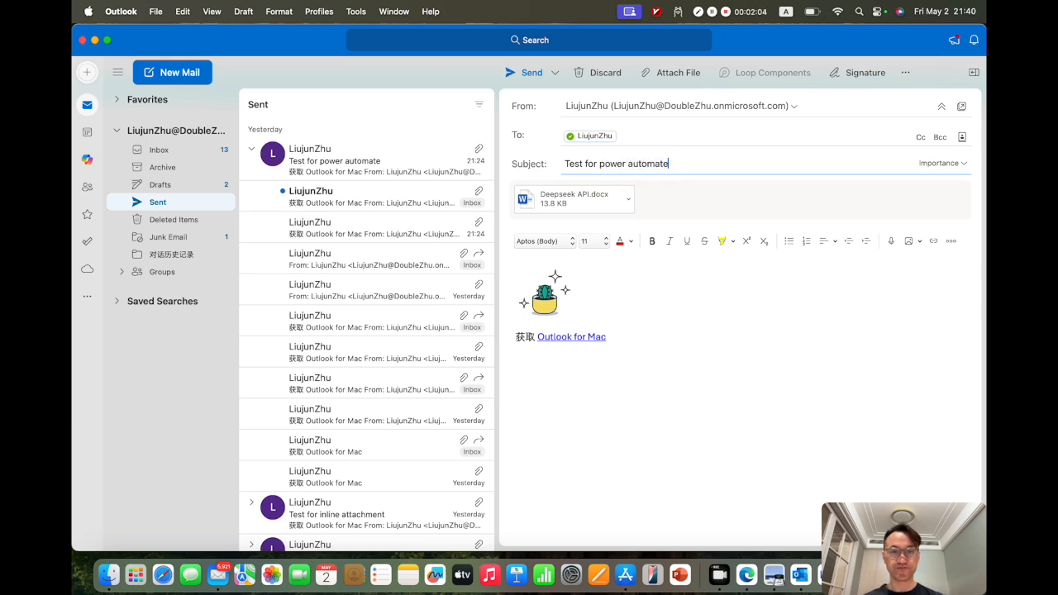
click(644, 310)
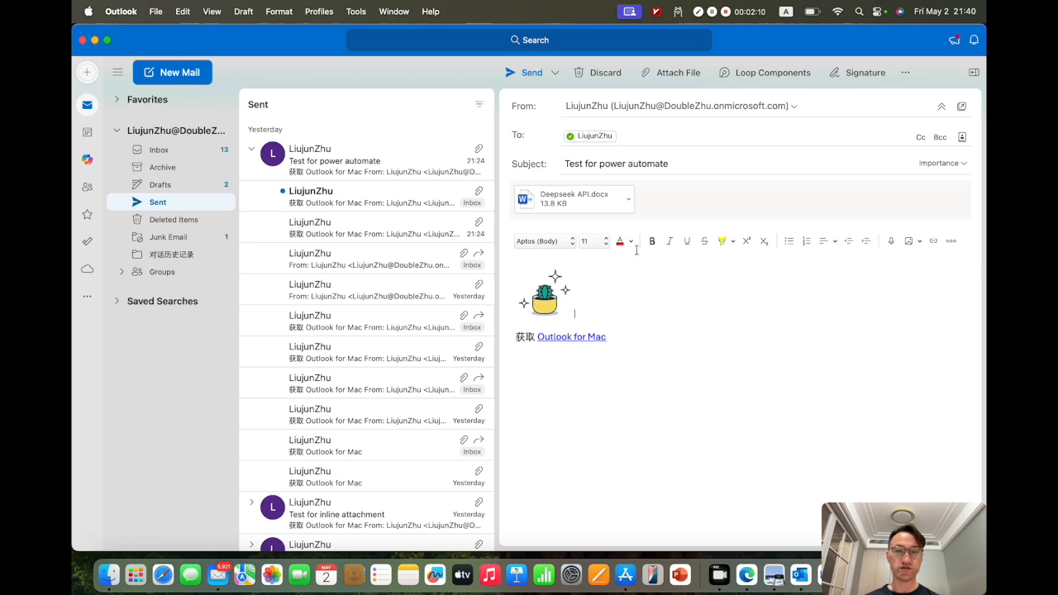
click(530, 72)
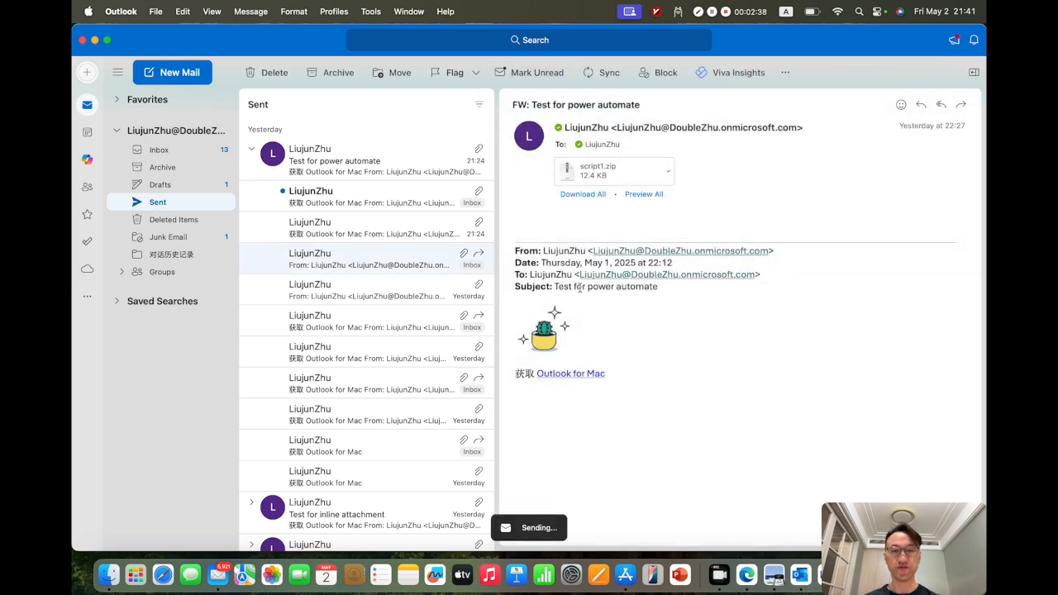
click(818, 577)
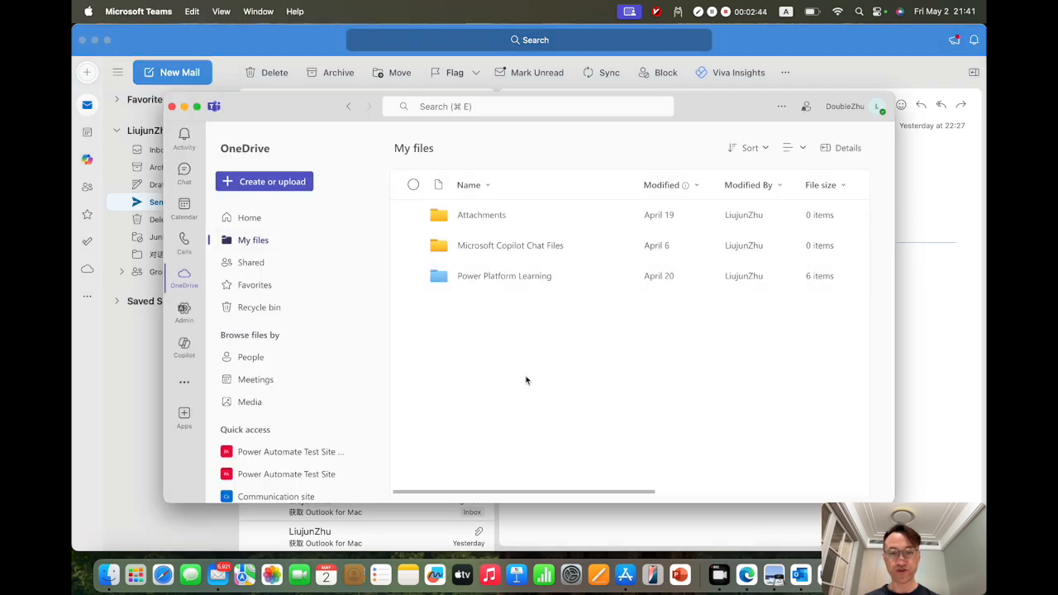
Leave the flow designer and review the flow's details page.
click(746, 575)
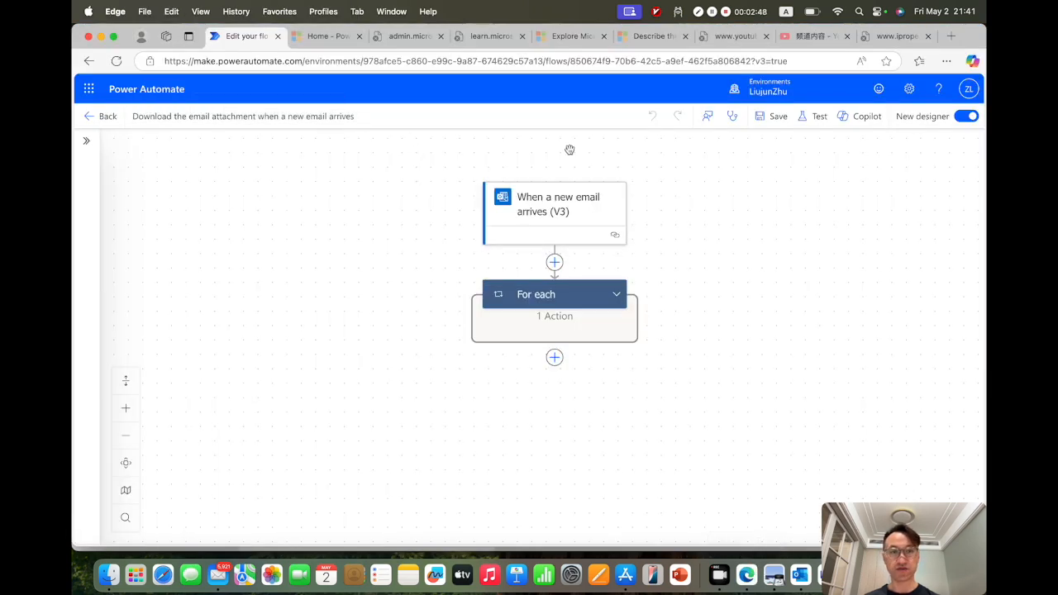
click(101, 116)
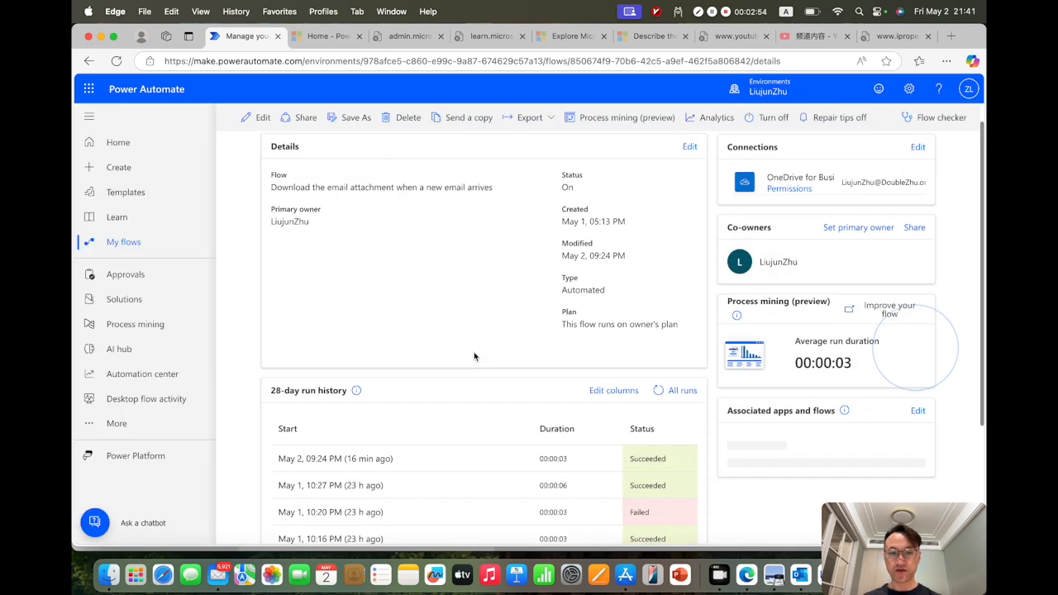
scroll(474, 356, down, 1)
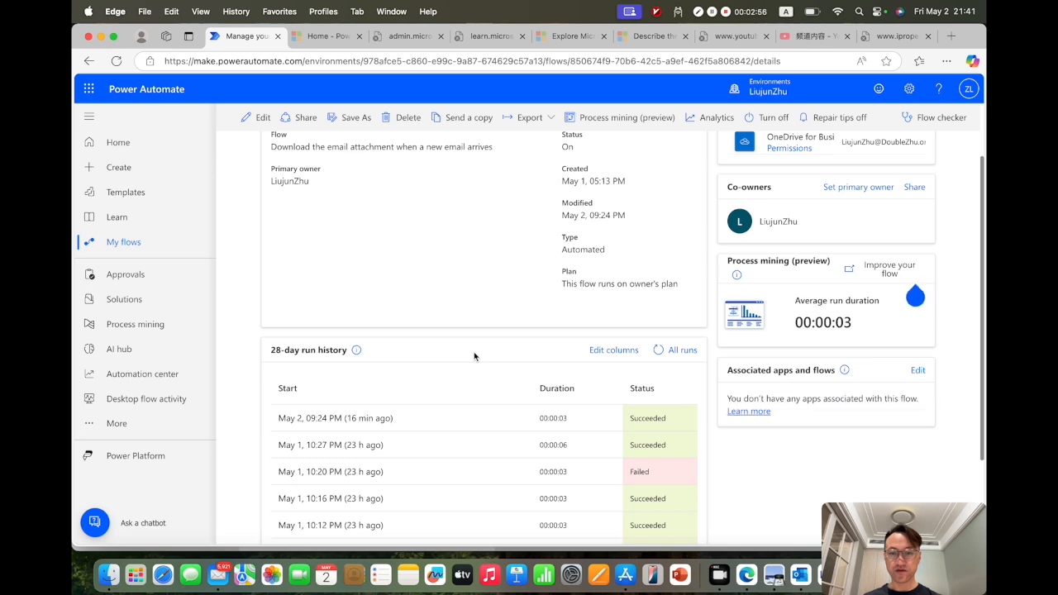
scroll(474, 356, up, 2)
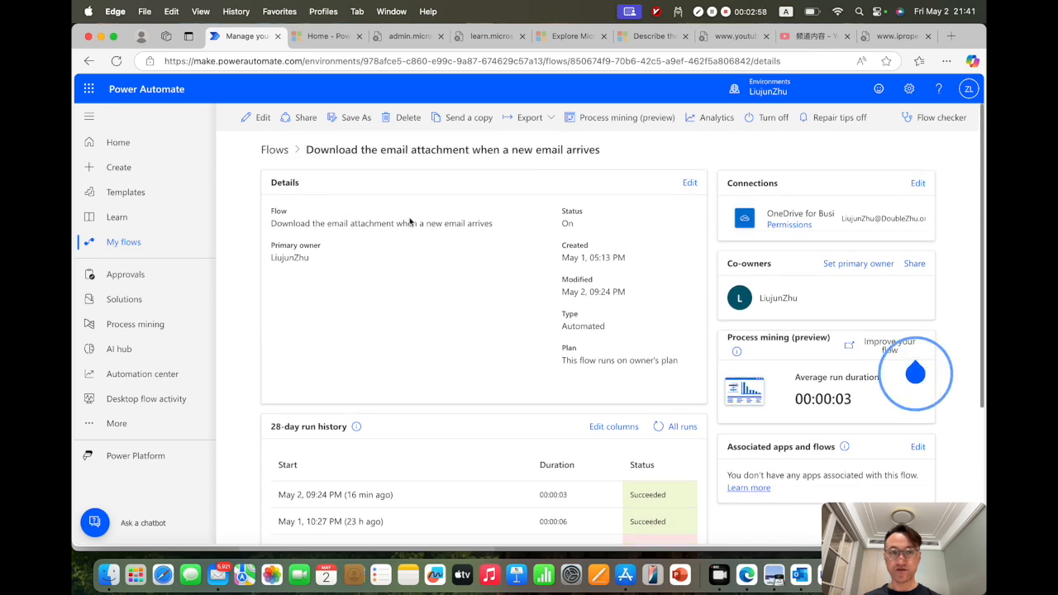
scroll(409, 222, down, 4)
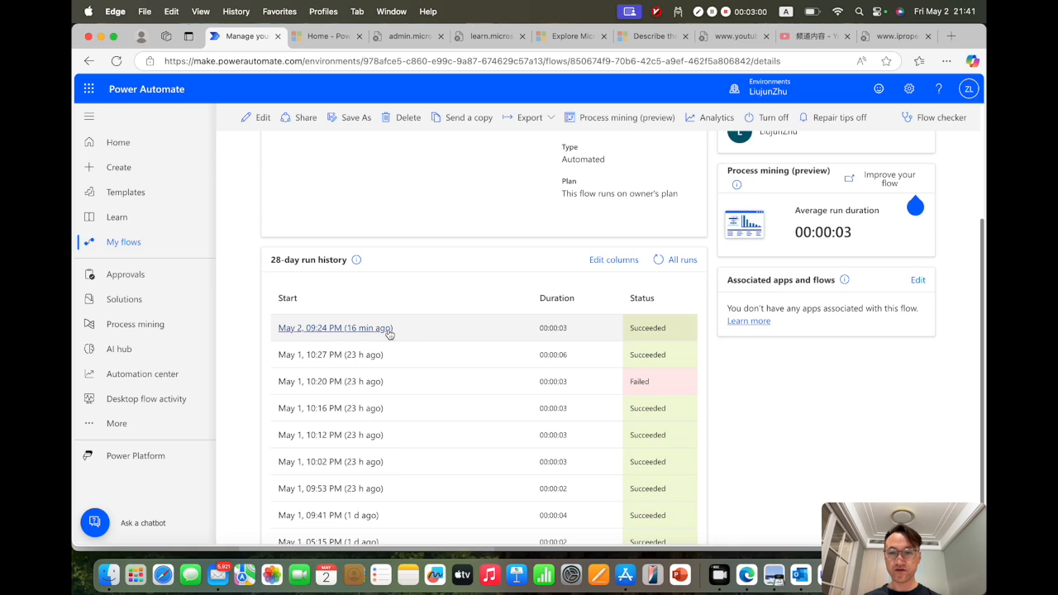
scroll(435, 274, up, 2)
scroll(435, 276, up, 3)
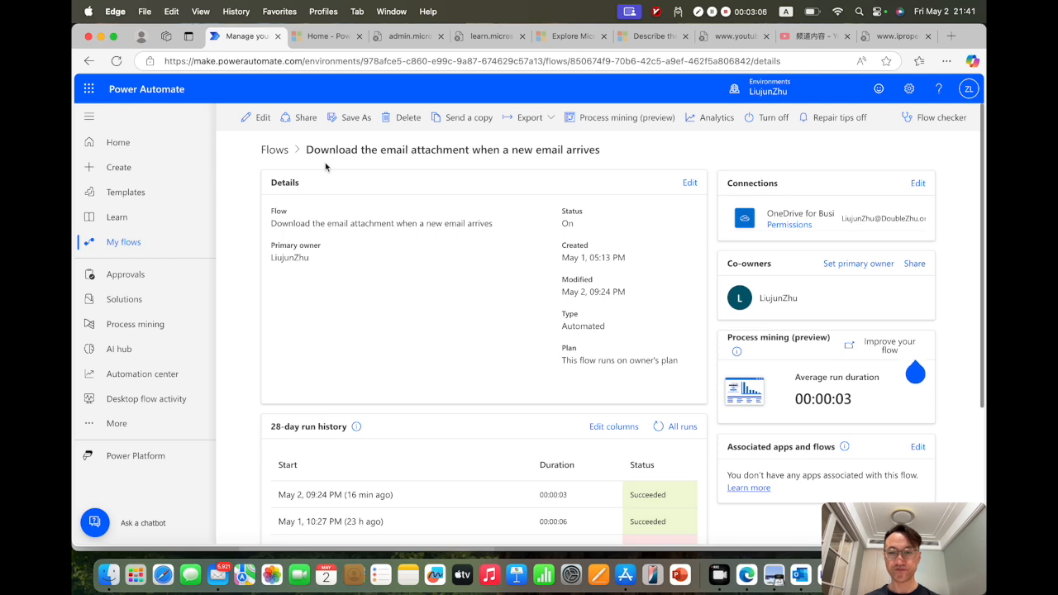
Open the email-attachment download flow from My flows and confirm the 09:41 PM run succeeded.
click(131, 243)
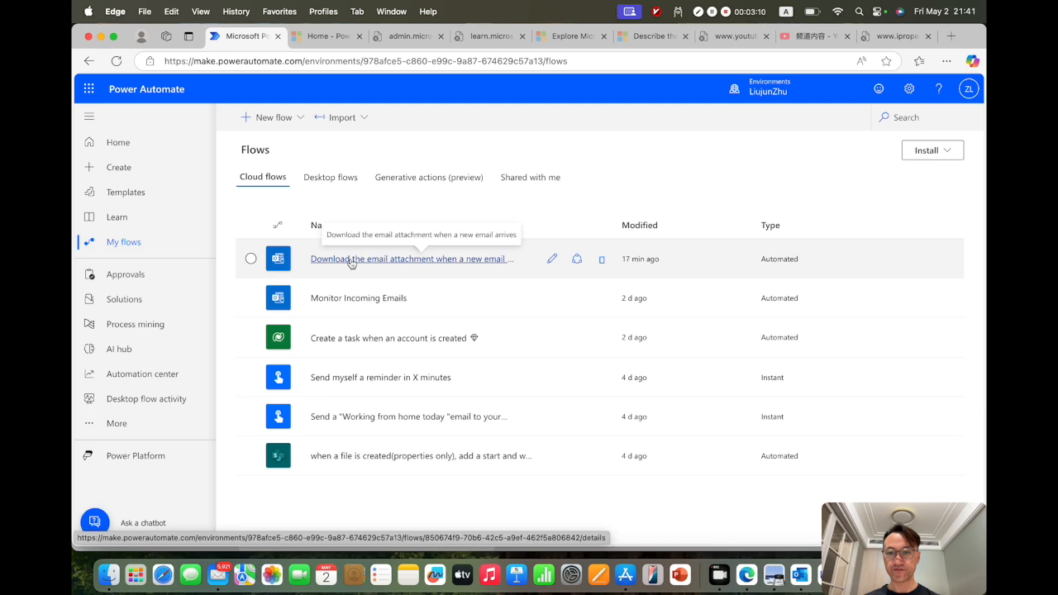
click(352, 261)
scroll(468, 357, down, 2)
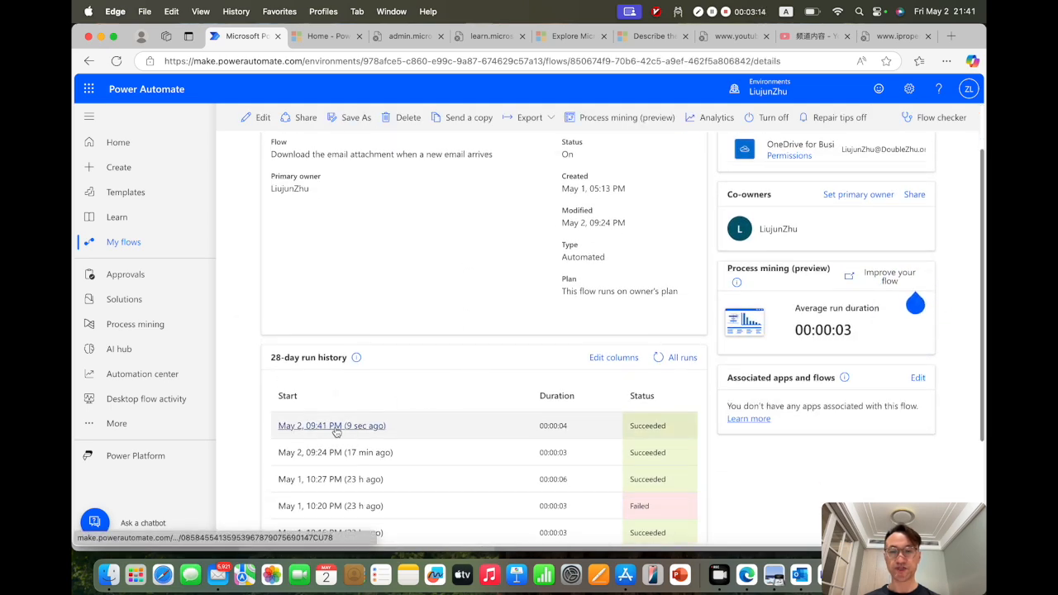
click(823, 580)
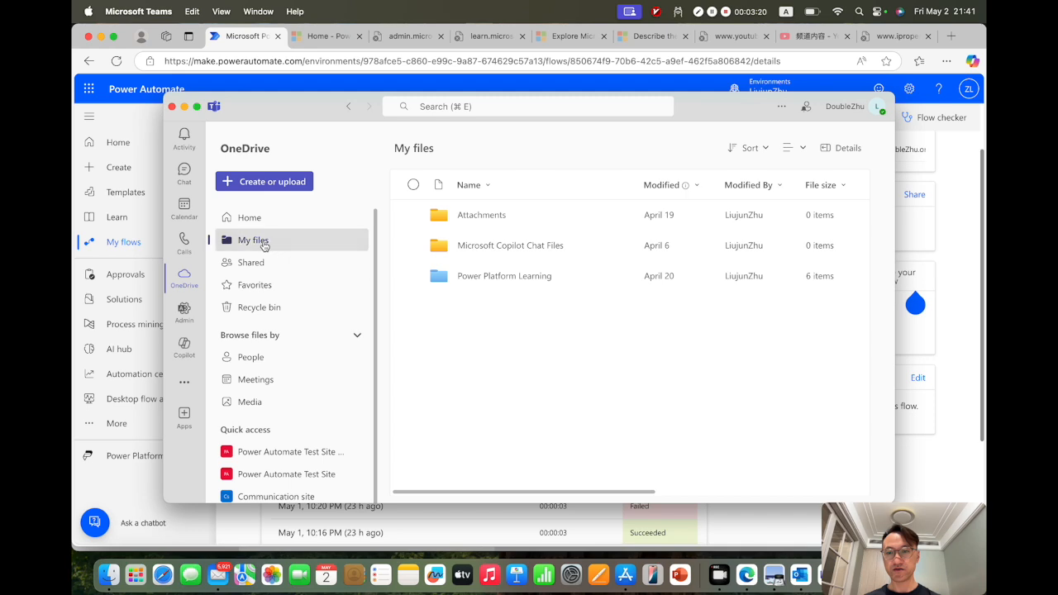
Delete Deepseek API.docx and image001.jpg from OneDrive's Attachments folder, then return to the flow details.
click(480, 218)
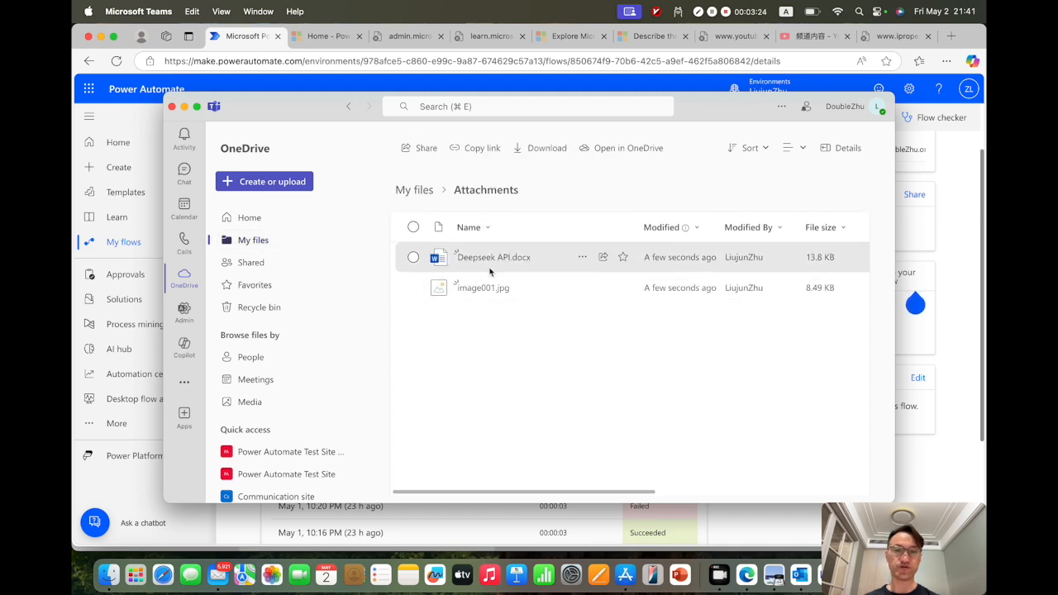
click(413, 257)
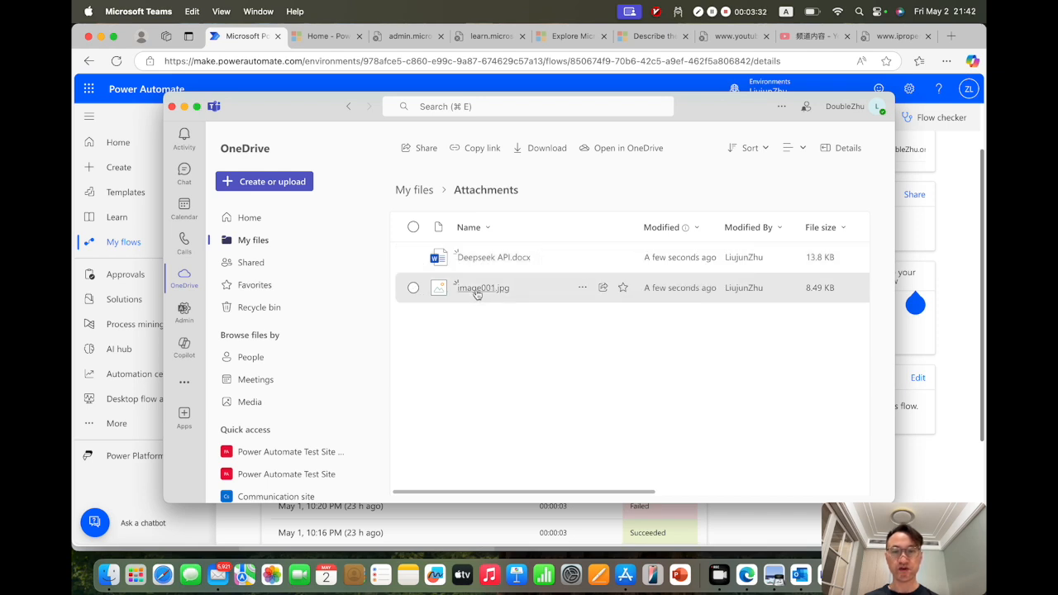
mouse_move(477, 294)
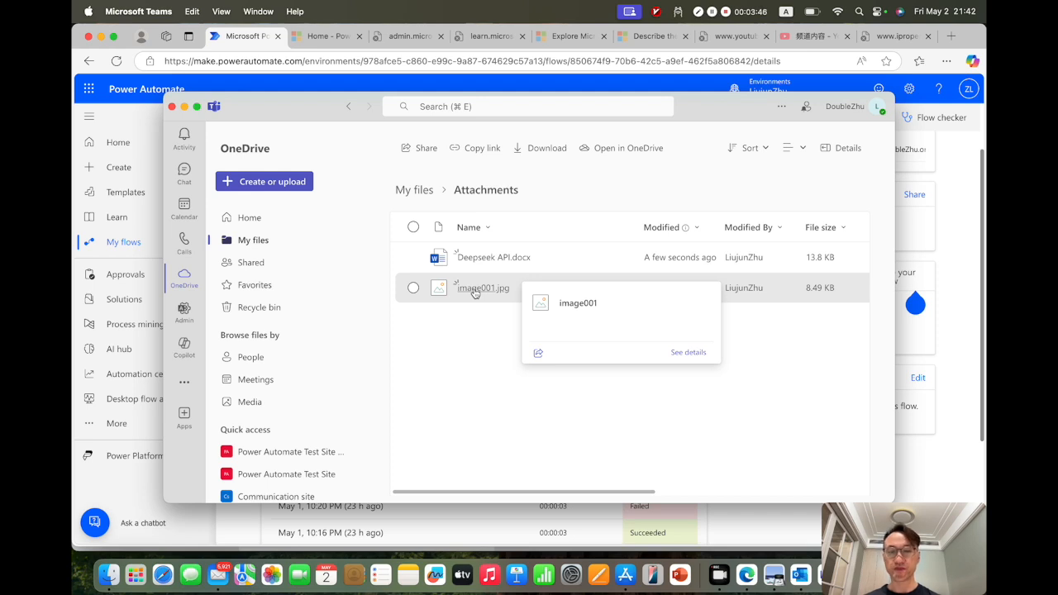
click(414, 258)
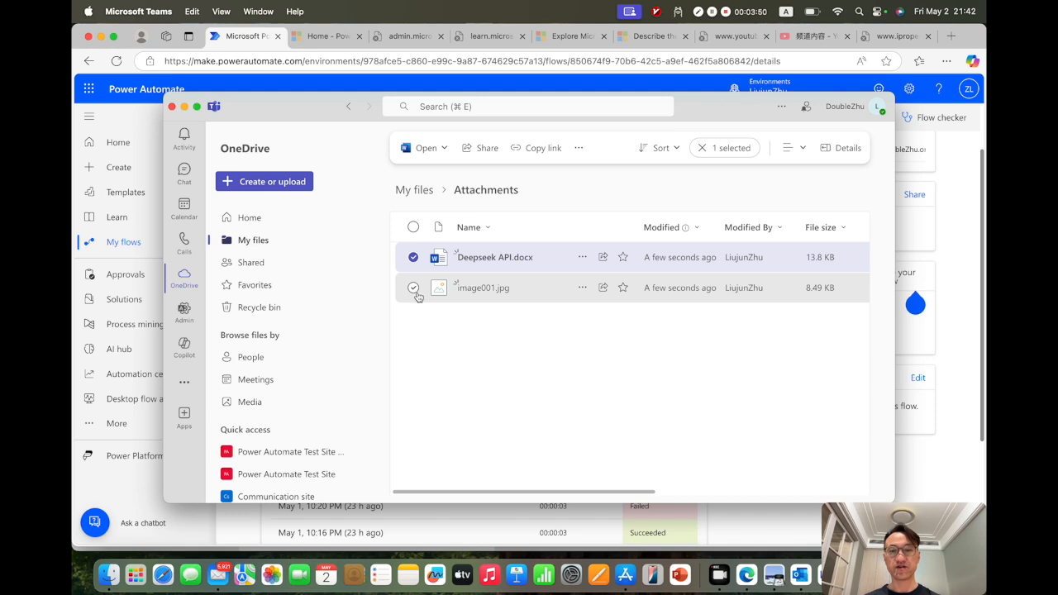
click(414, 290)
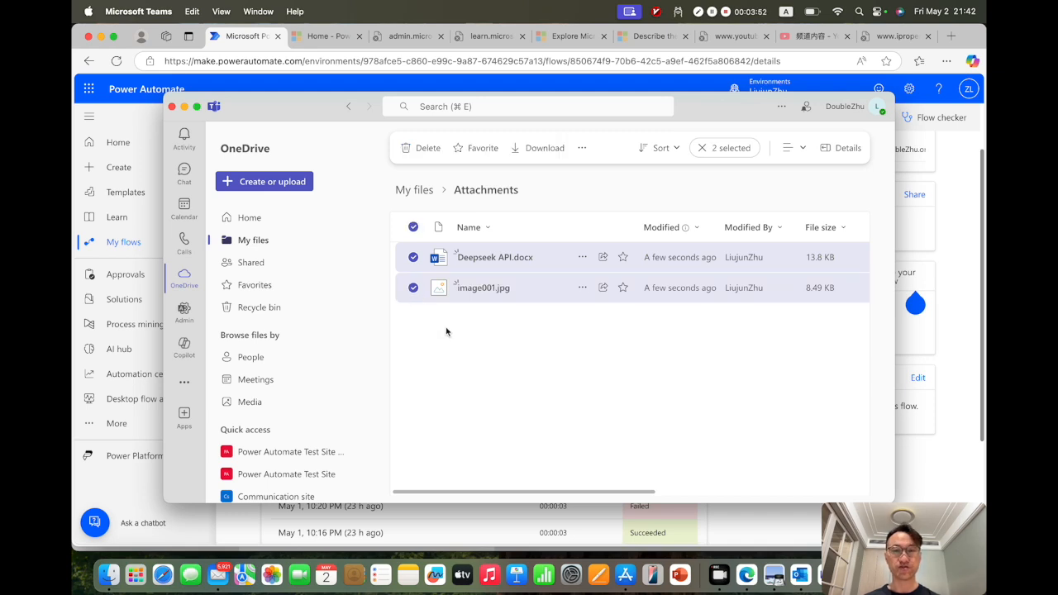
click(426, 150)
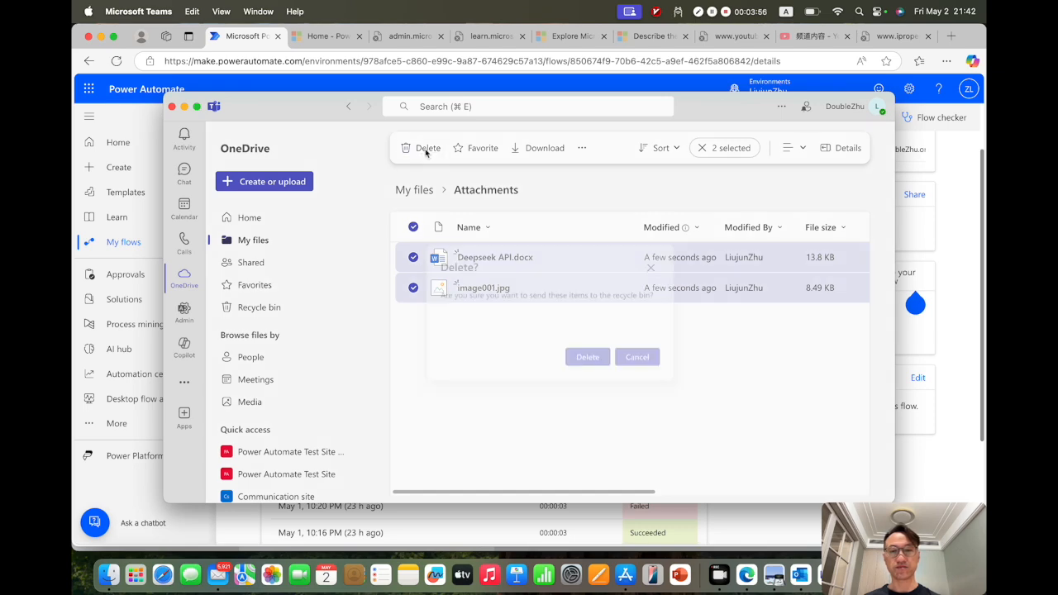
click(597, 361)
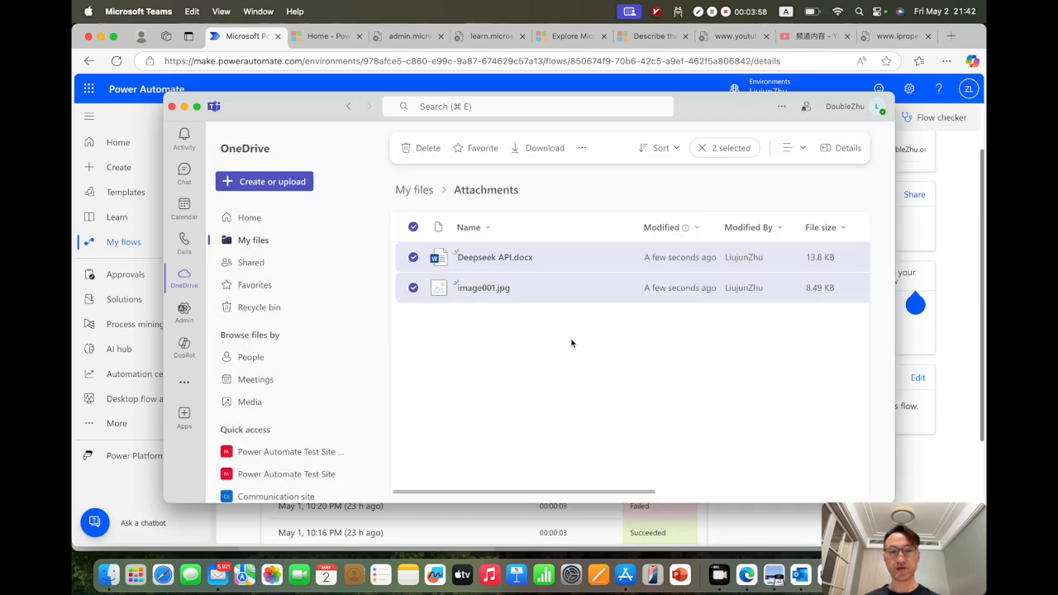
click(184, 106)
scroll(425, 220, up, 3)
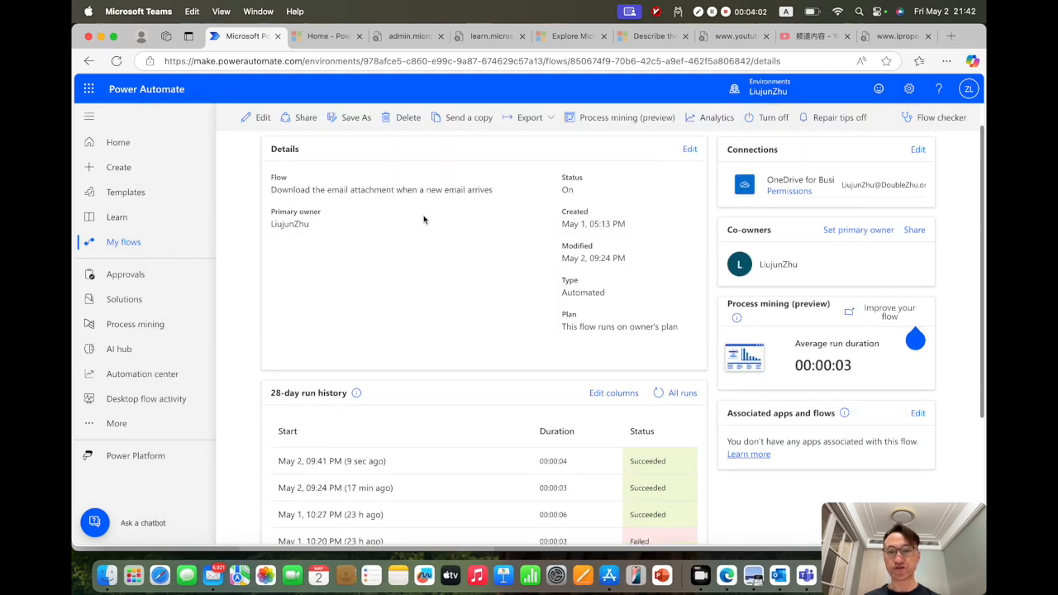
Edit the flow and search 'get attachment' for a new action after the new-email trigger.
click(260, 124)
click(260, 121)
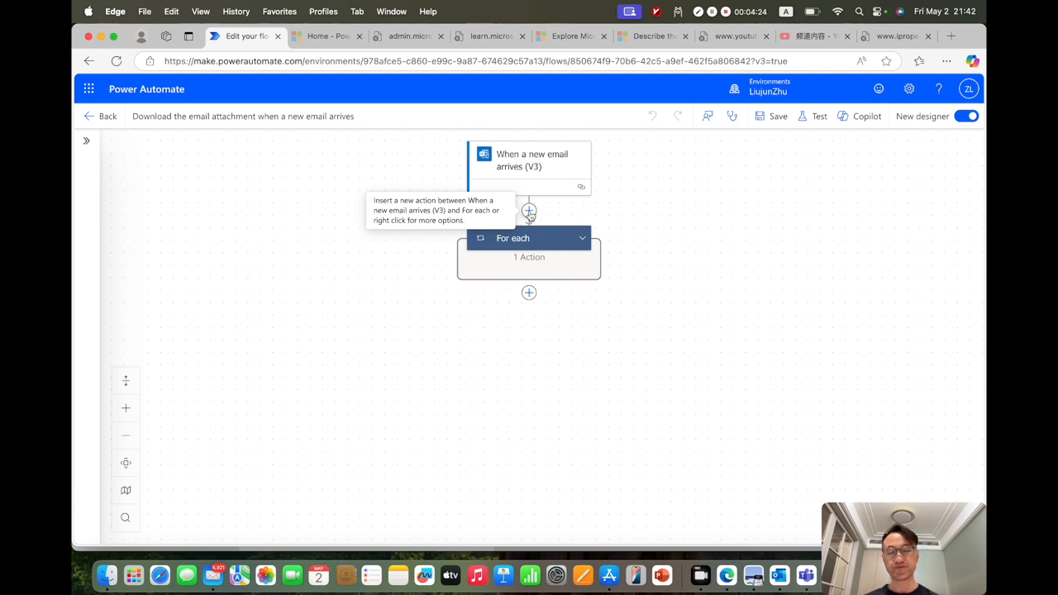
click(529, 211)
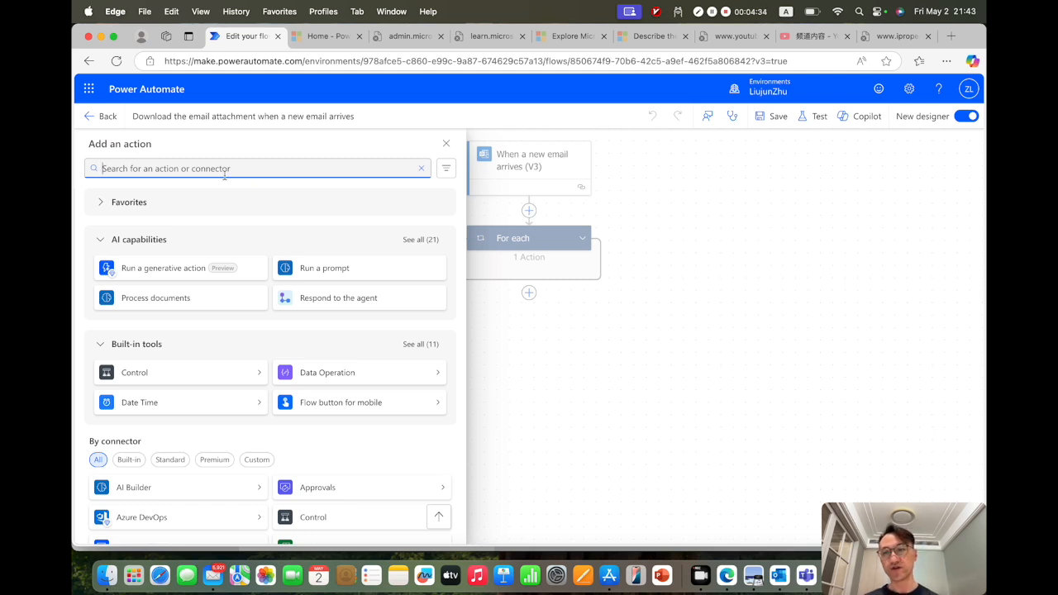
click(182, 172)
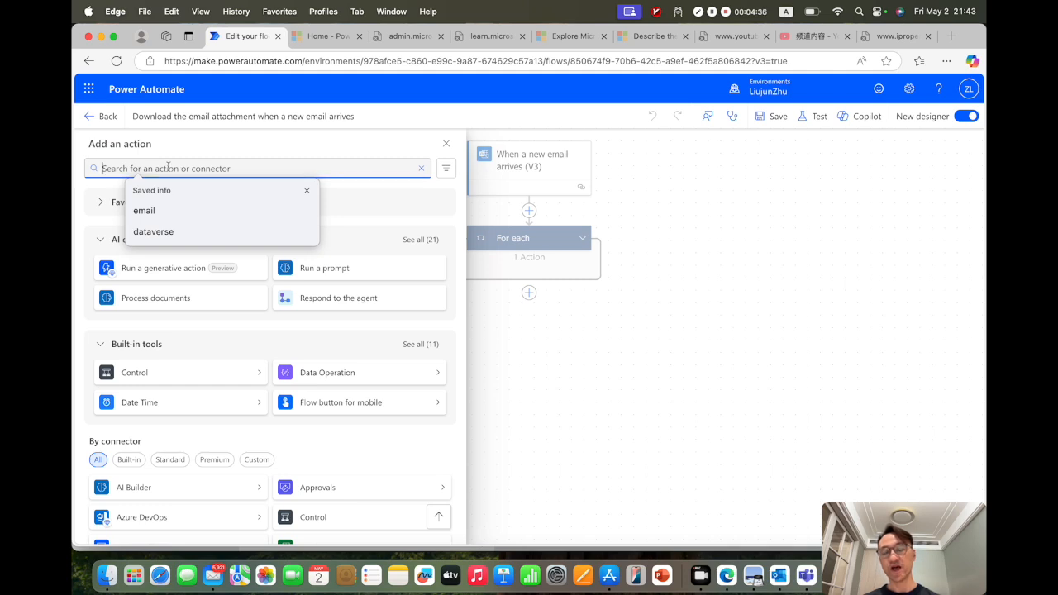
text(get a)
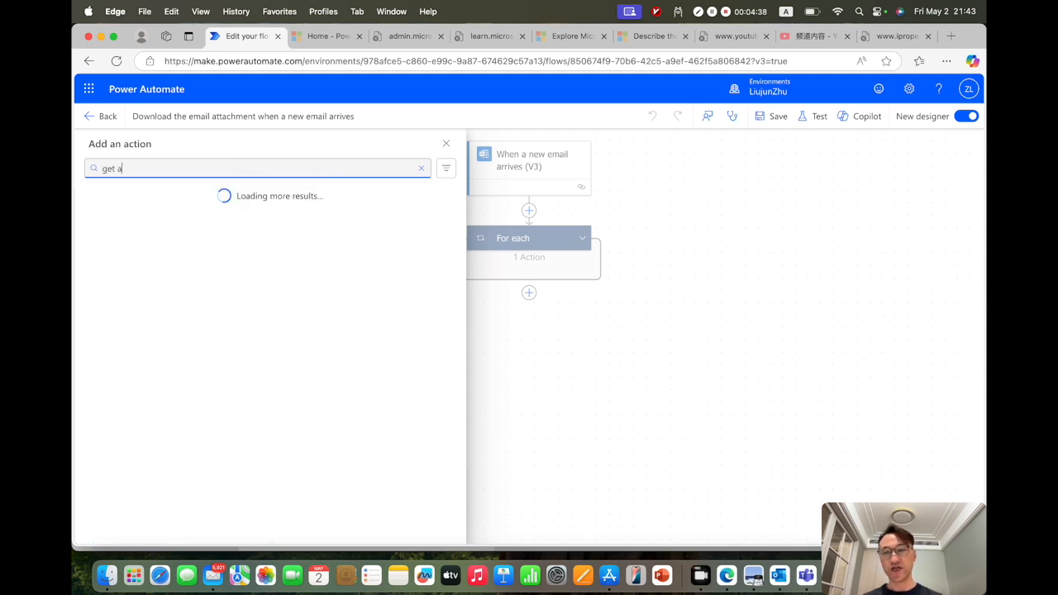
text(ttachment)
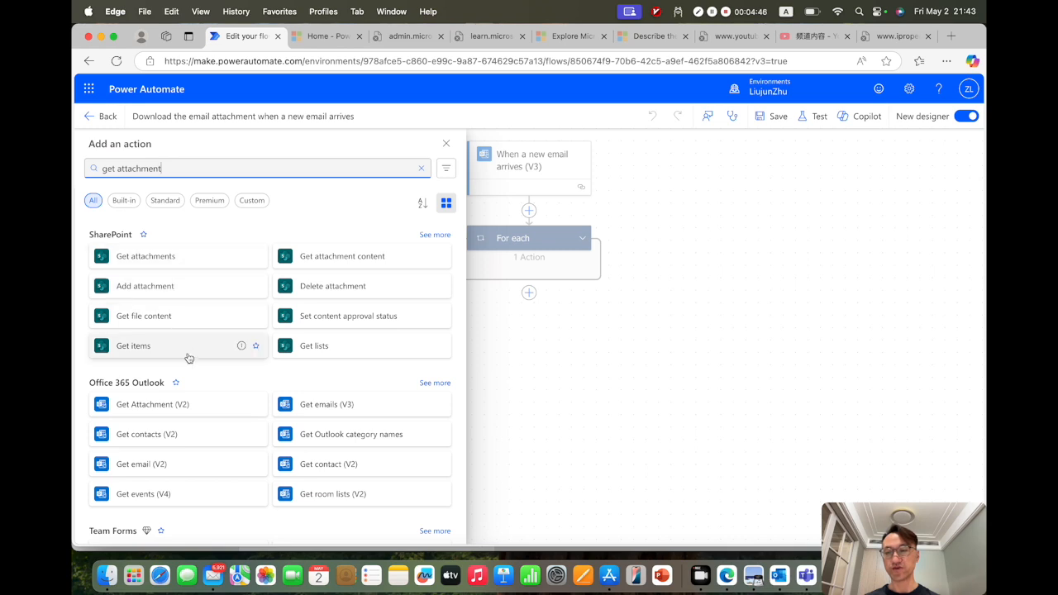
Add Get Attachment (V2) with the new email's Message Id as its Message Id.
click(152, 405)
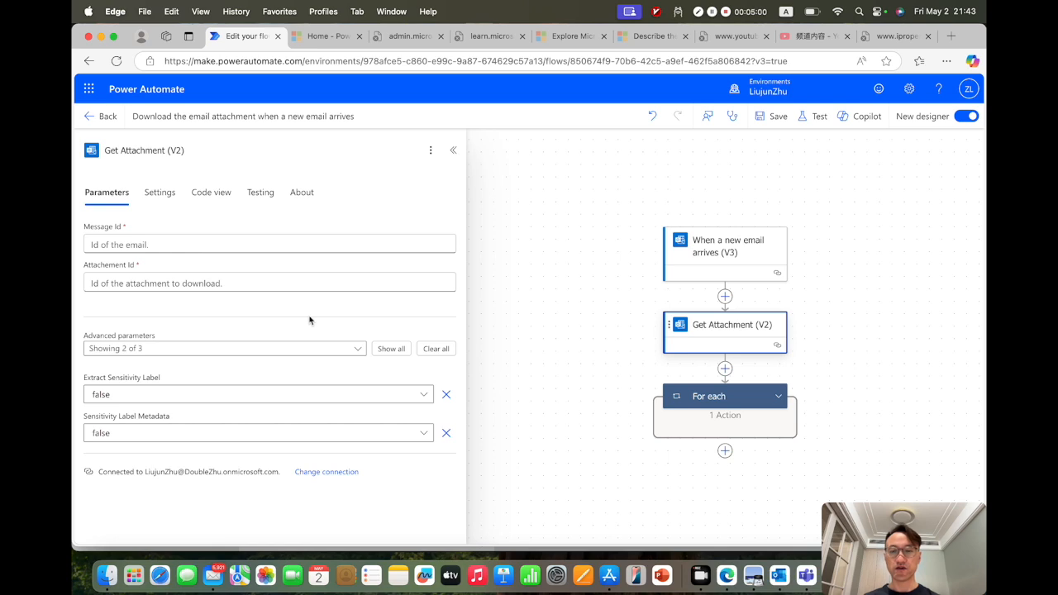
click(170, 246)
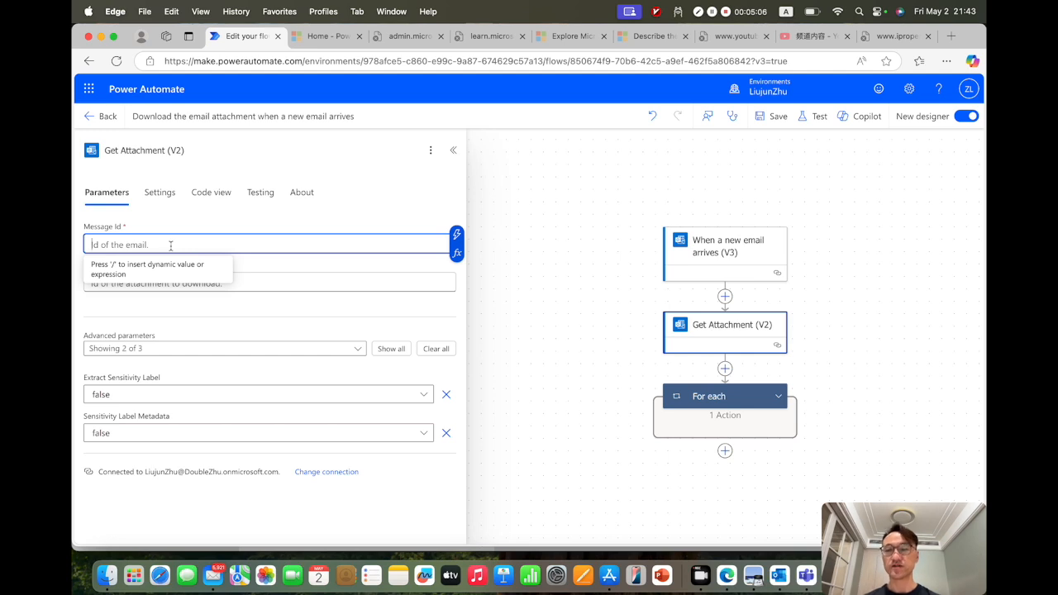
click(456, 239)
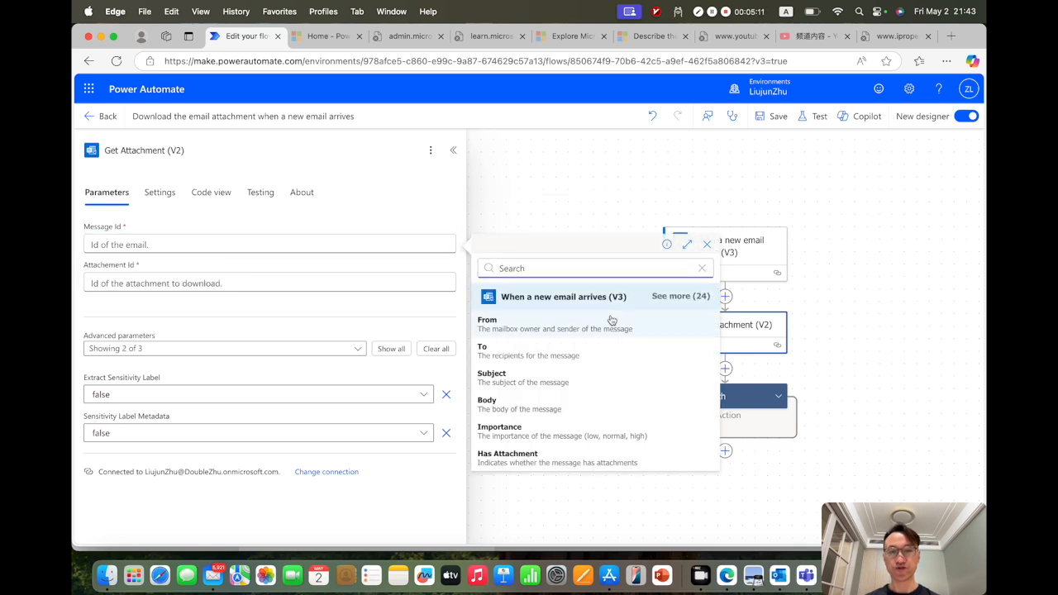
click(679, 297)
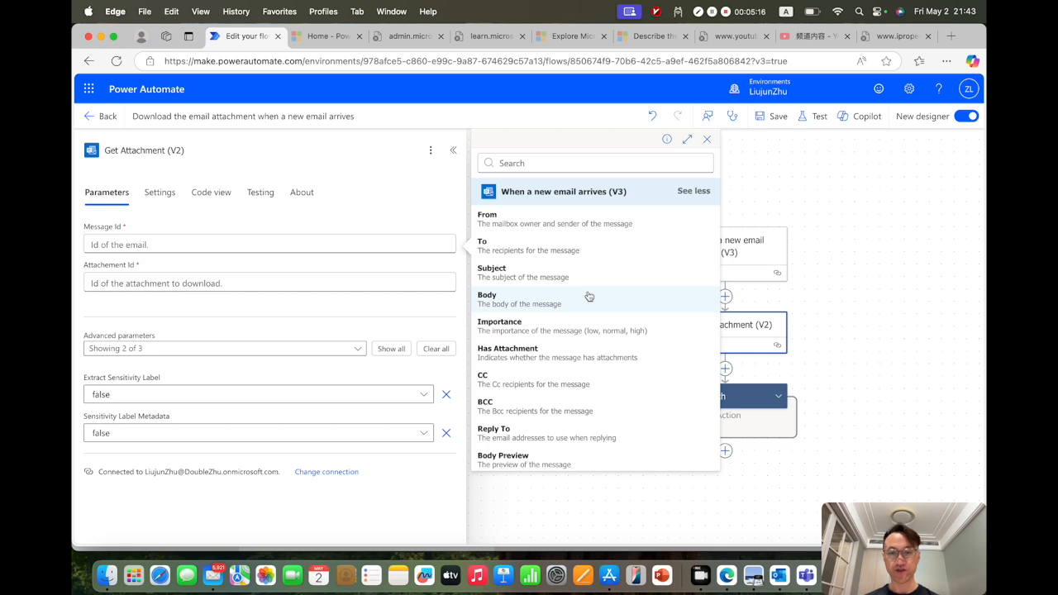
scroll(589, 296, down, 3)
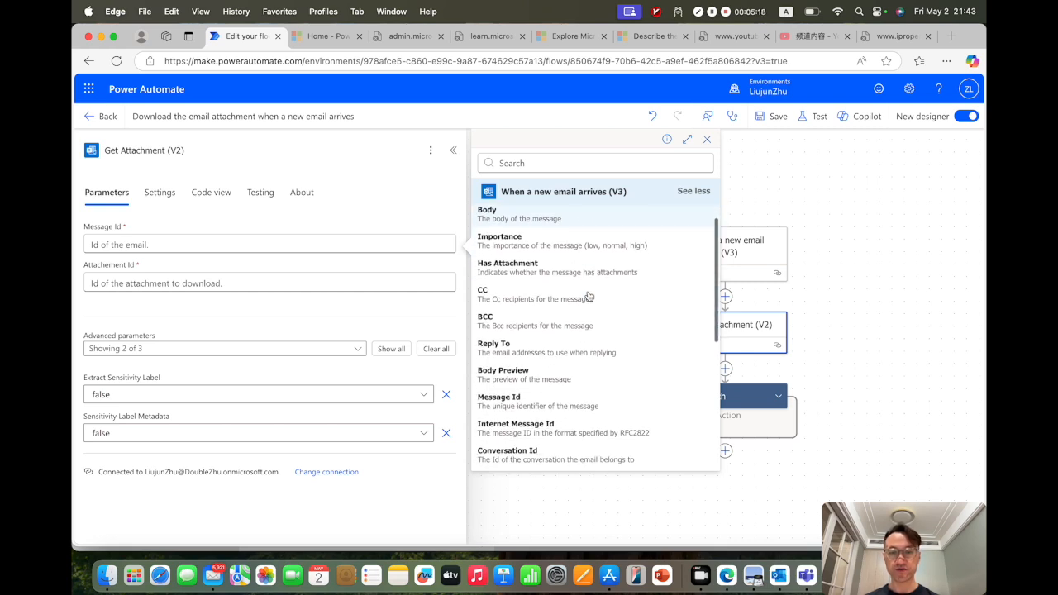
click(550, 367)
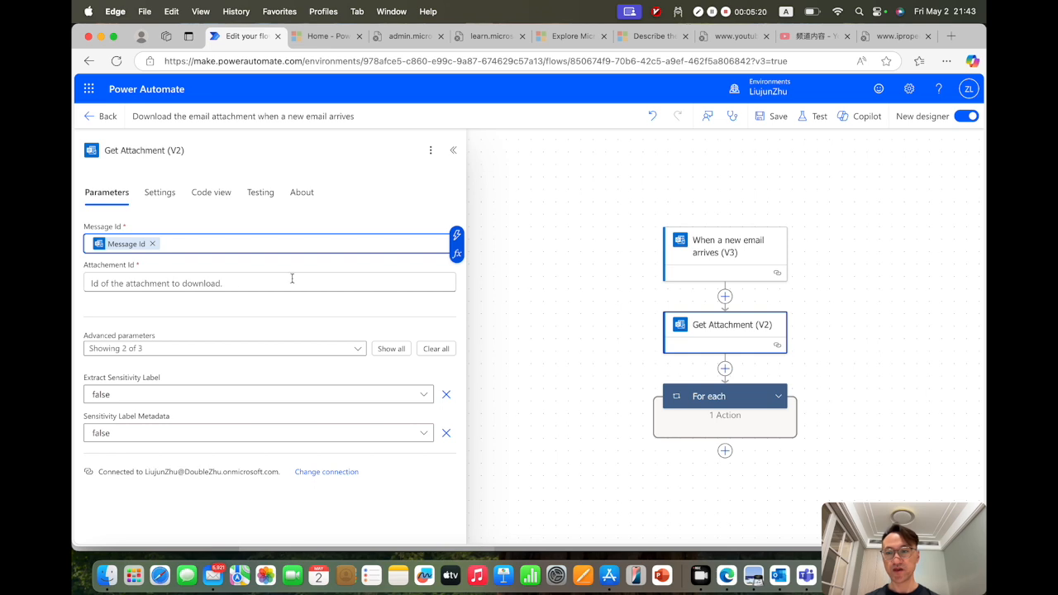
Set Attachment Id to Attachments Attachment Id and clear the advanced parameters.
click(237, 283)
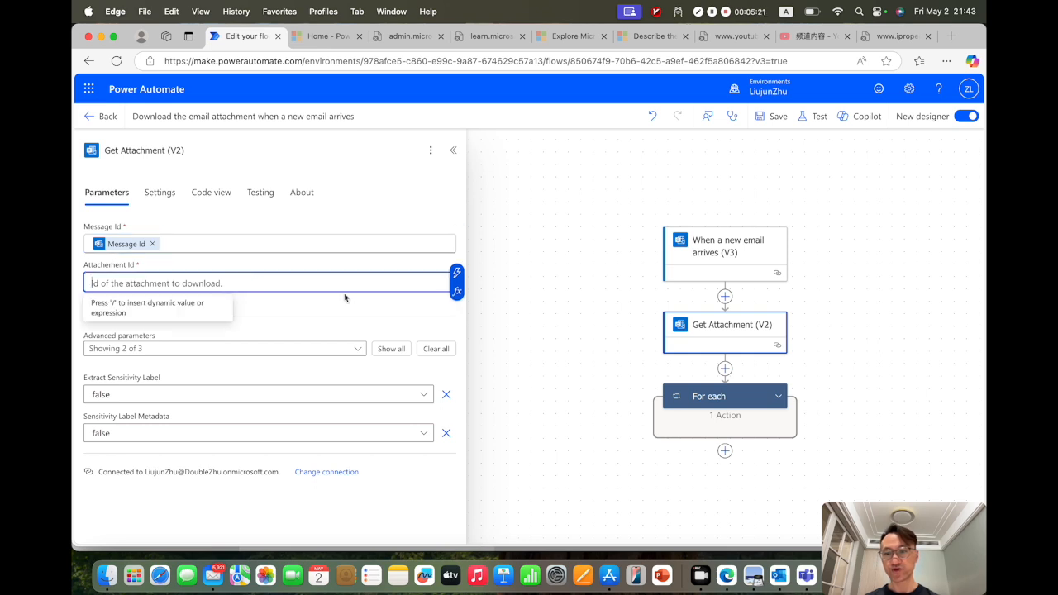
click(456, 273)
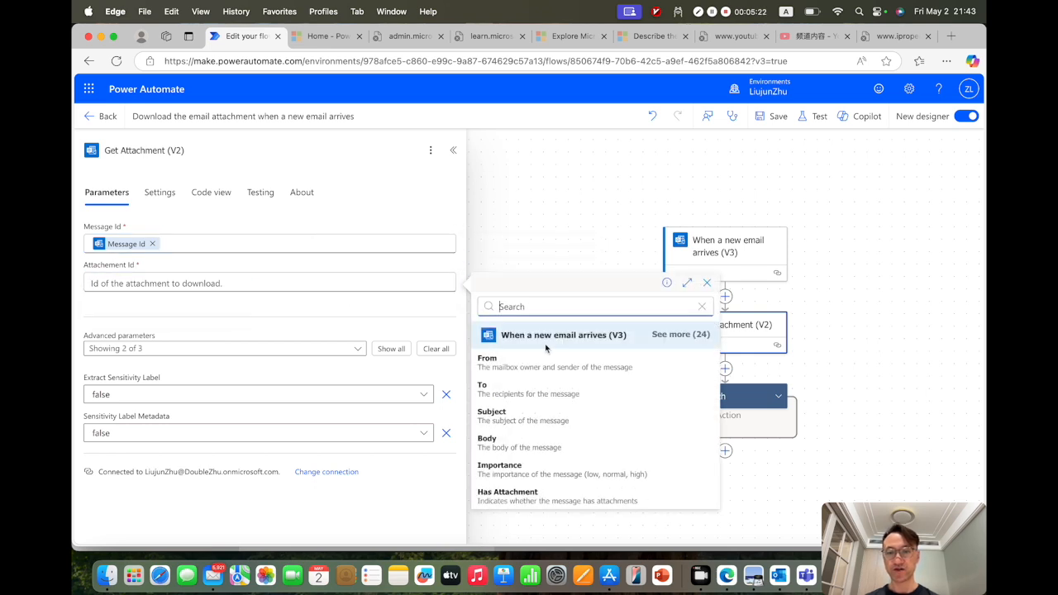
click(674, 334)
scroll(637, 364, down, 5)
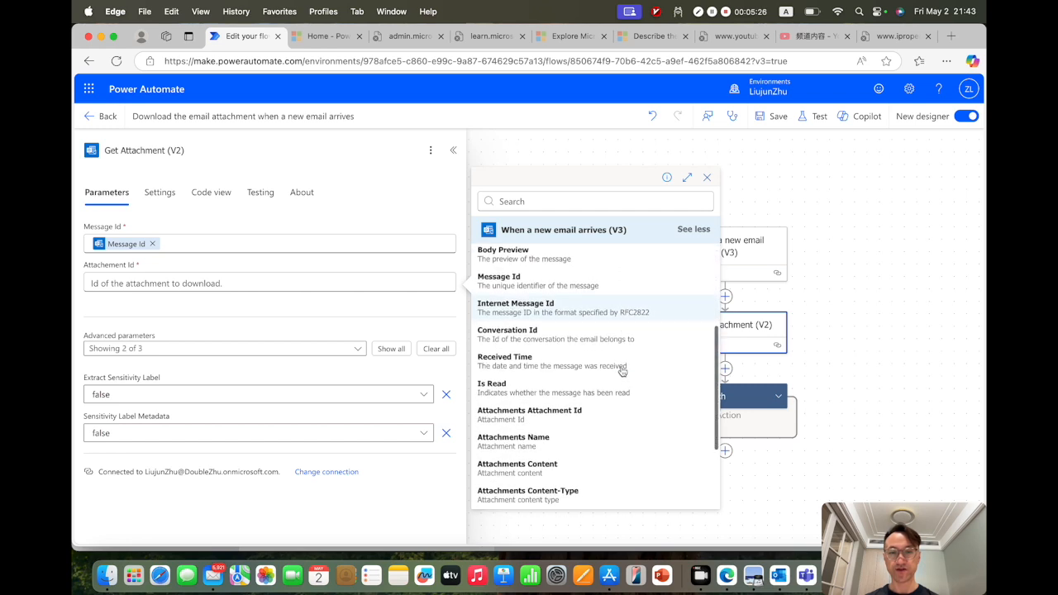
scroll(612, 368, down, 2)
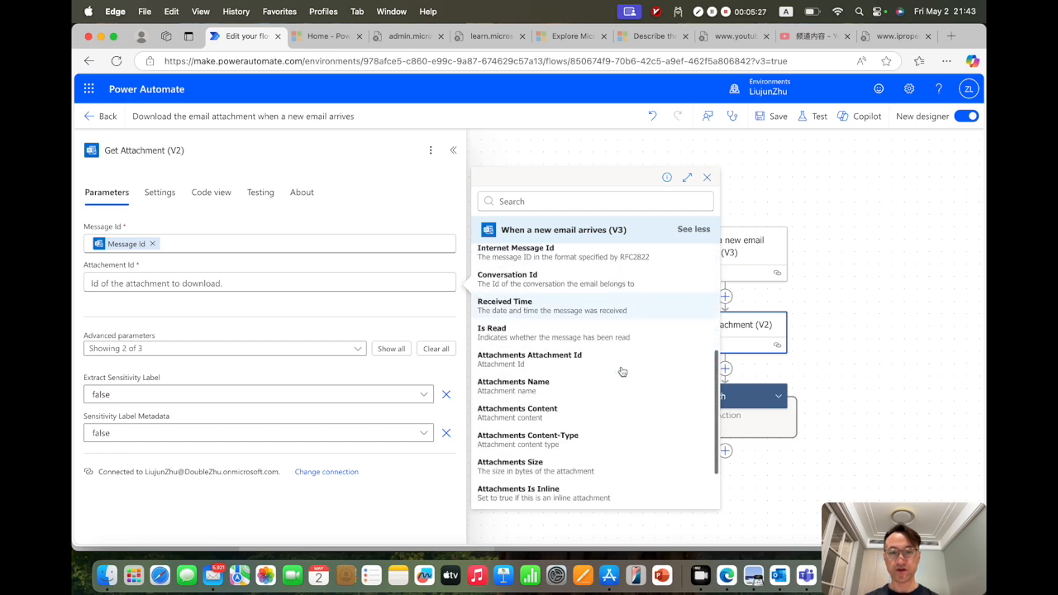
click(566, 354)
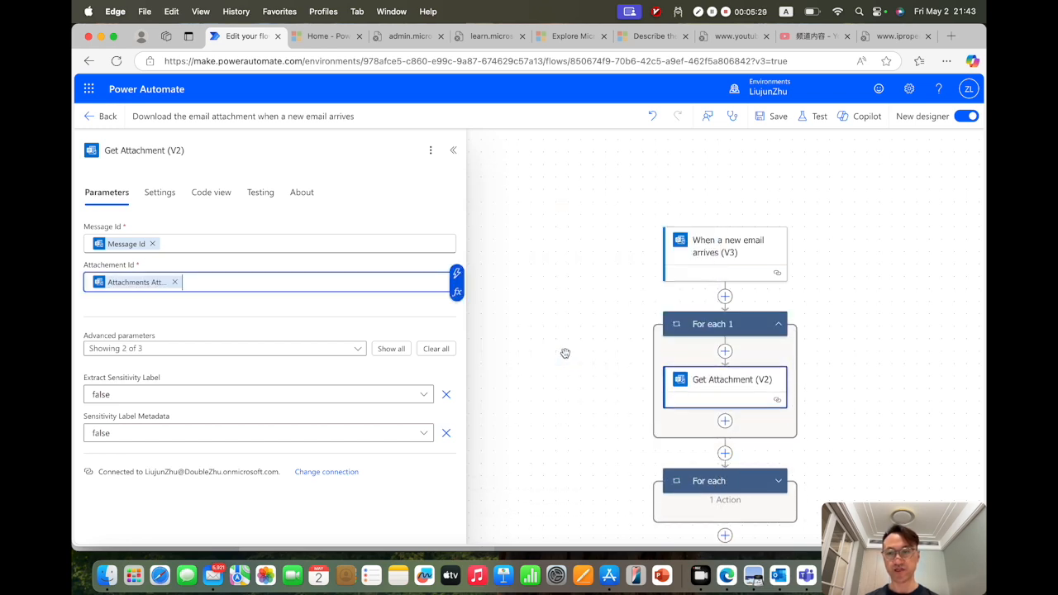
click(434, 350)
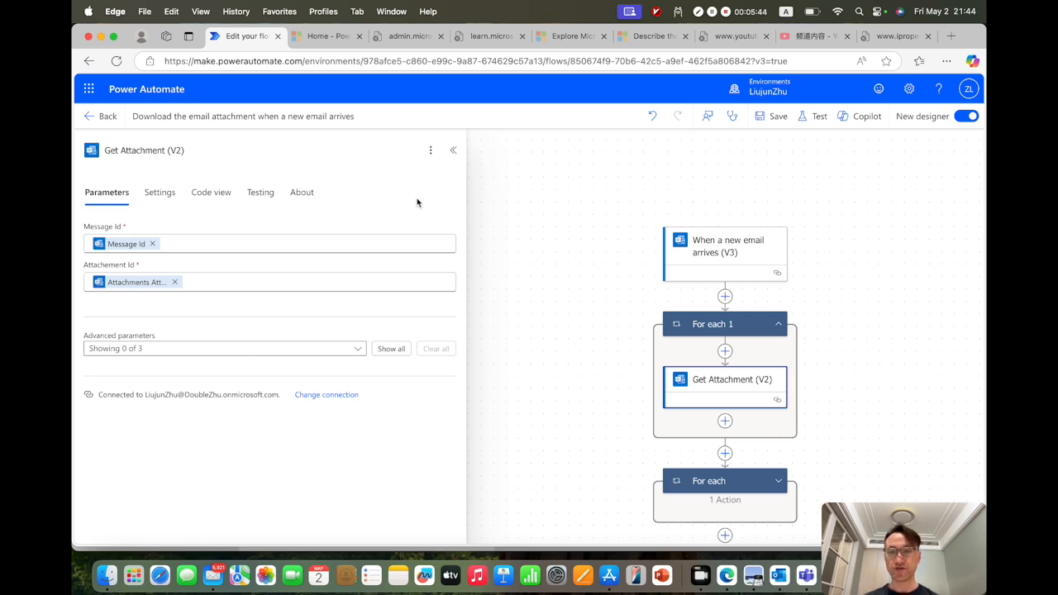
click(453, 151)
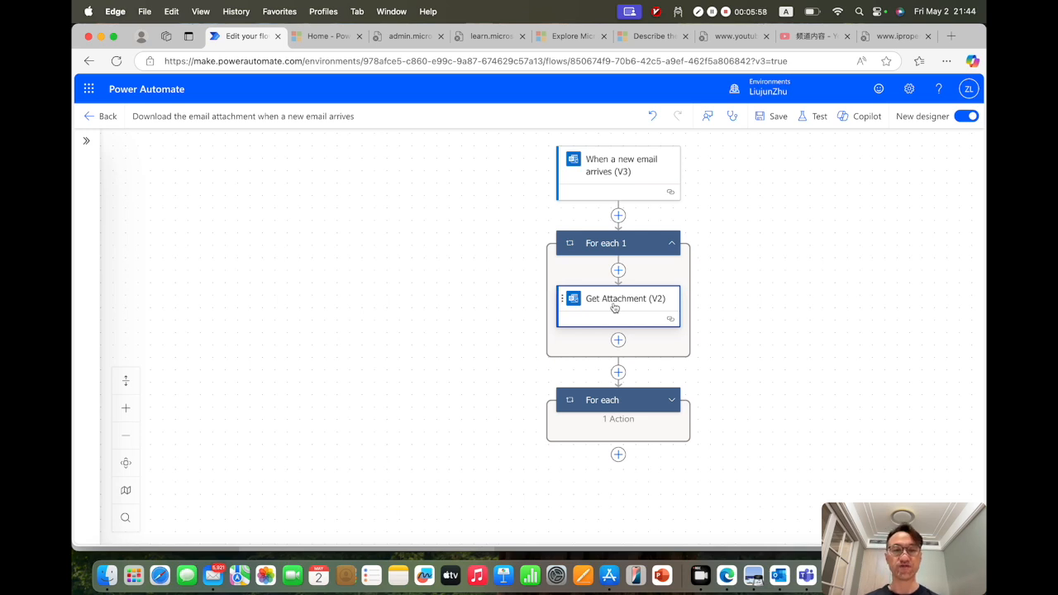
Insert a Condition from Built-in tools > Control after Get Attachment (V2) inside For each 1.
click(620, 341)
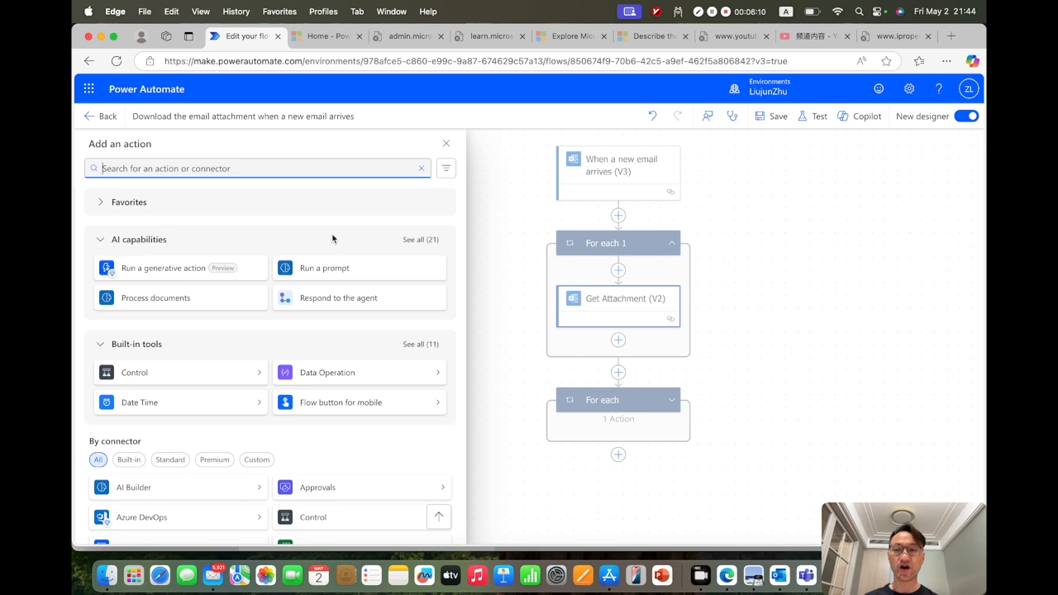
click(164, 167)
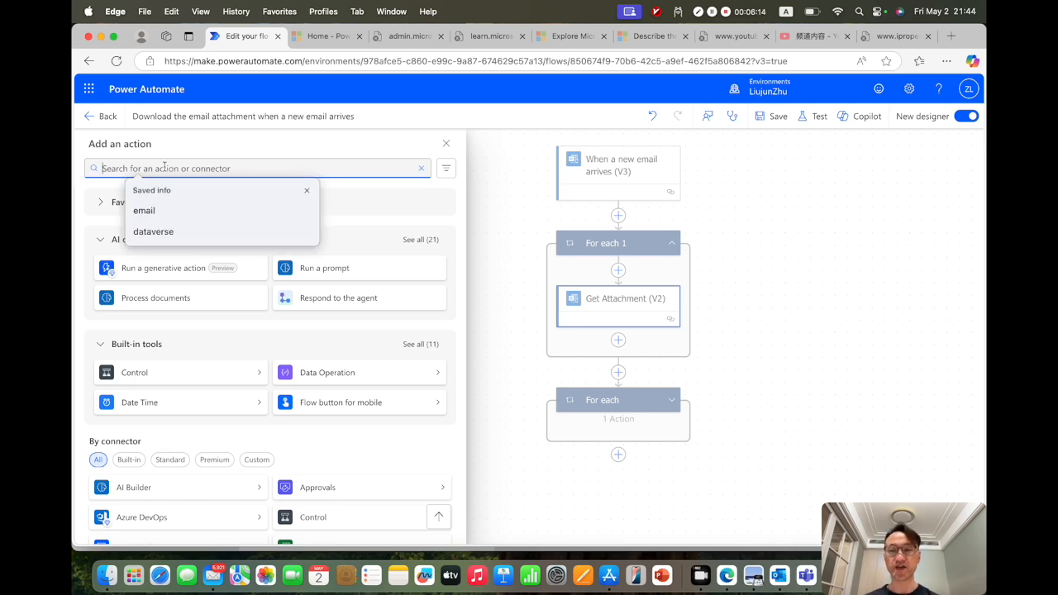
click(175, 377)
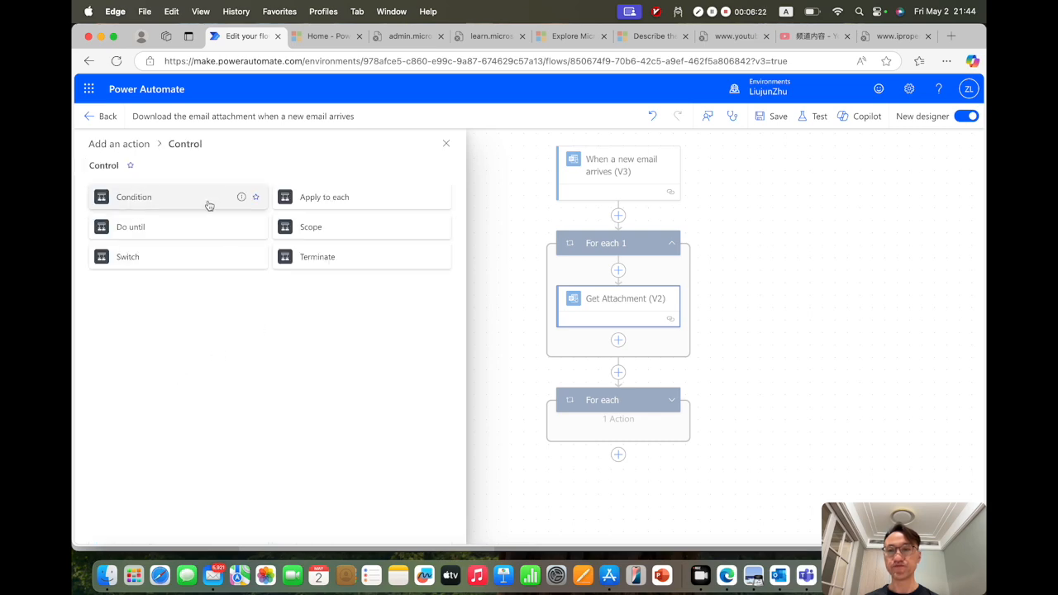
click(161, 205)
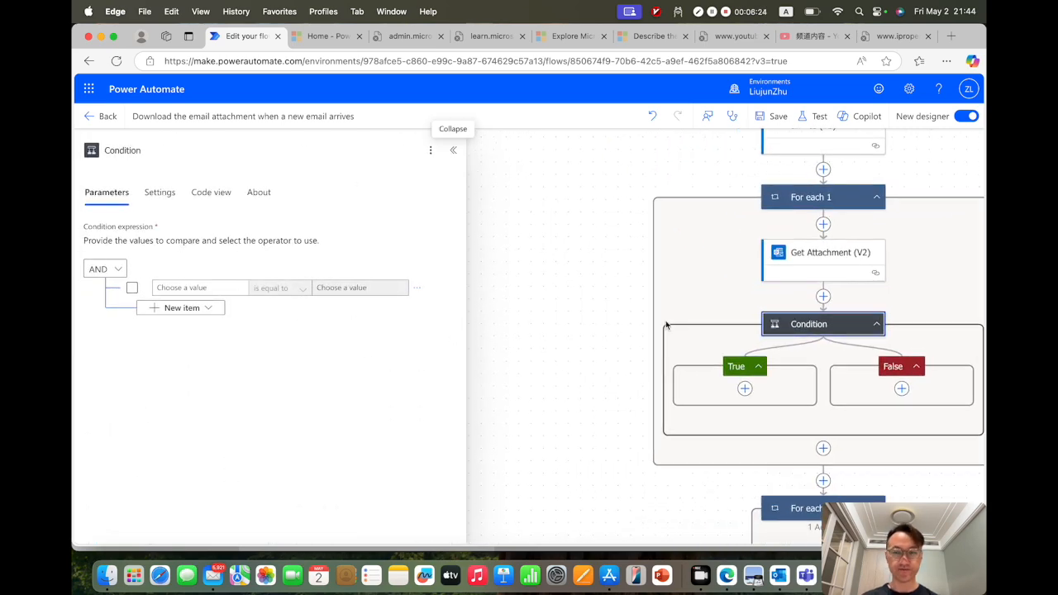
Set the Condition to Is Inline is equal to true.
click(216, 289)
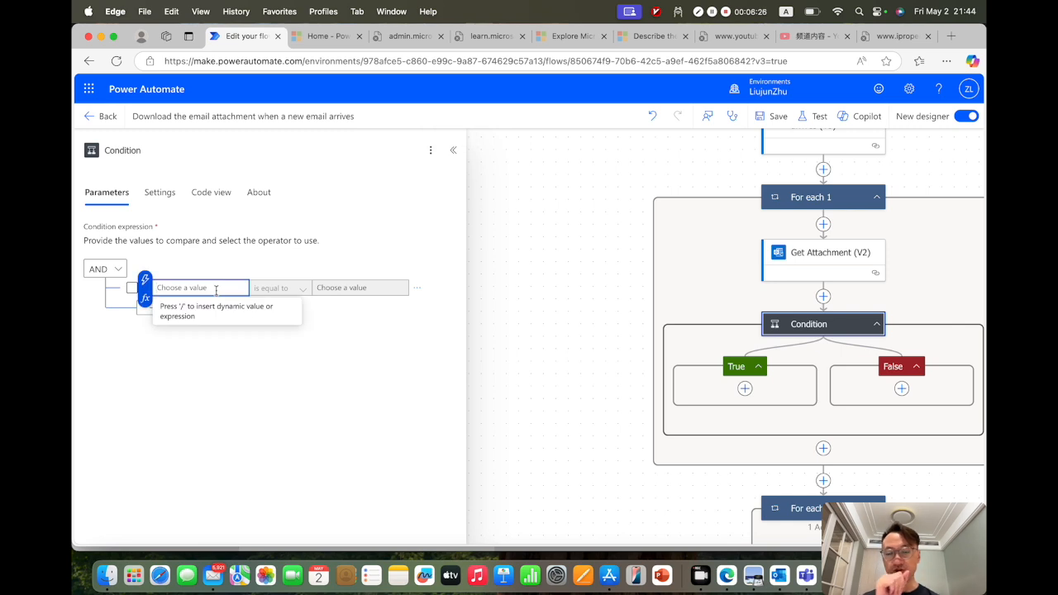
click(145, 279)
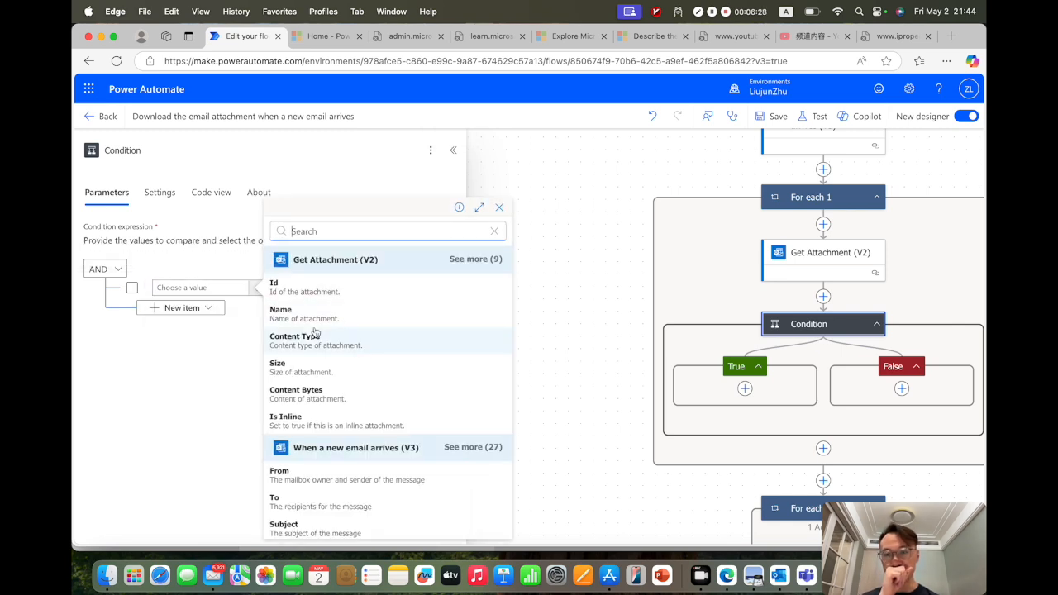
click(331, 428)
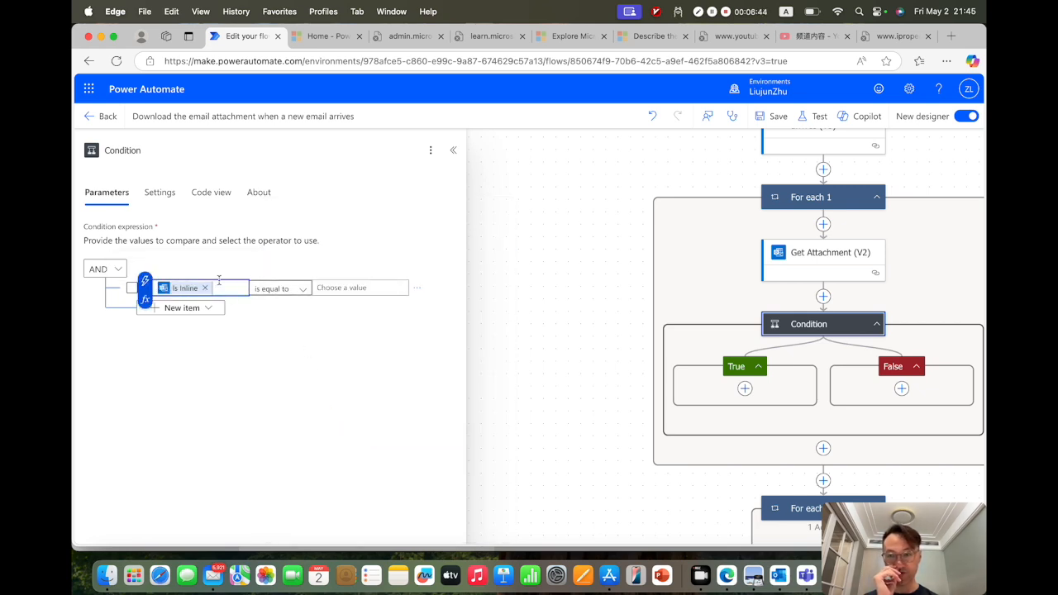
click(147, 283)
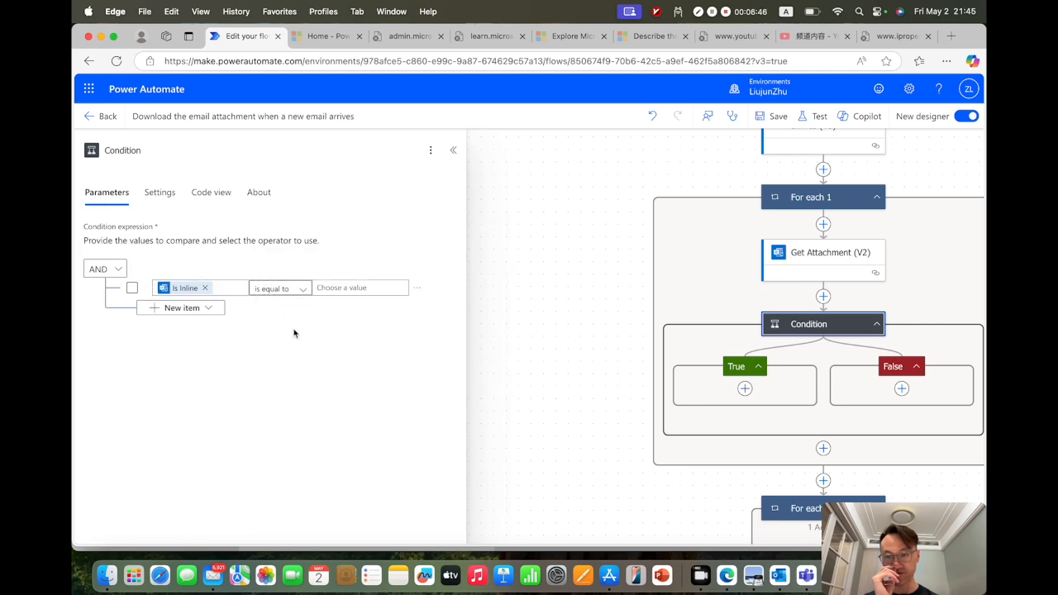
click(205, 288)
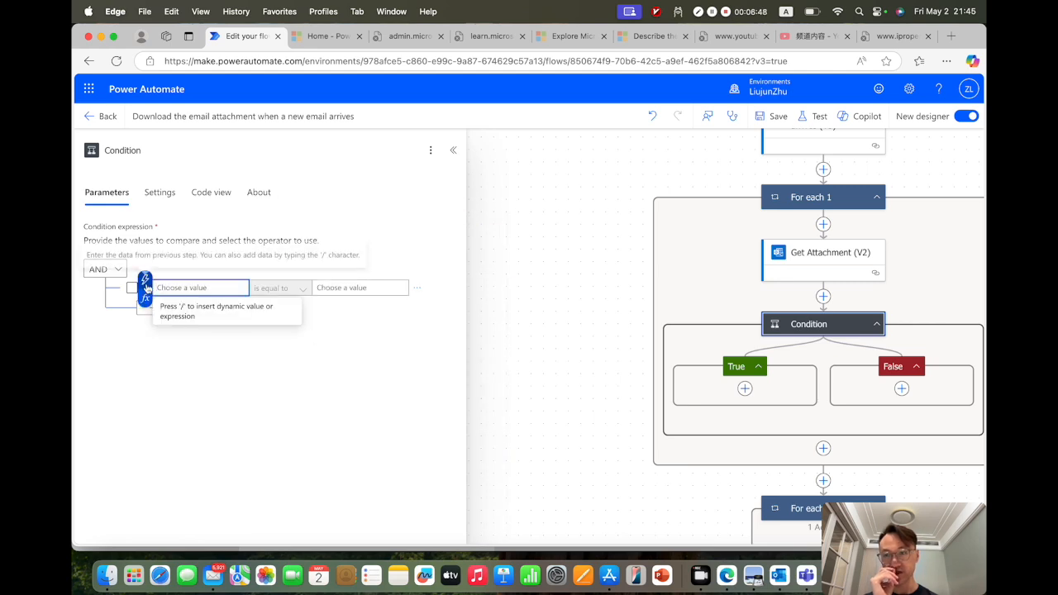
click(311, 350)
click(201, 289)
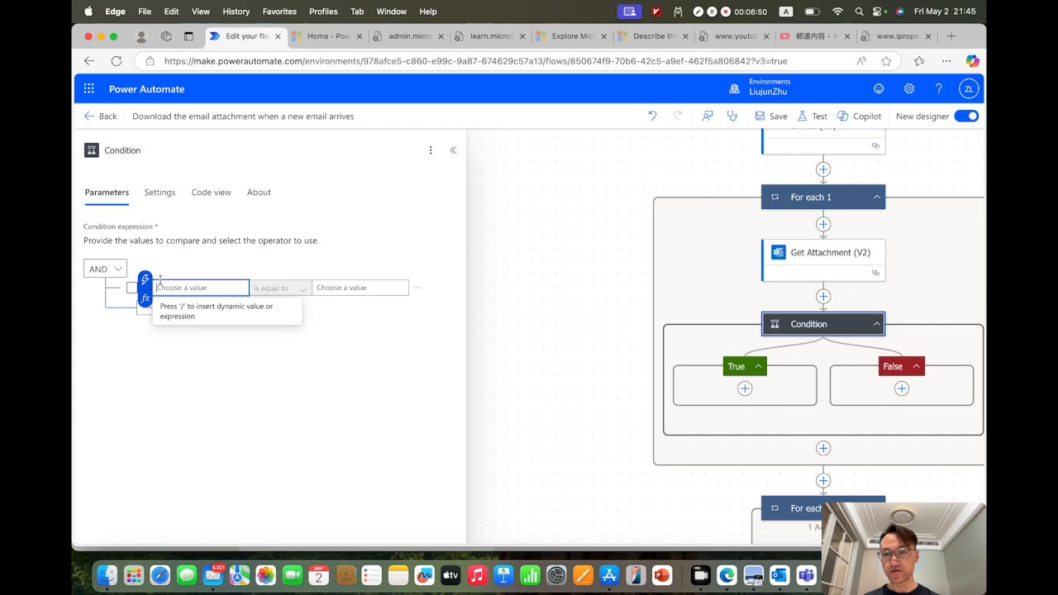
click(144, 285)
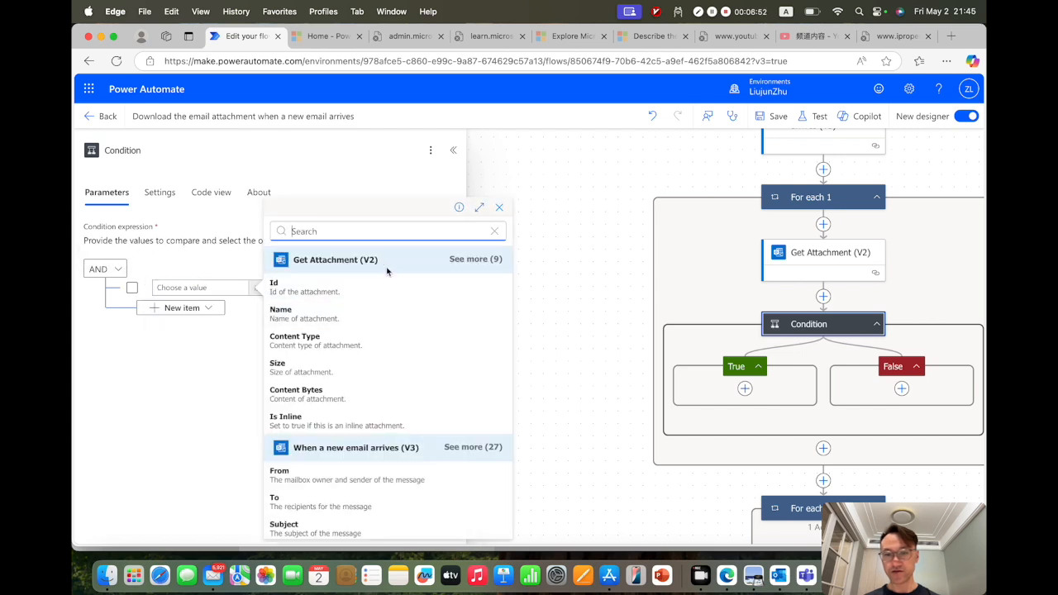
click(345, 428)
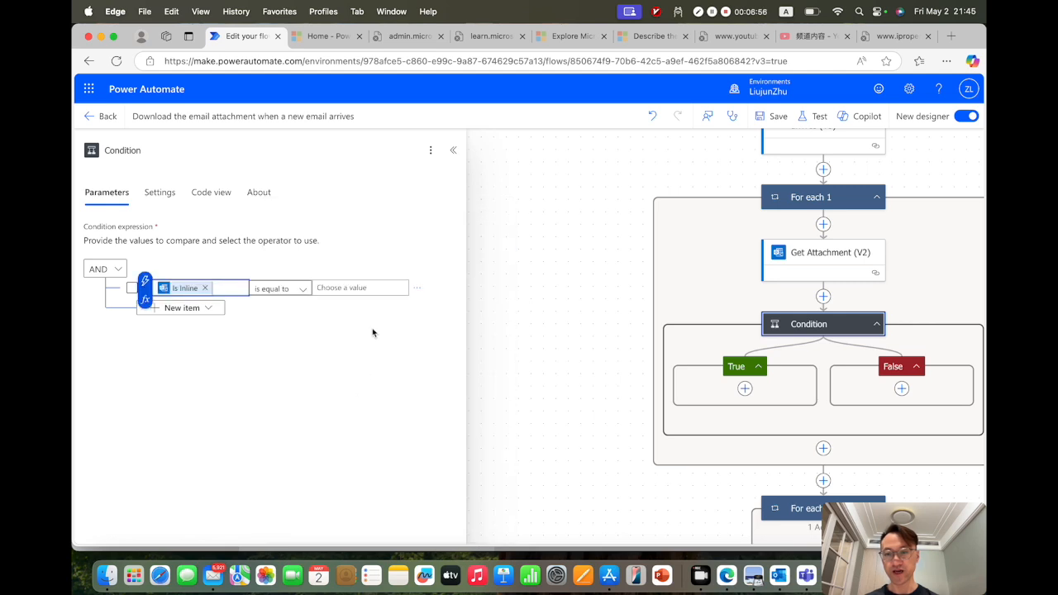
click(356, 287)
text(true)
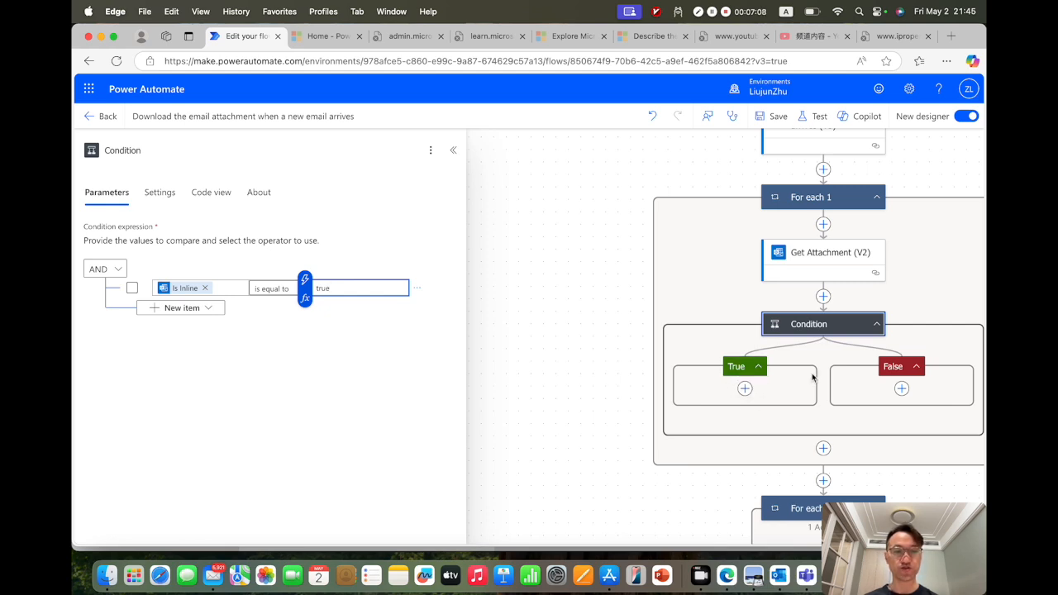
Move the Create file action from the lower For each loop into the Condition's False branch.
click(902, 390)
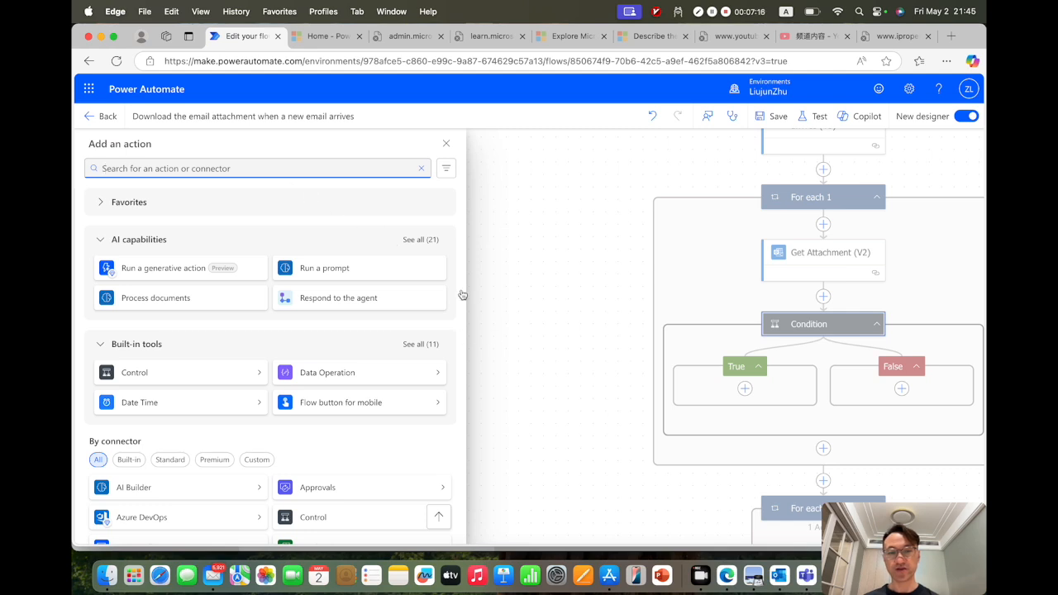
click(447, 144)
drag(577, 388, 395, 301)
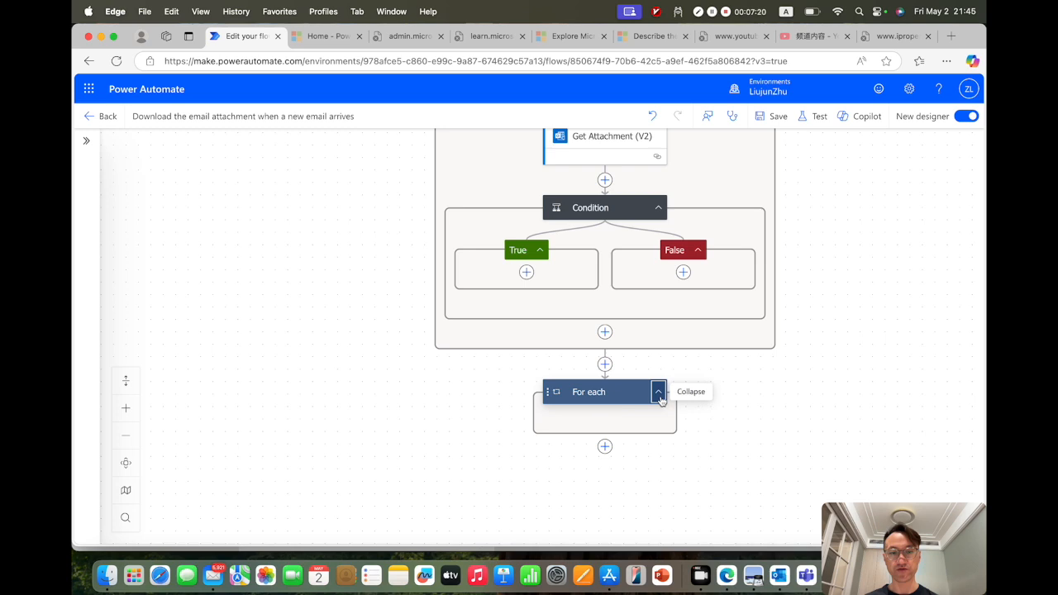
drag(621, 449, 697, 281)
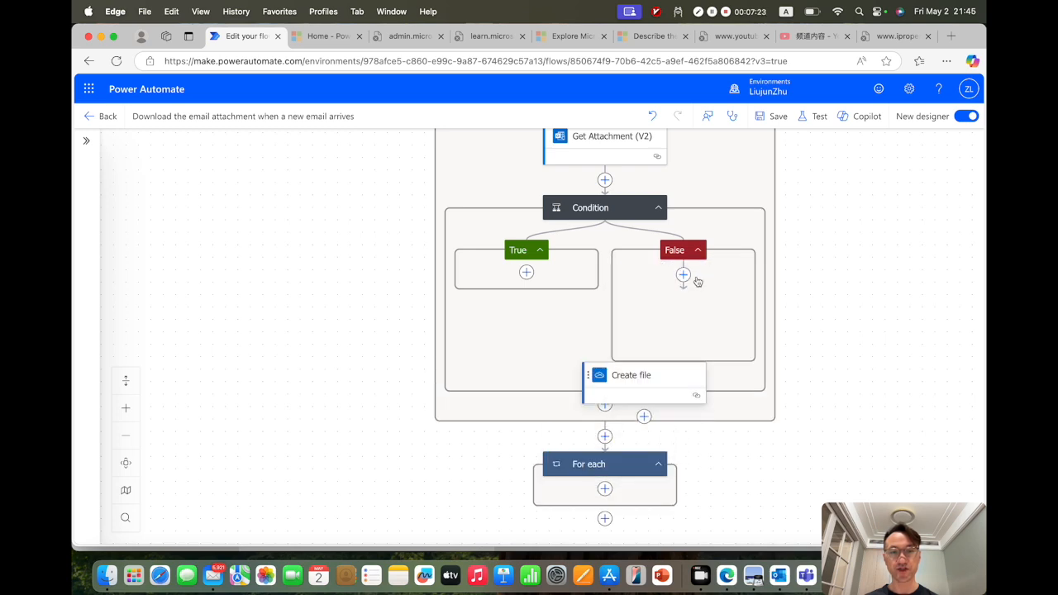
Delete the now-empty second For each loop and confirm the deletion.
right_click(628, 475)
click(655, 479)
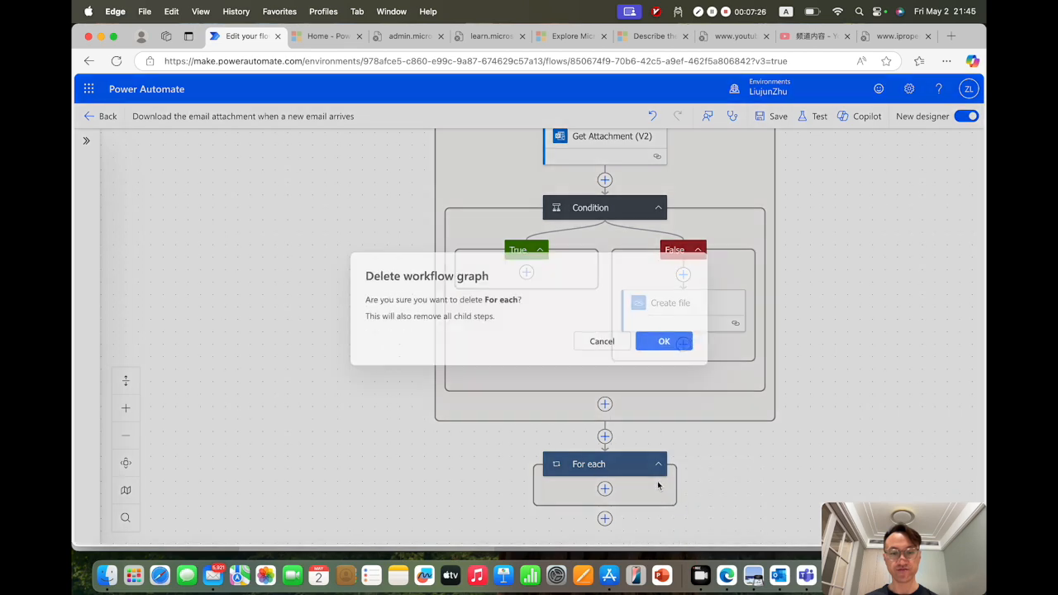
click(670, 343)
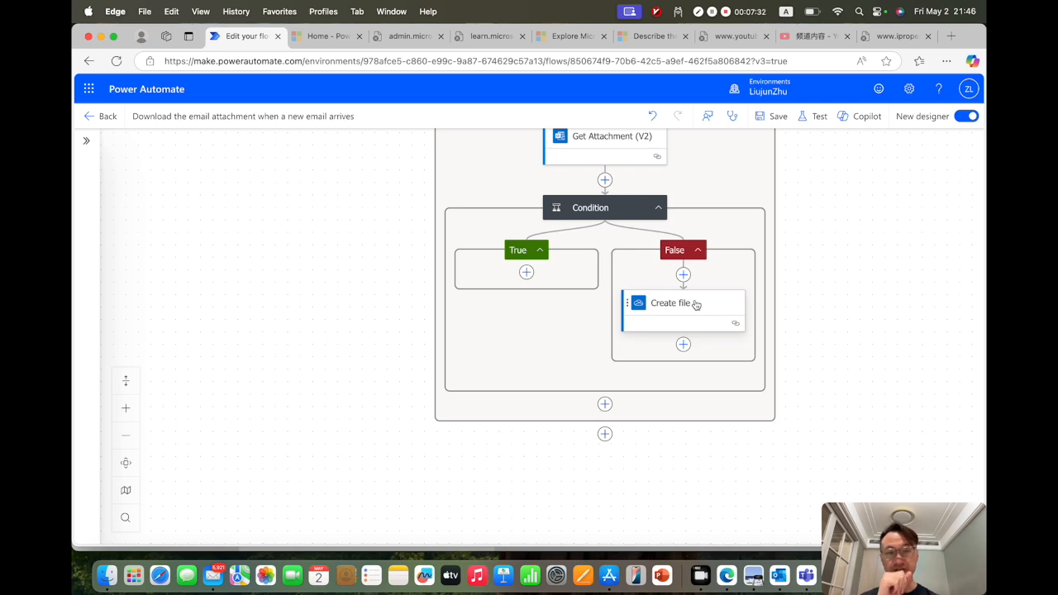
Set Create file's File Name to the attachment Name and File Content to Content Bytes, in /Attachments.
click(695, 305)
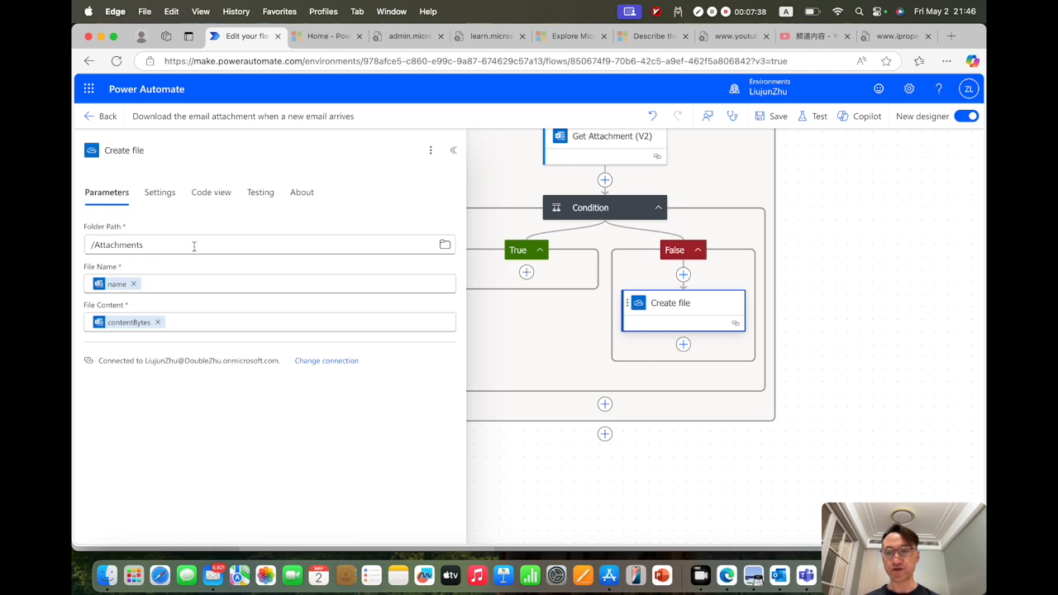
click(134, 284)
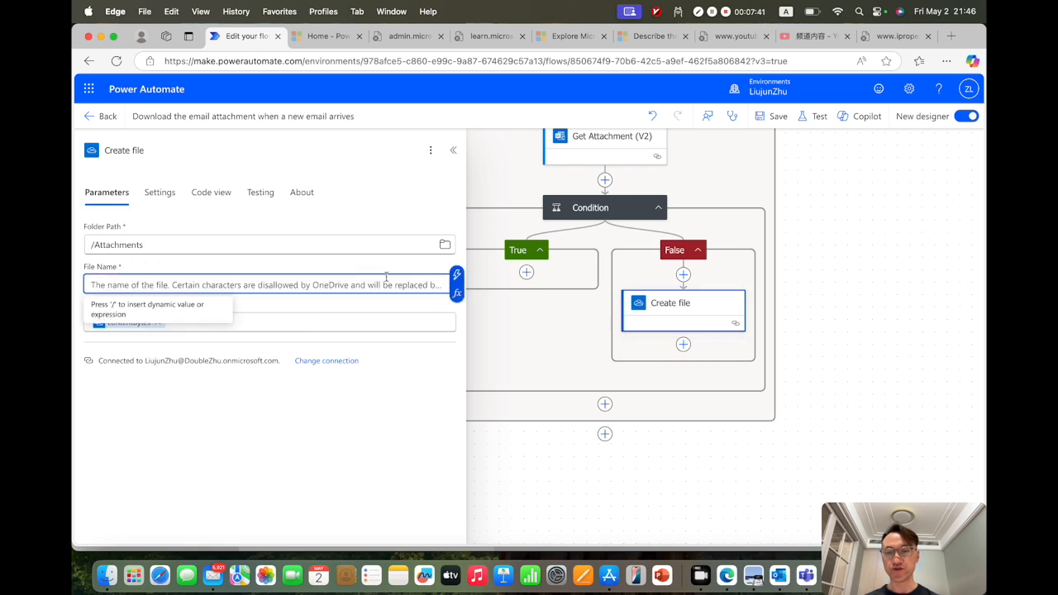
click(458, 277)
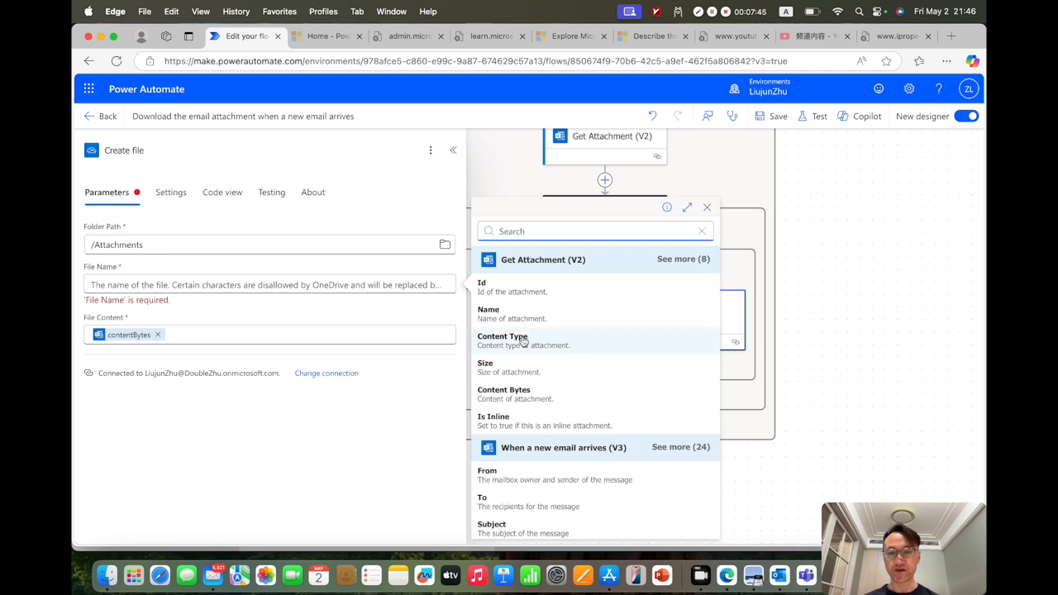
click(568, 319)
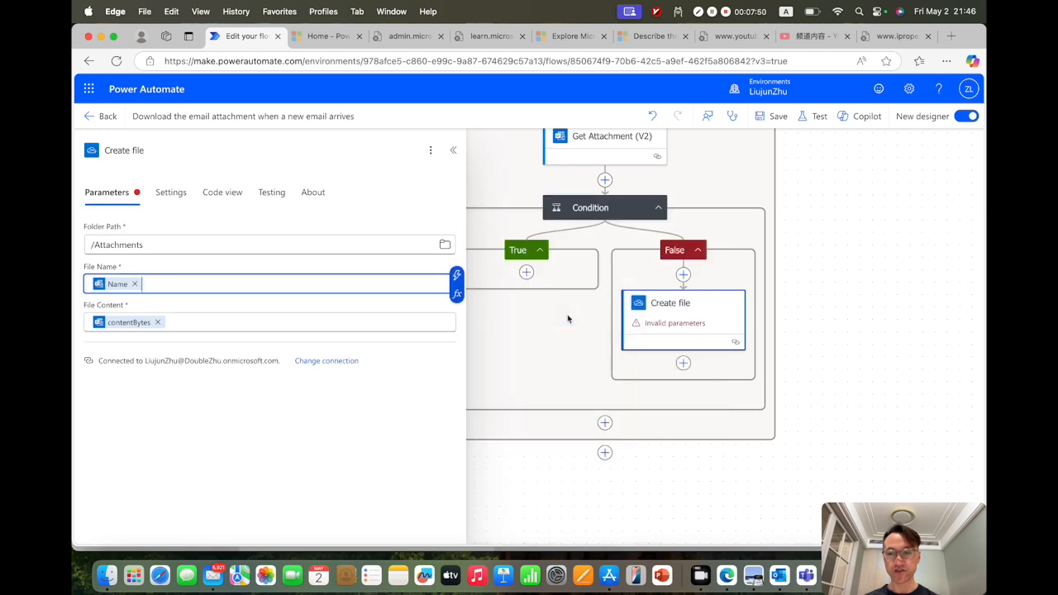
click(158, 323)
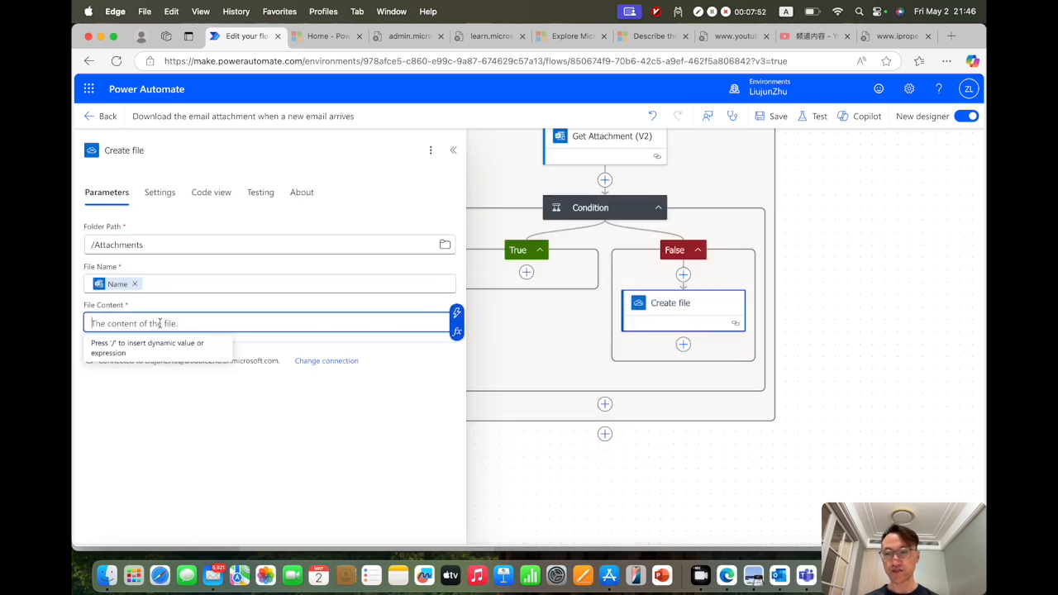
click(457, 313)
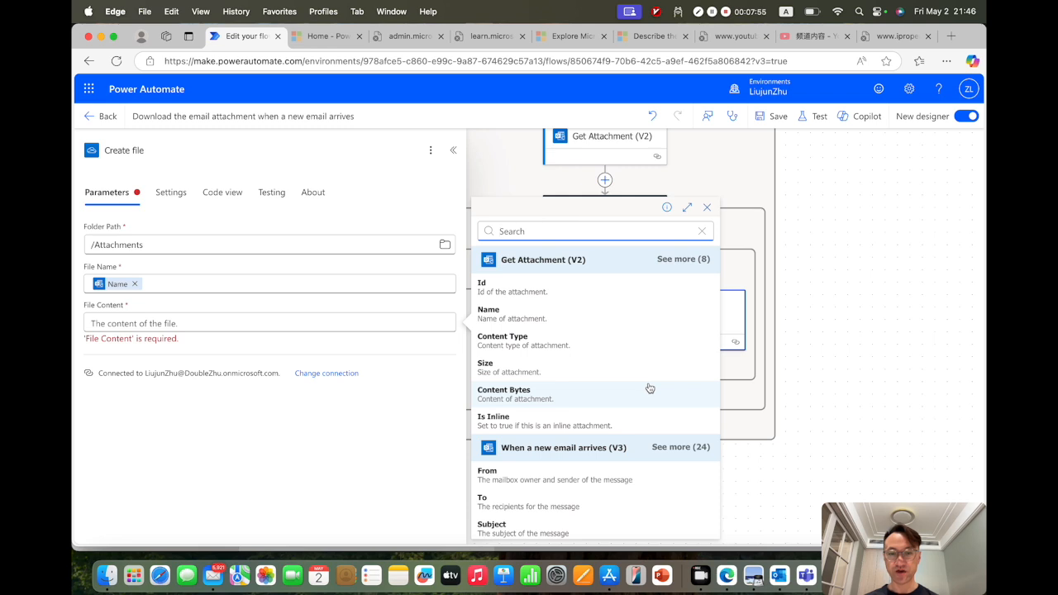
click(523, 397)
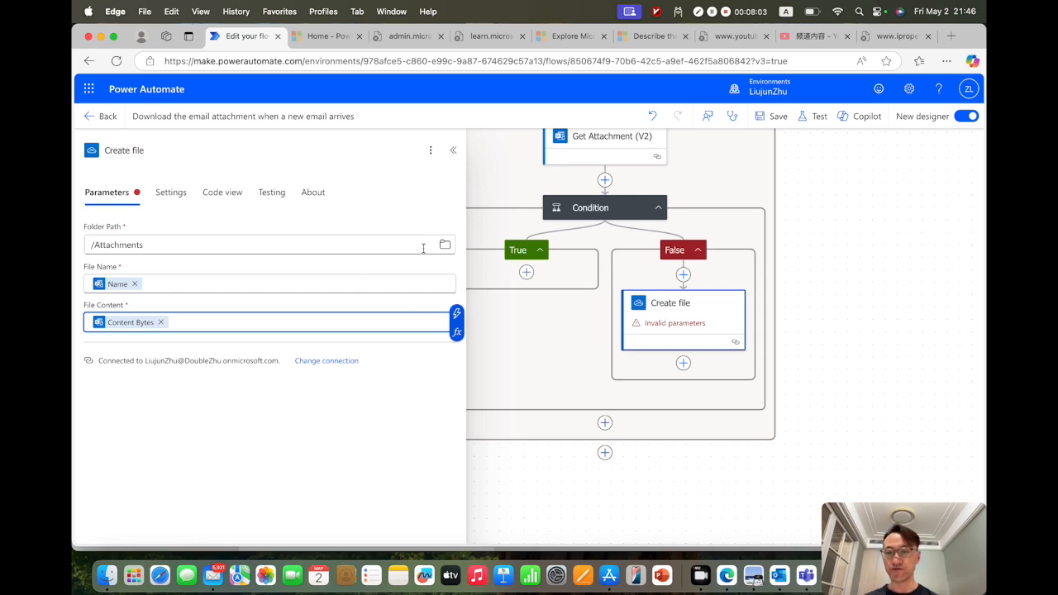
click(349, 239)
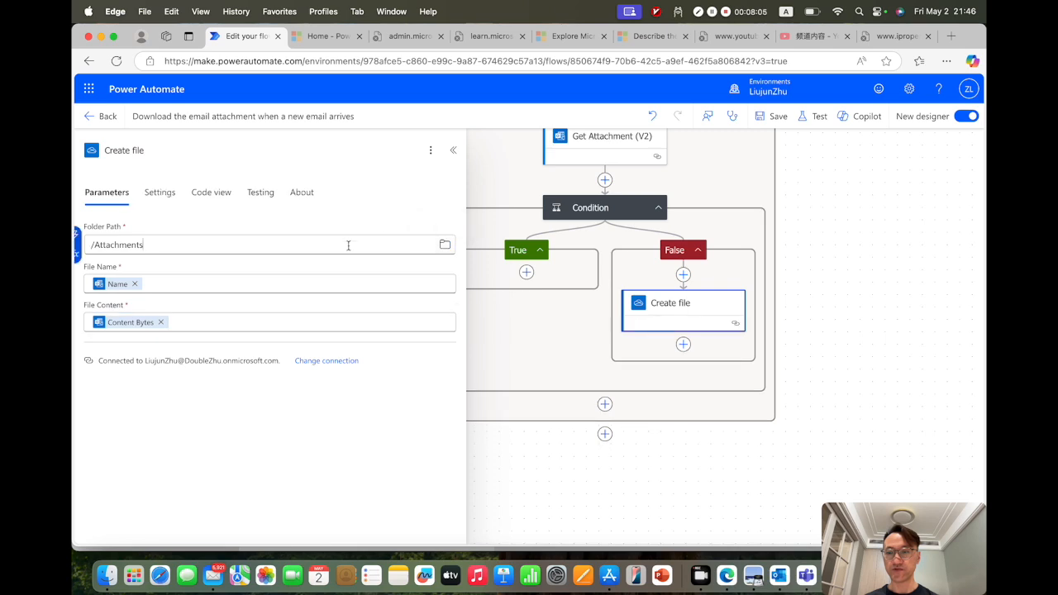
Collapse the Create file panel and save the flow.
click(293, 320)
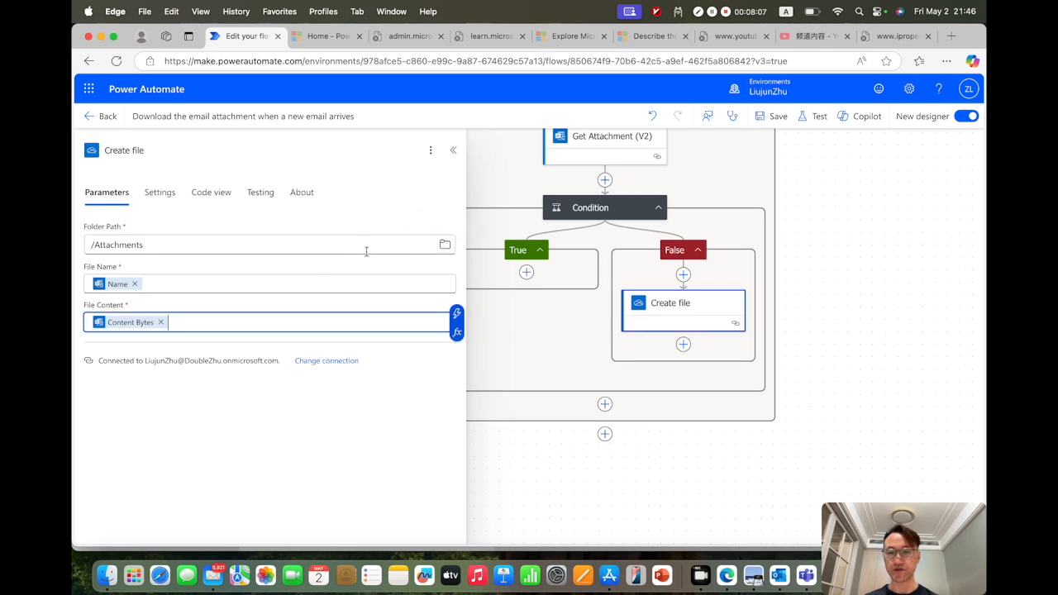
click(453, 150)
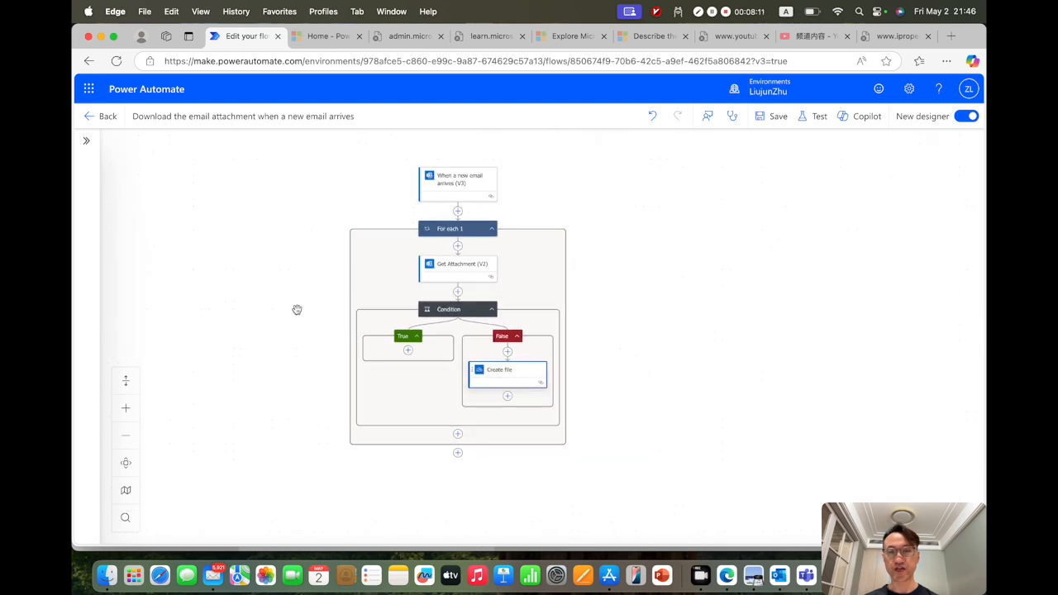
scroll(294, 312, up, 3)
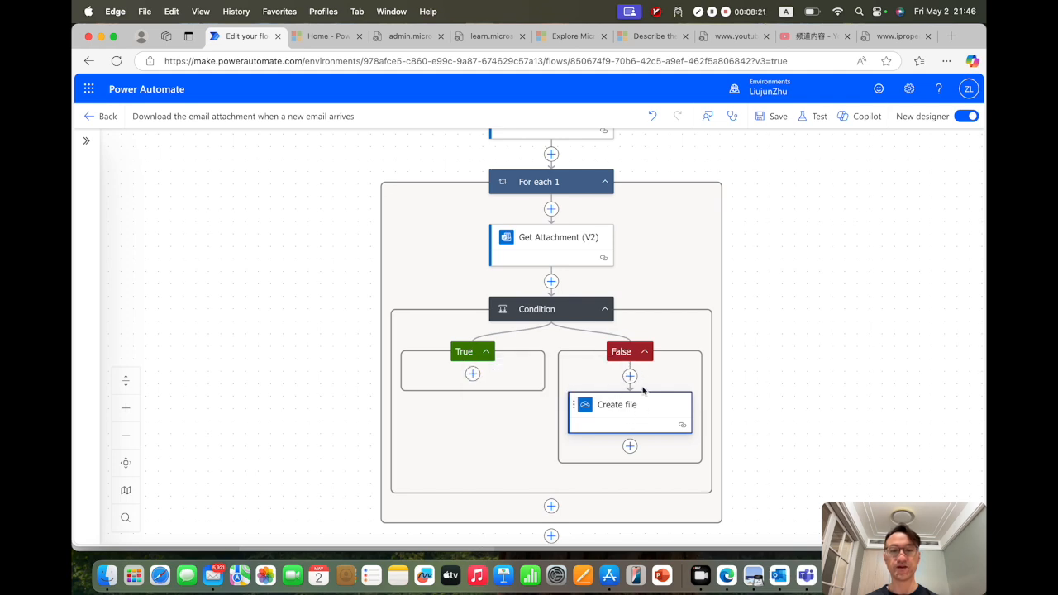
scroll(642, 390, up, 2)
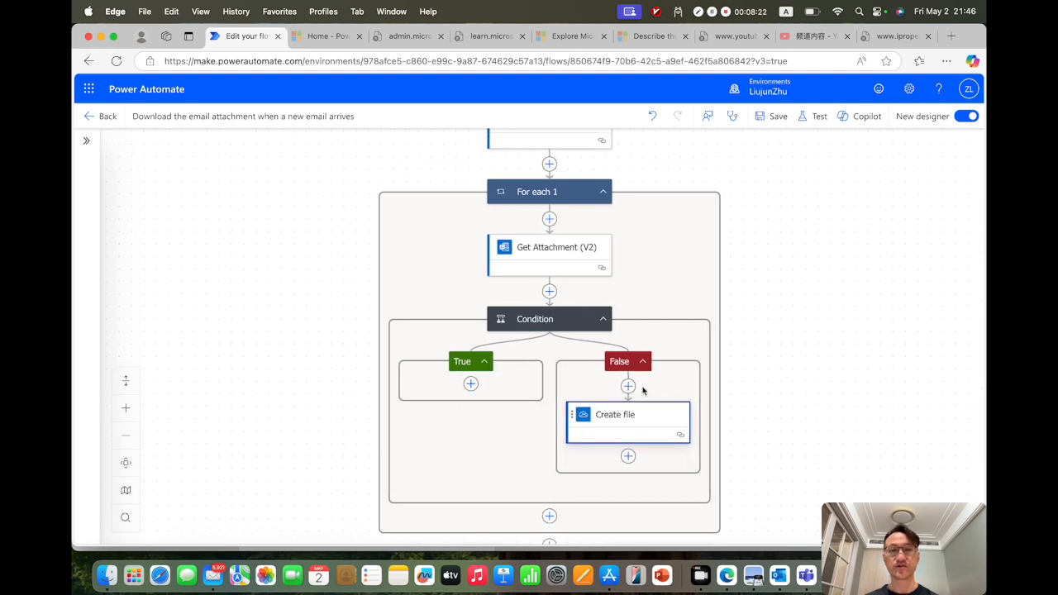
click(775, 116)
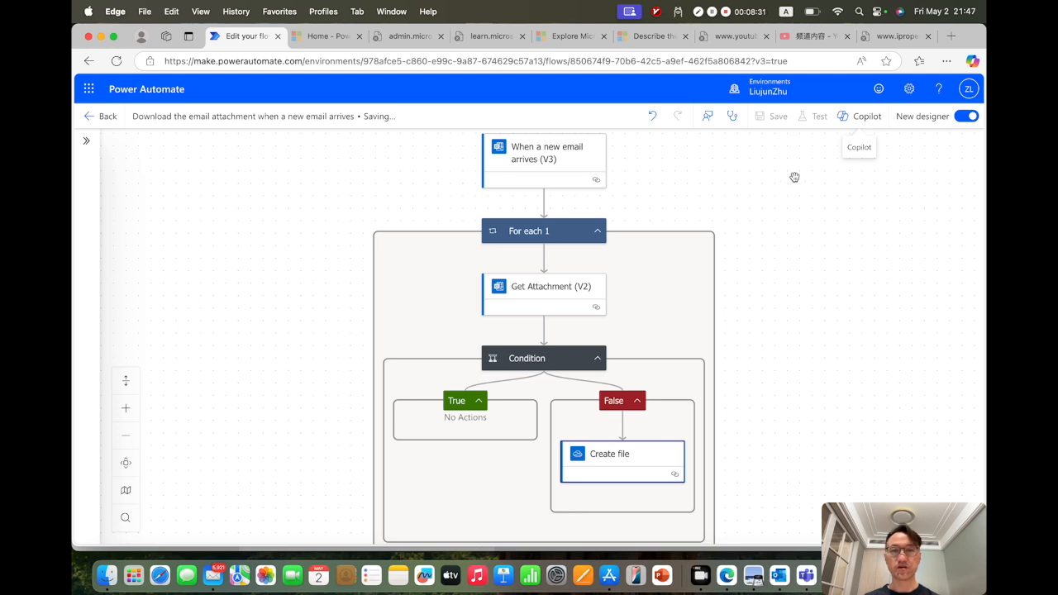
click(818, 116)
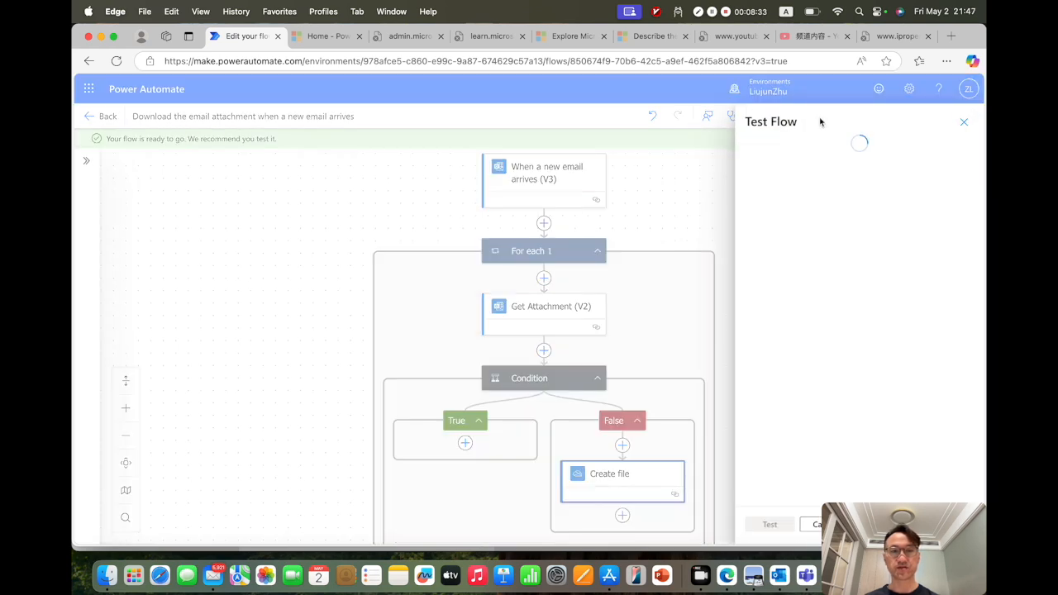
Start a manual test run so the flow waits for an incoming email.
click(756, 153)
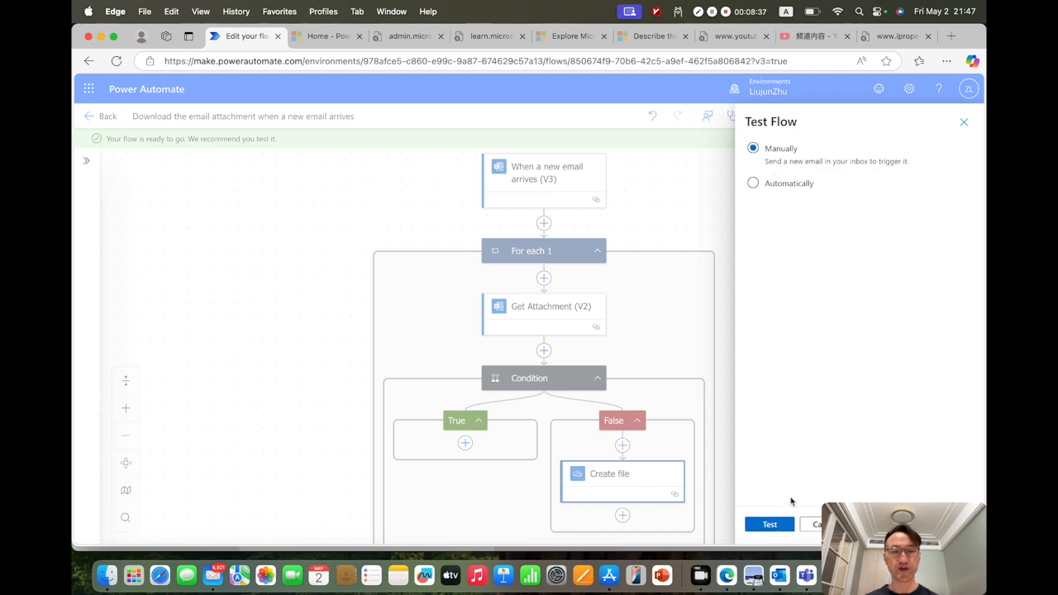
click(770, 525)
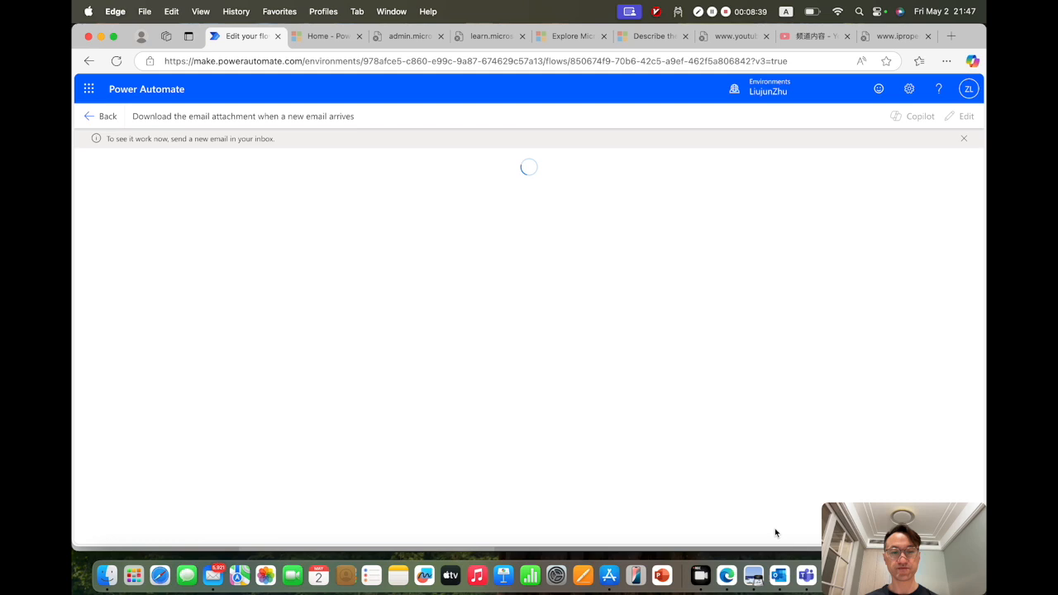
click(779, 576)
Compose a new email addressed to yourself with a cactus picture pasted in the body.
click(182, 73)
click(182, 74)
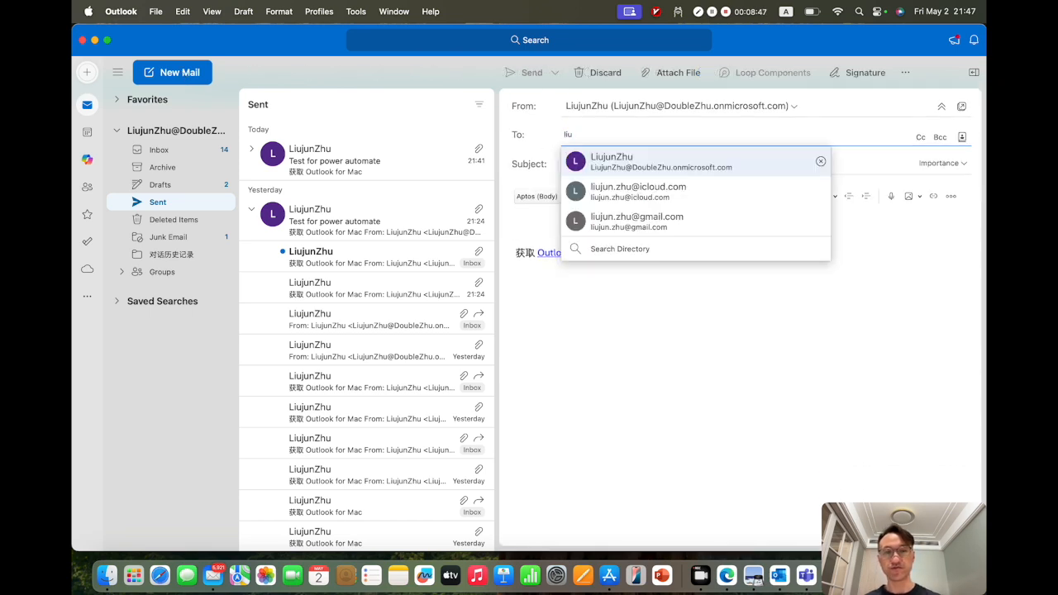
click(627, 160)
click(529, 228)
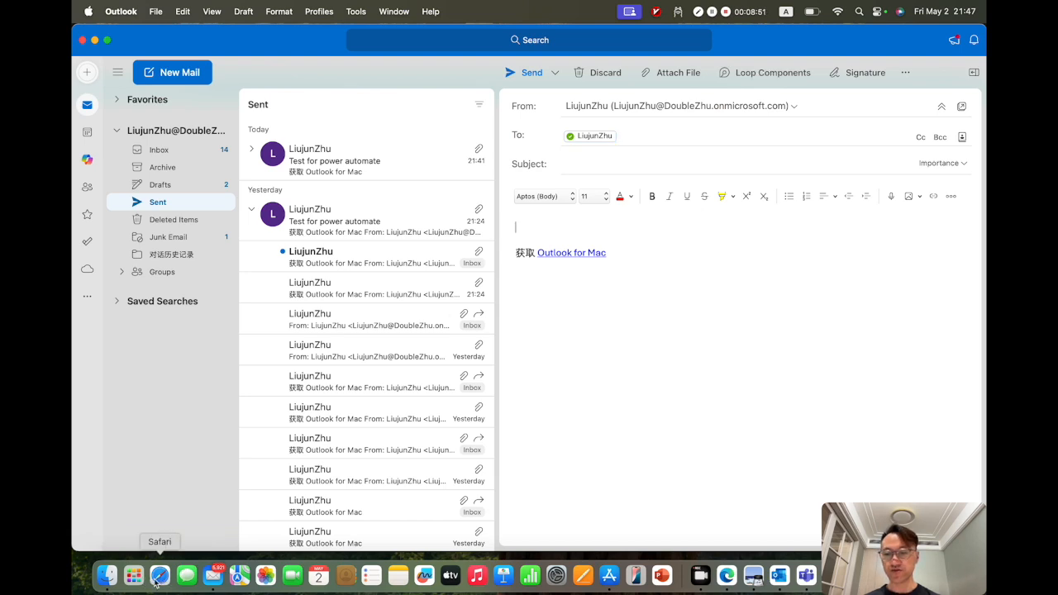
click(108, 576)
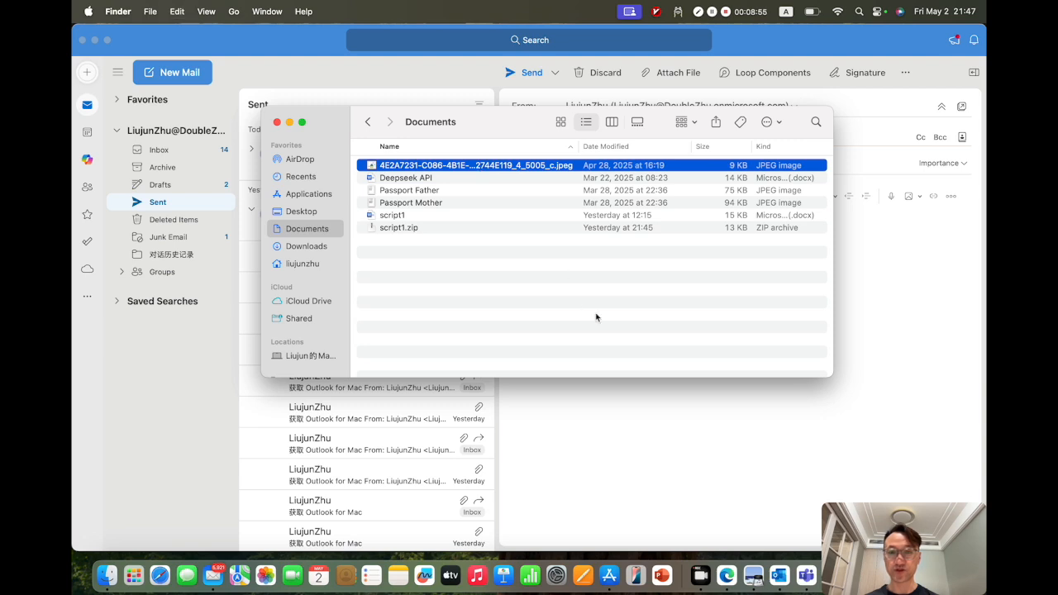
click(891, 296)
key(super+v)
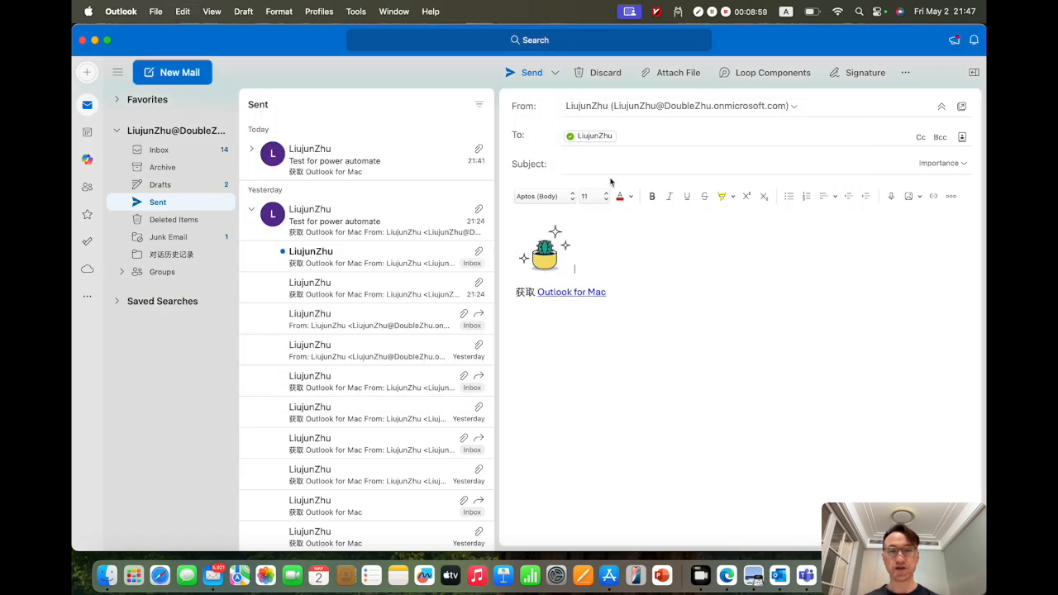
Attach the Deepseek API.docx file from this Mac.
click(674, 72)
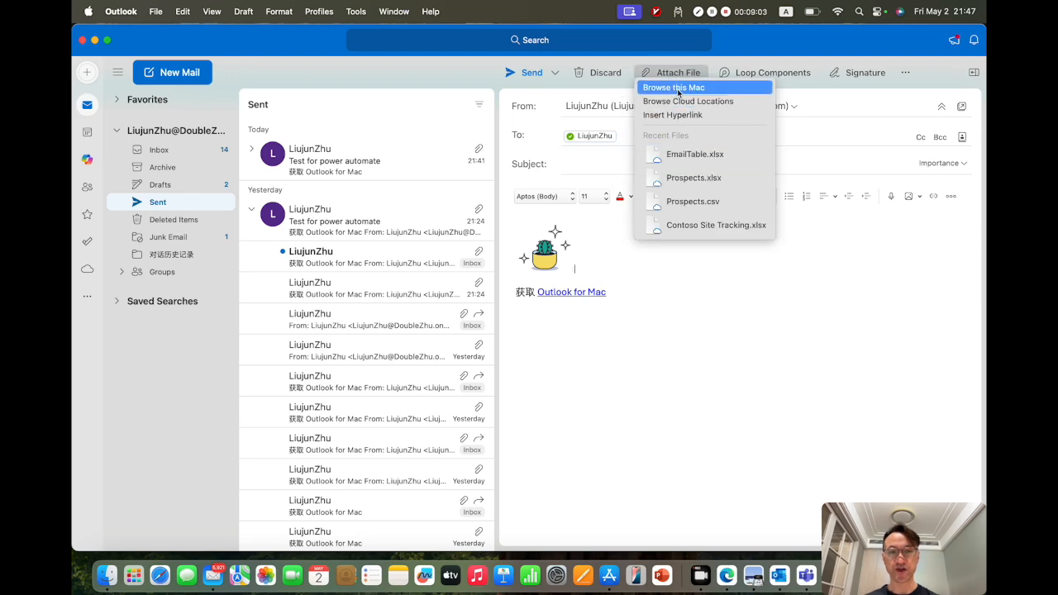
click(677, 88)
click(422, 215)
click(748, 411)
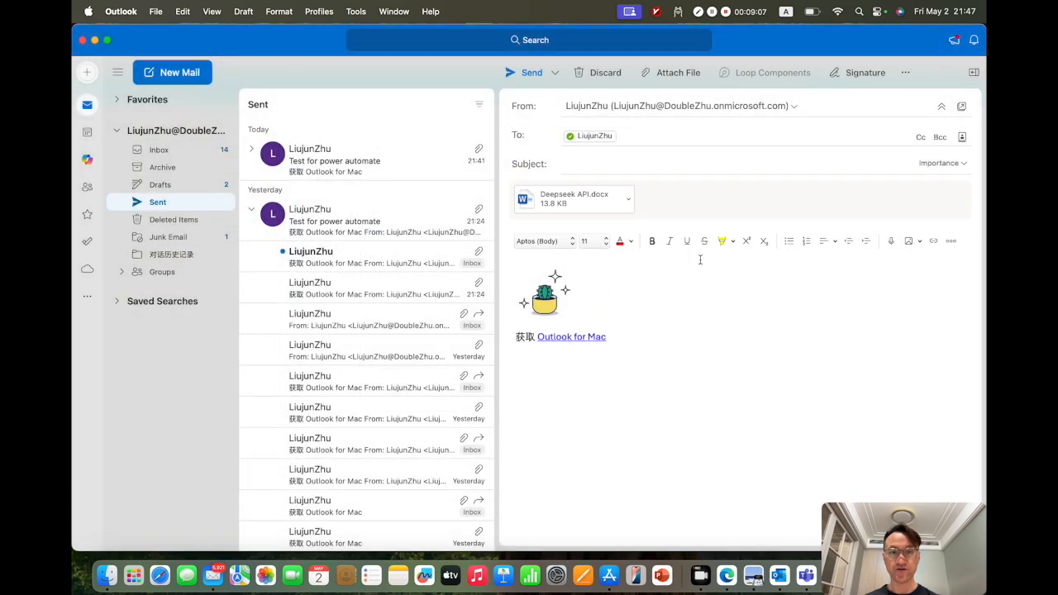
Give the email the subject 'Test for power automate' and send it.
click(609, 164)
text(test for auo)
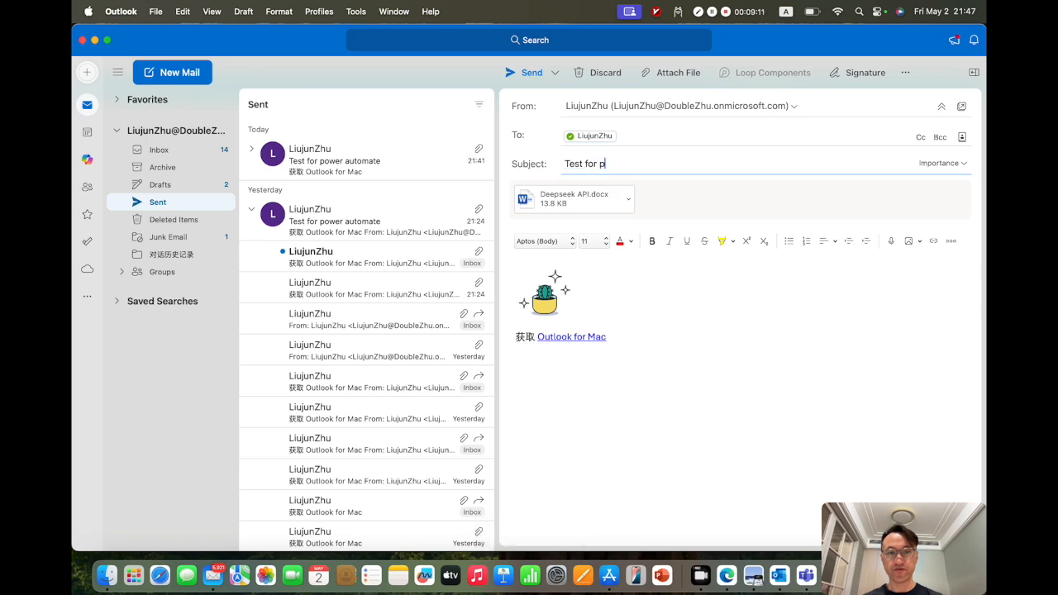
text(mate)
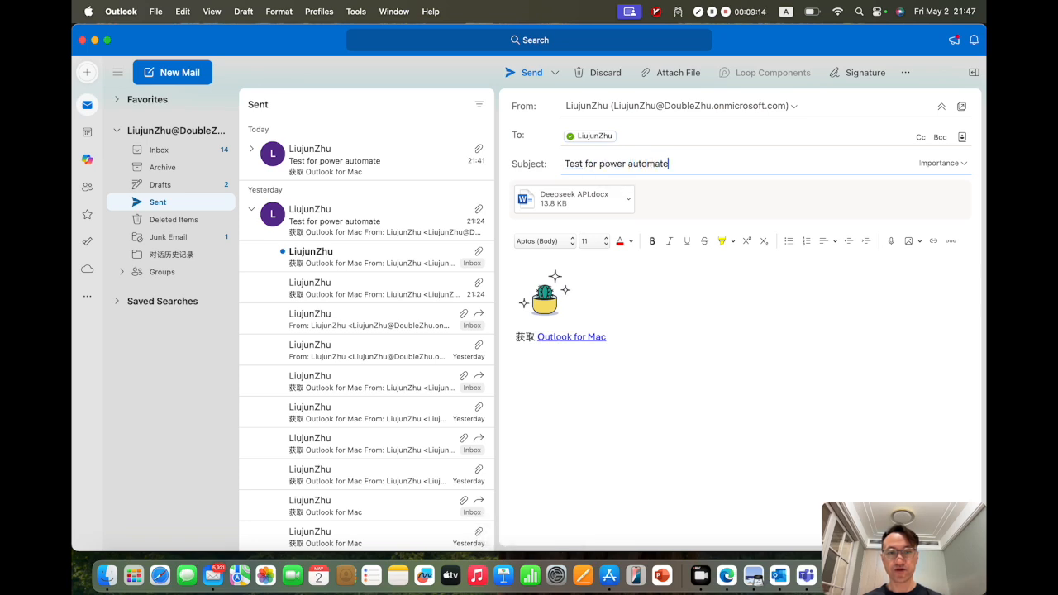
click(531, 72)
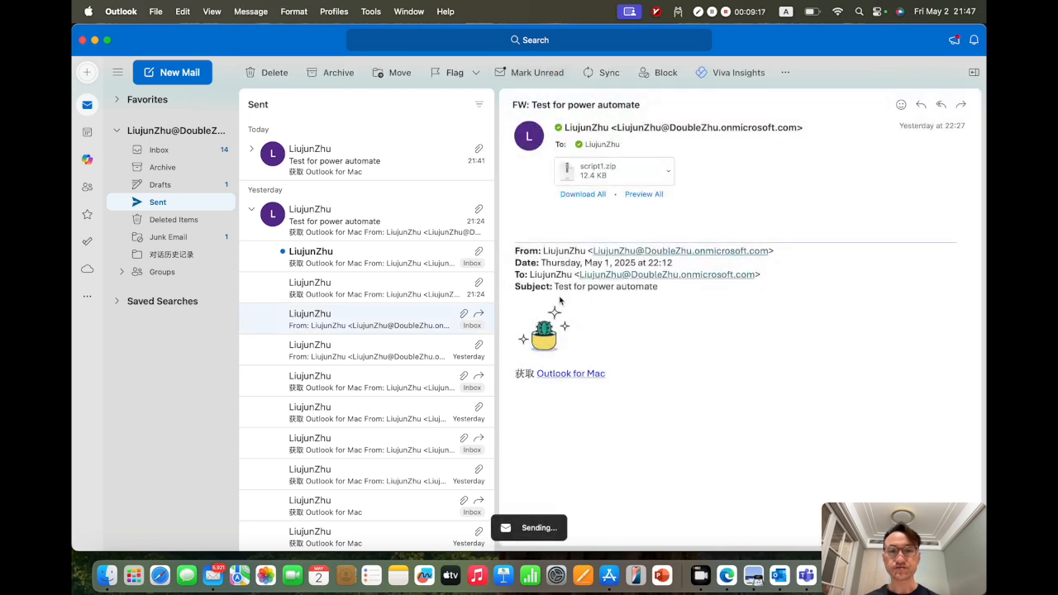
click(95, 41)
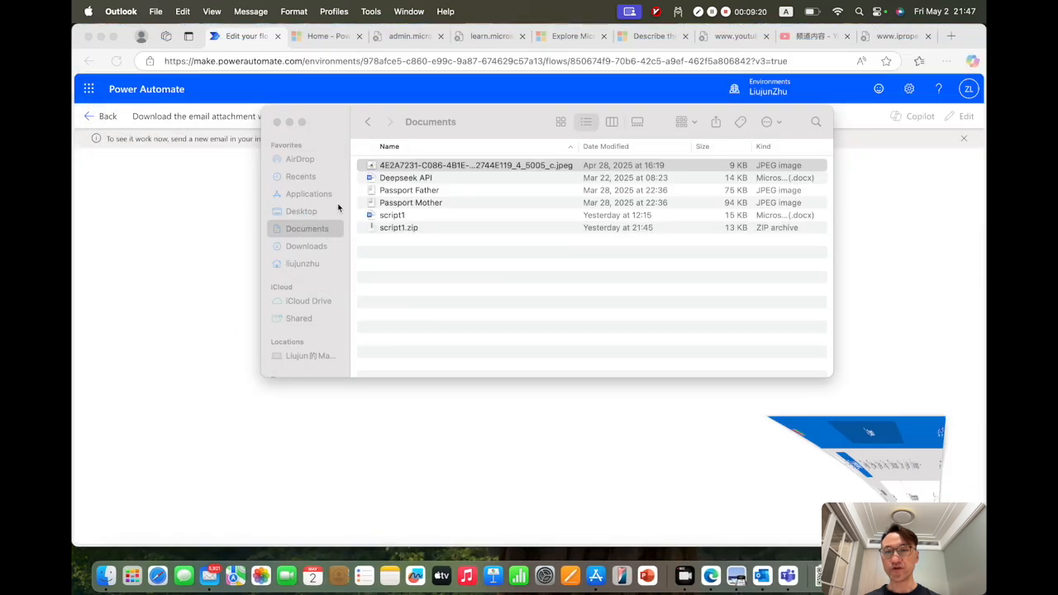
Review the successful run: For each 1 ran 2 iterations and Create file completed.
click(290, 123)
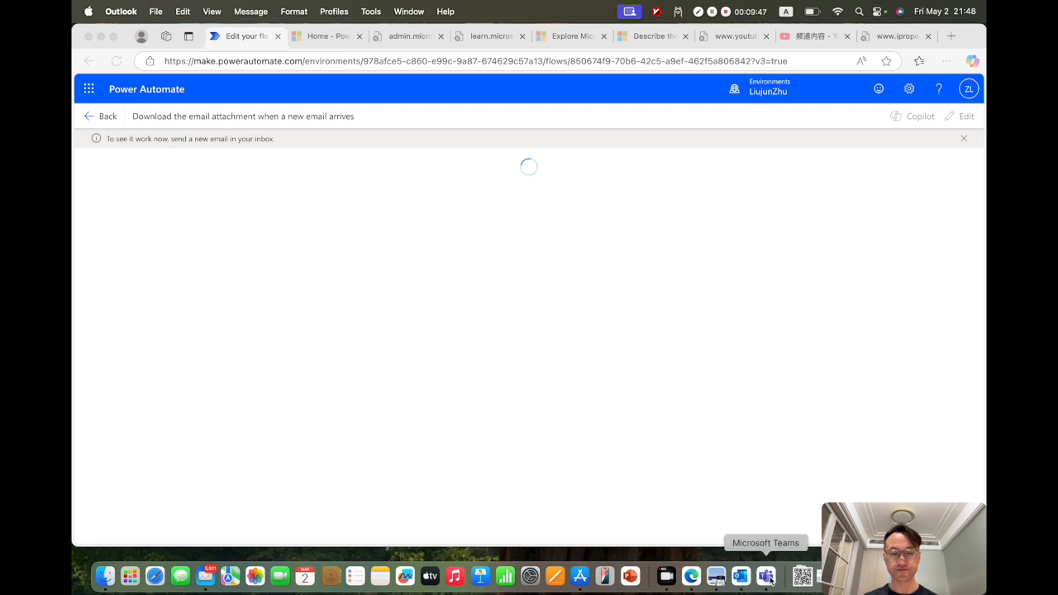
click(775, 369)
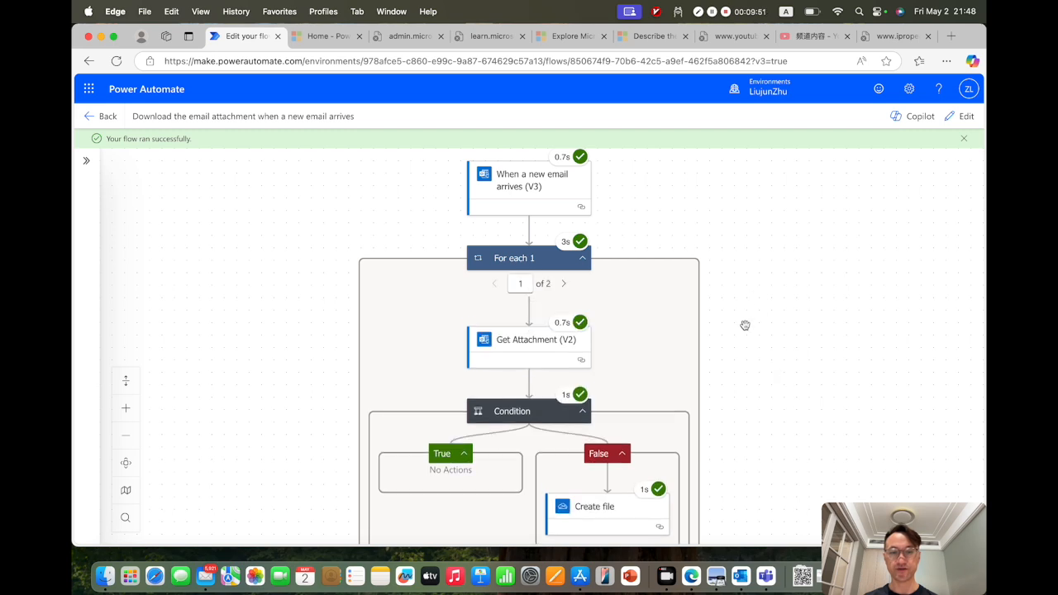
scroll(745, 325, down, 2)
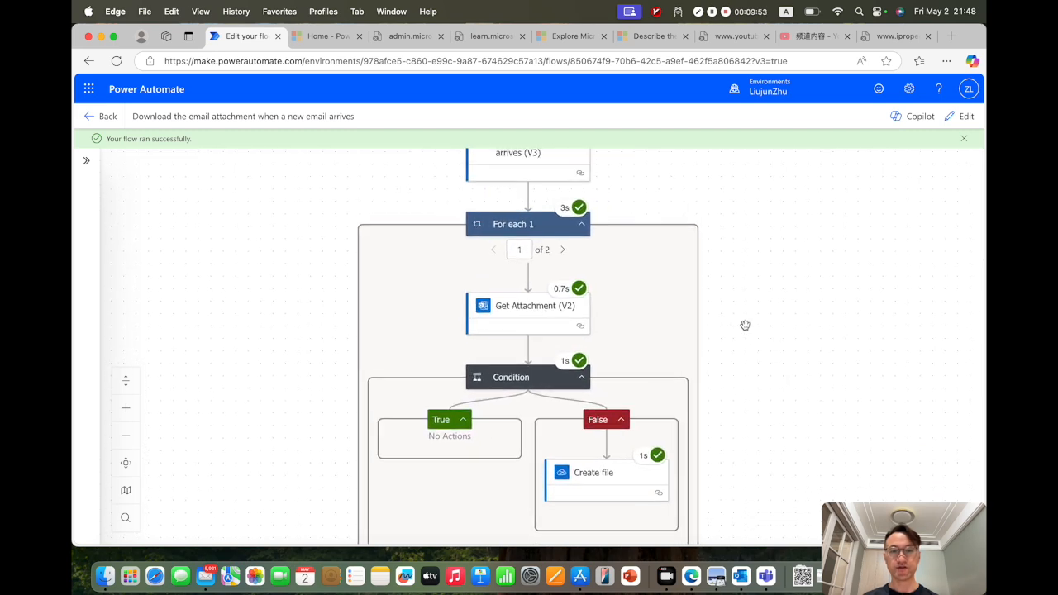
scroll(745, 325, up, 2)
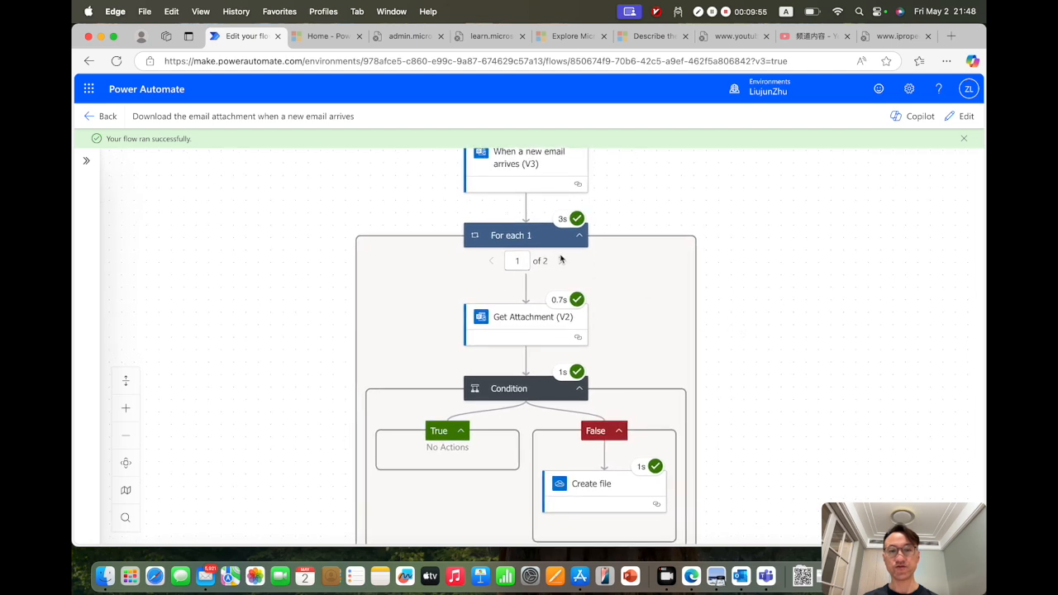
scroll(745, 361, down, 2)
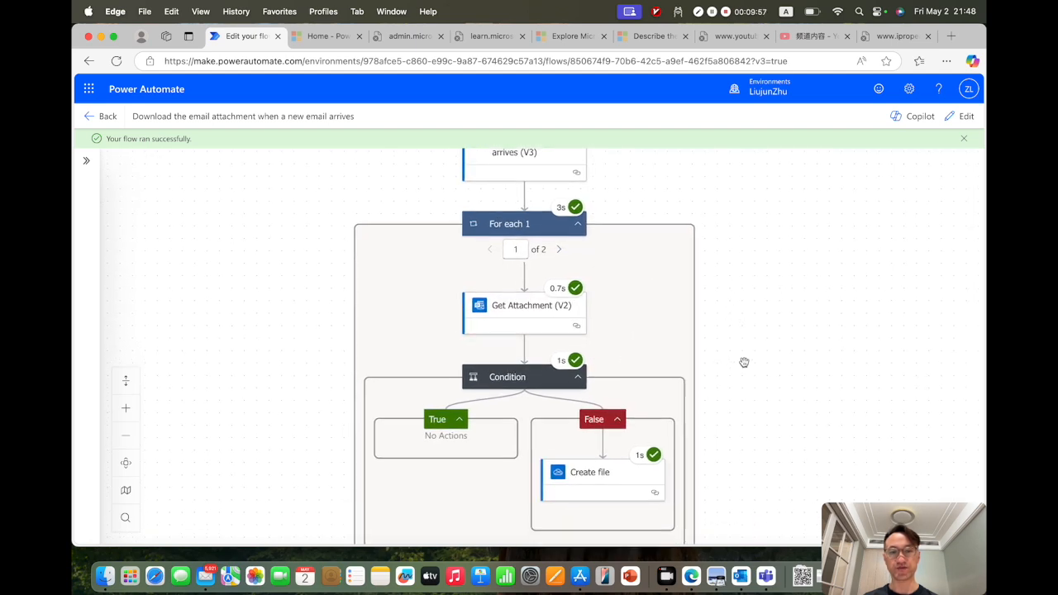
scroll(744, 361, down, 2)
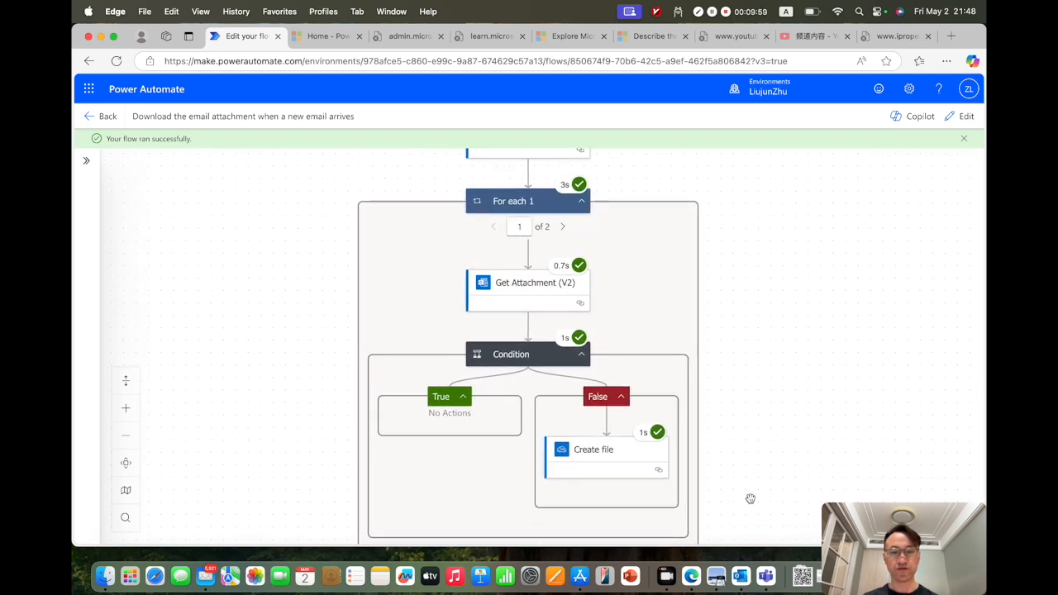
click(767, 576)
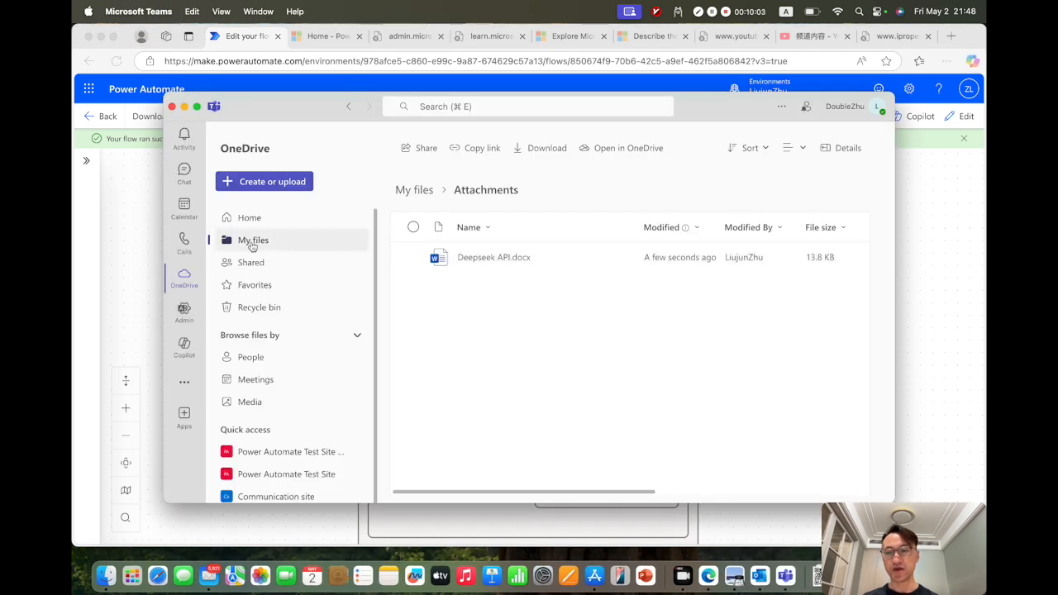
Confirm Deepseek API.docx is in OneDrive's Attachments folder, then return to the flow run details.
click(252, 241)
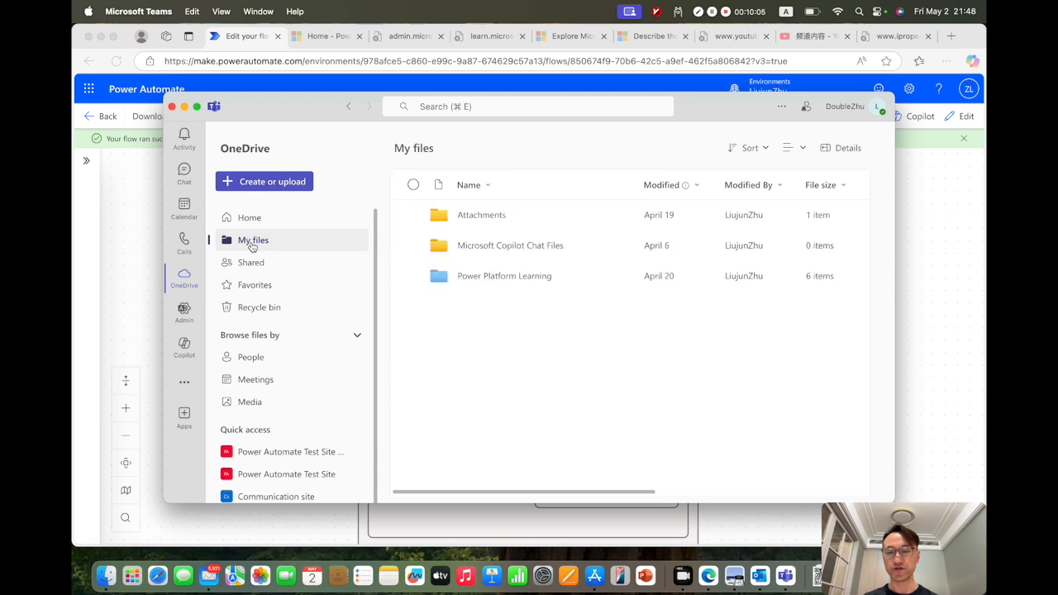
click(478, 216)
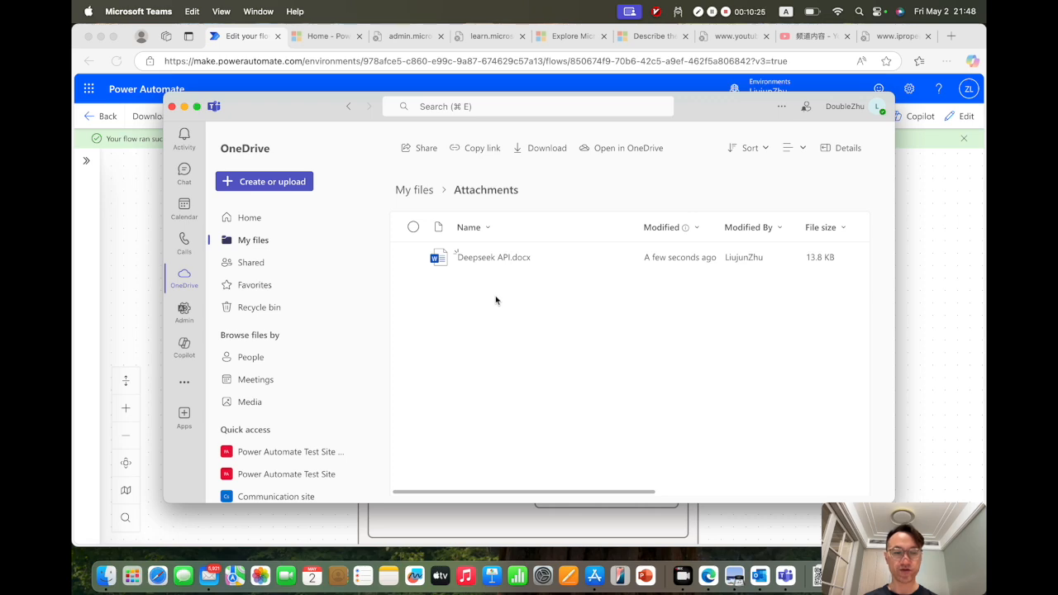
click(185, 107)
scroll(736, 382, down, 1)
scroll(736, 382, up, 4)
scroll(736, 382, down, 5)
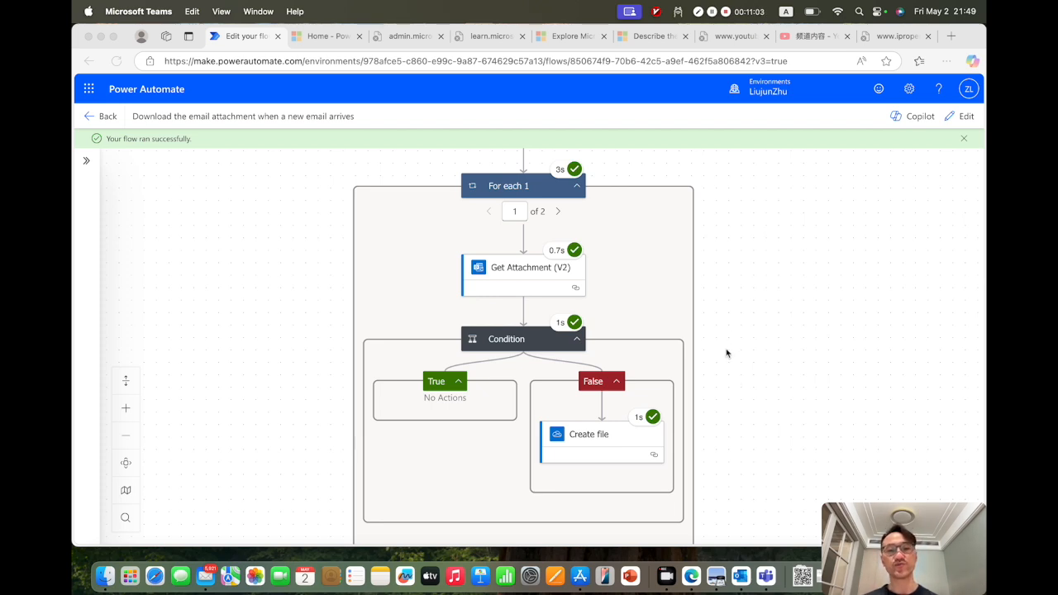
Switch the flow back to edit mode and start a new step after Create file.
scroll(727, 354, up, 2)
scroll(727, 354, down, 3)
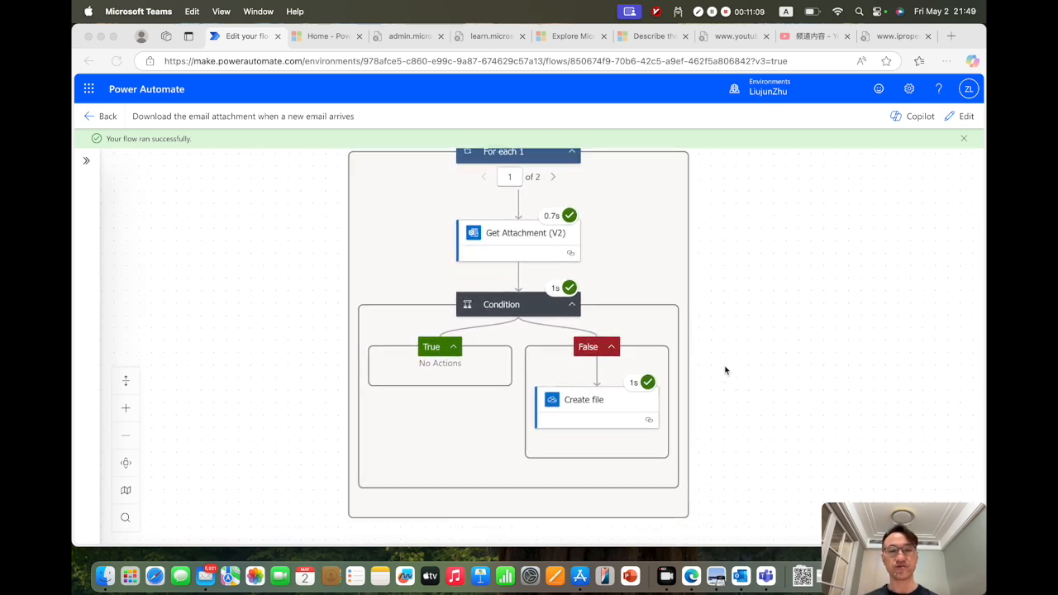
scroll(731, 405, down, 4)
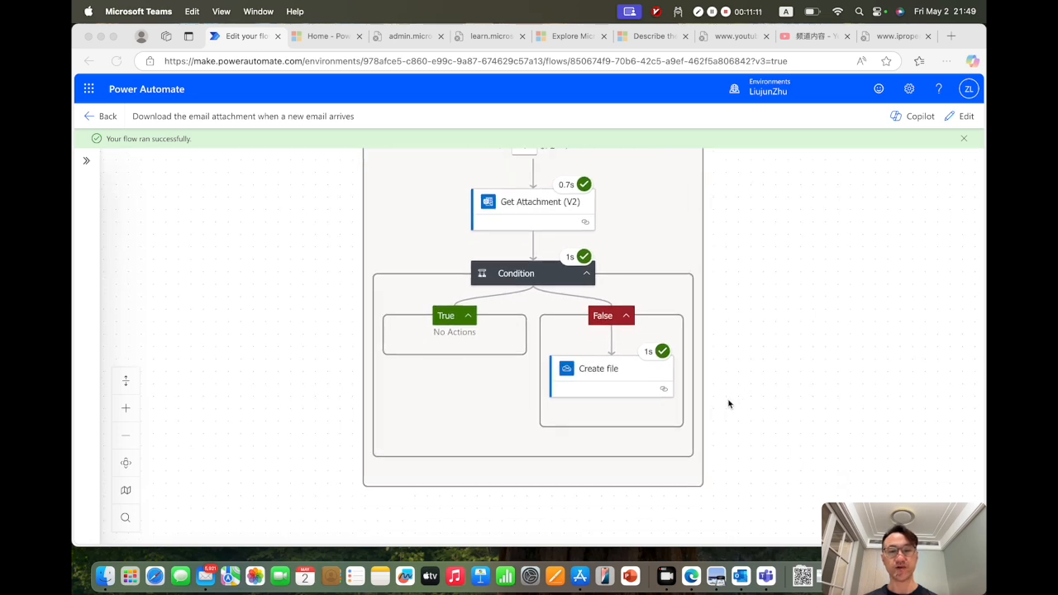
scroll(730, 404, up, 2)
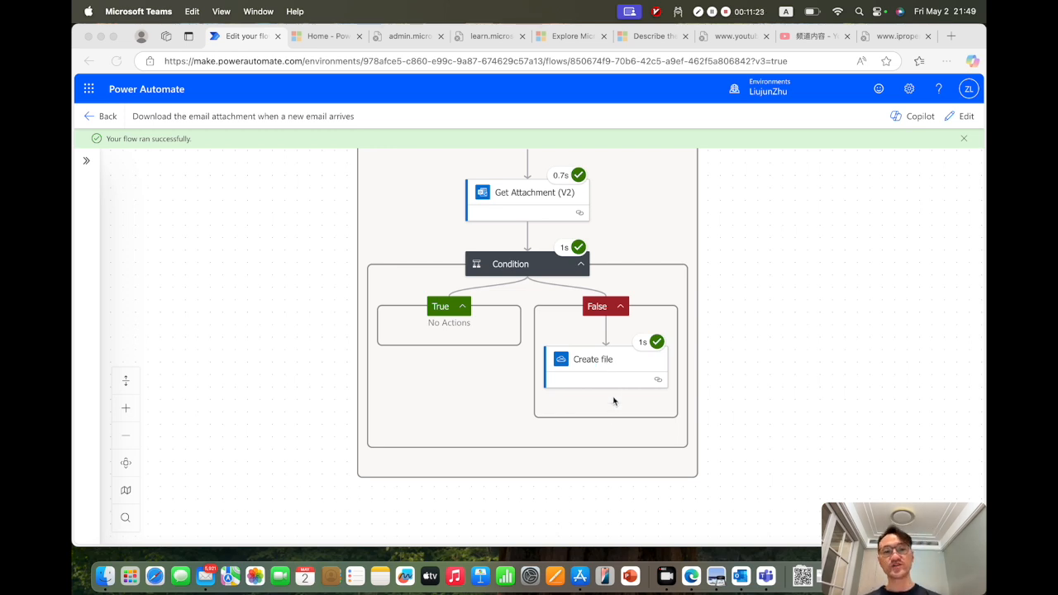
click(728, 404)
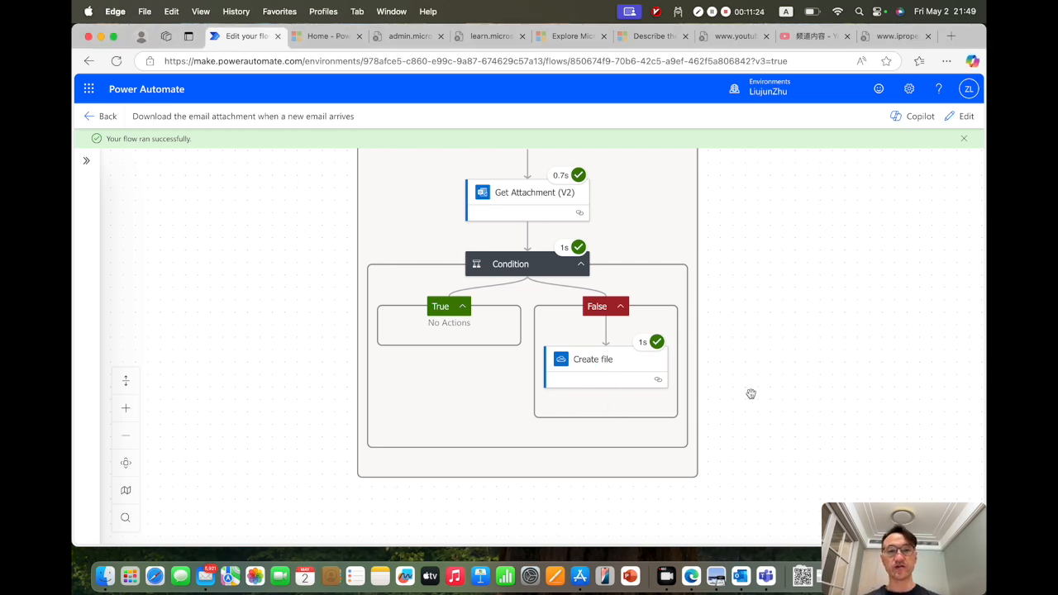
click(964, 116)
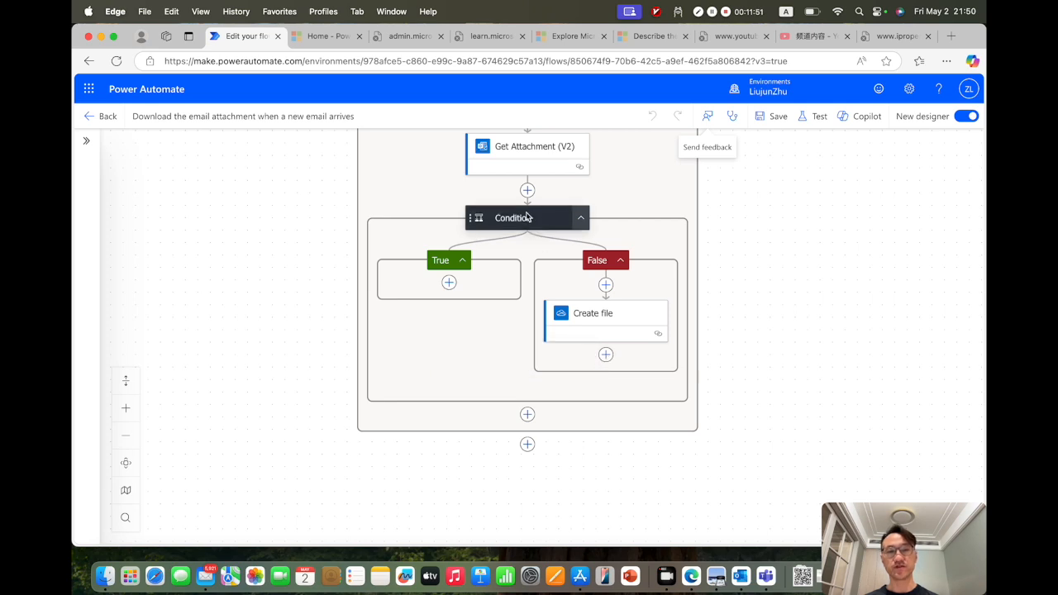
click(606, 355)
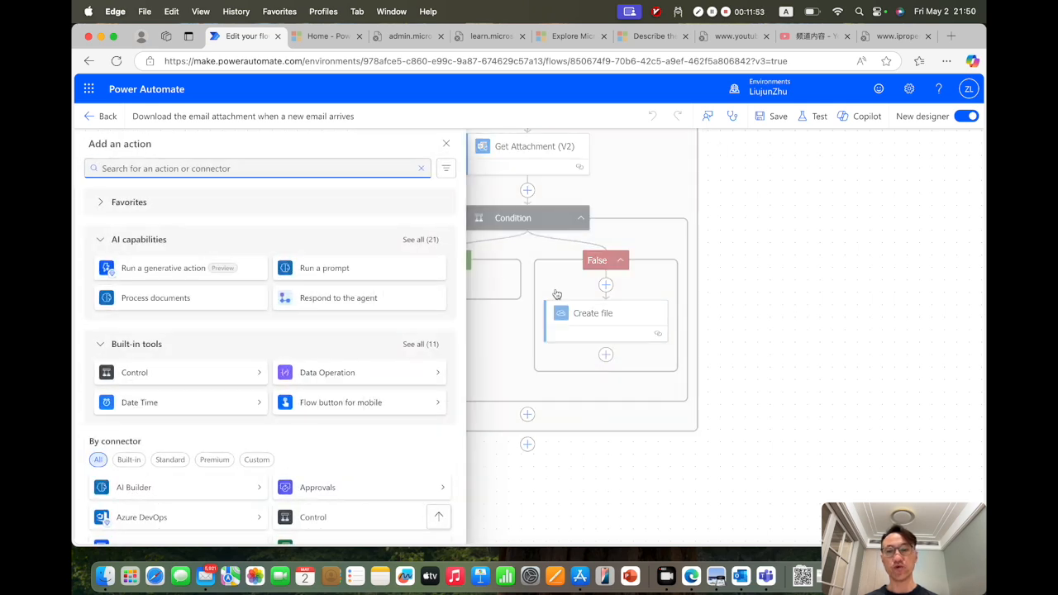
Insert Condition 1 after Create file, testing that the dynamic Name ends with '.zip'.
click(160, 381)
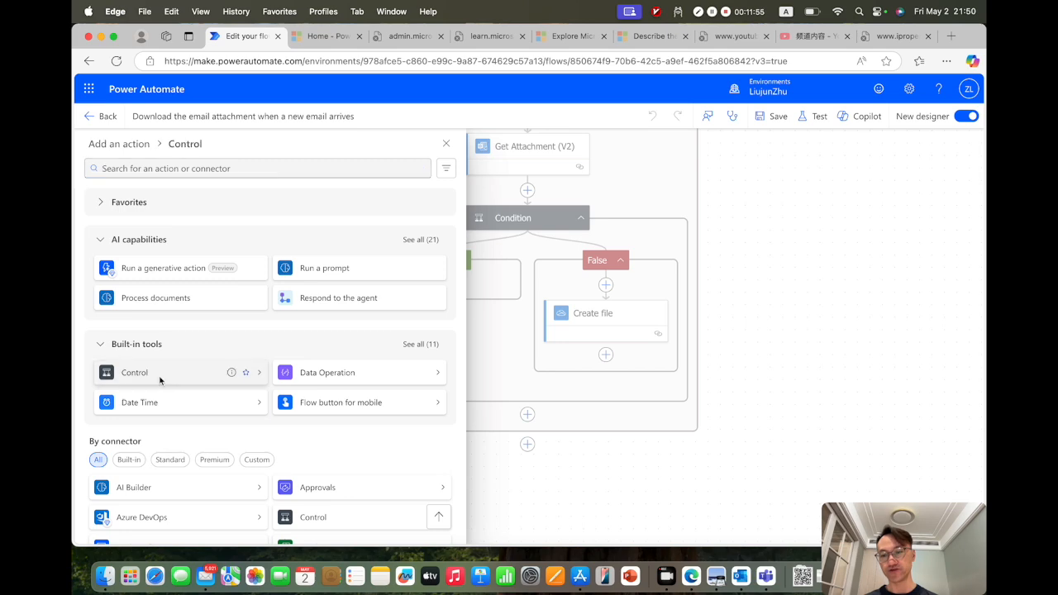
click(181, 205)
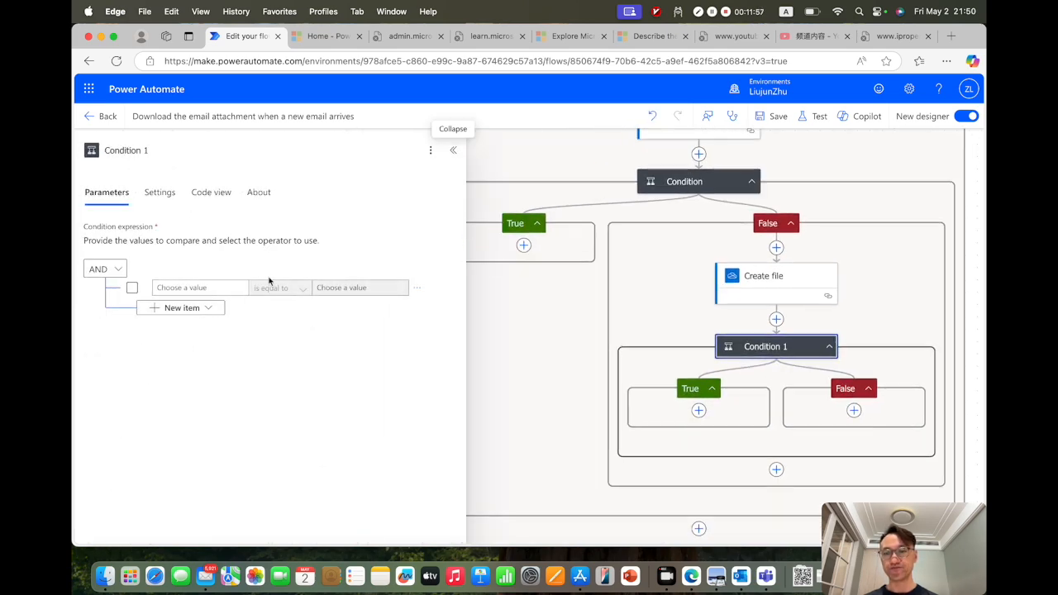
click(202, 288)
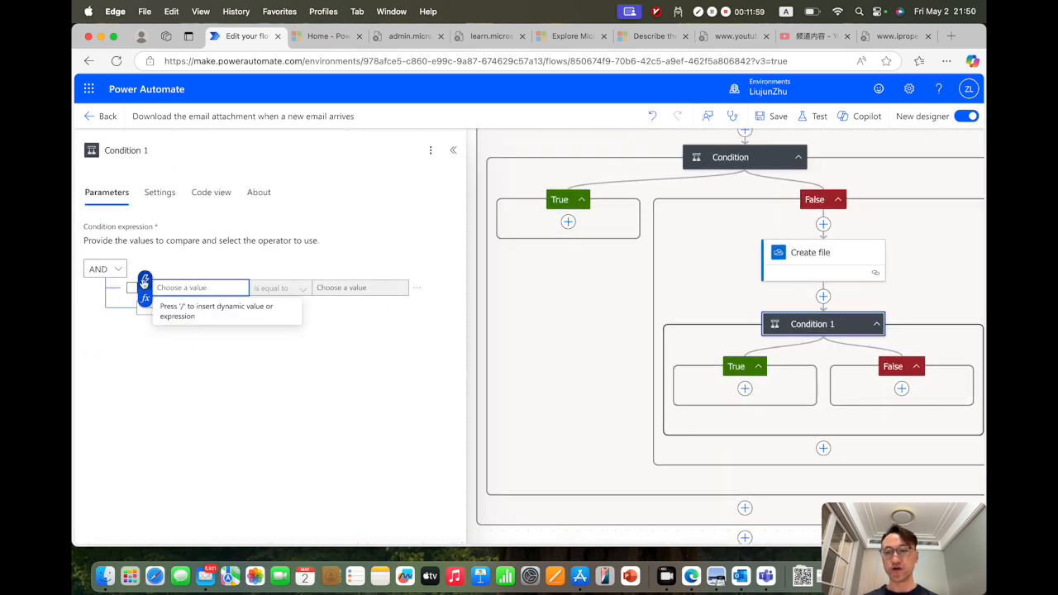
click(145, 282)
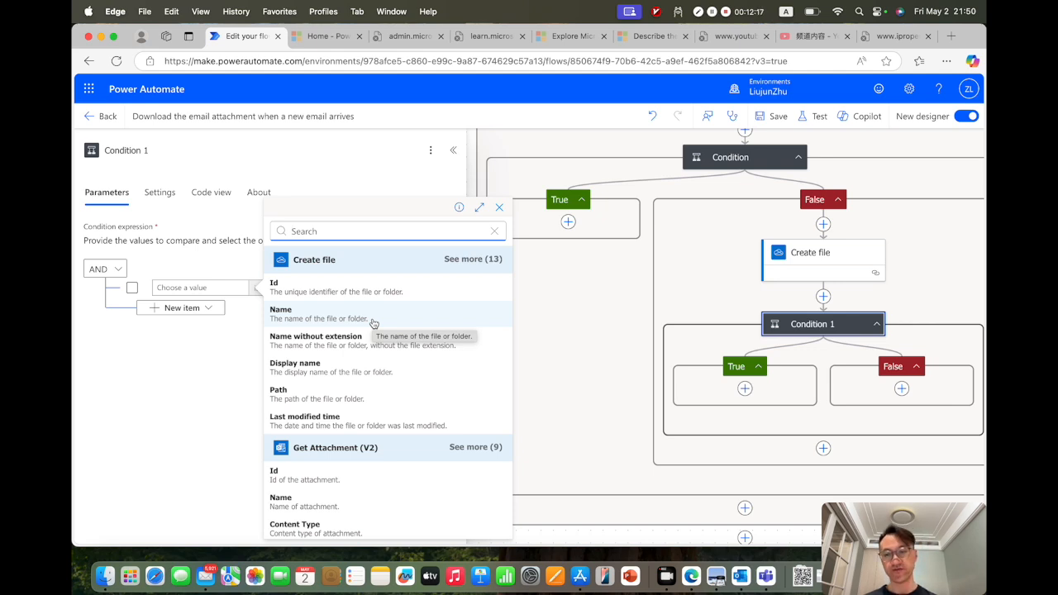
click(318, 319)
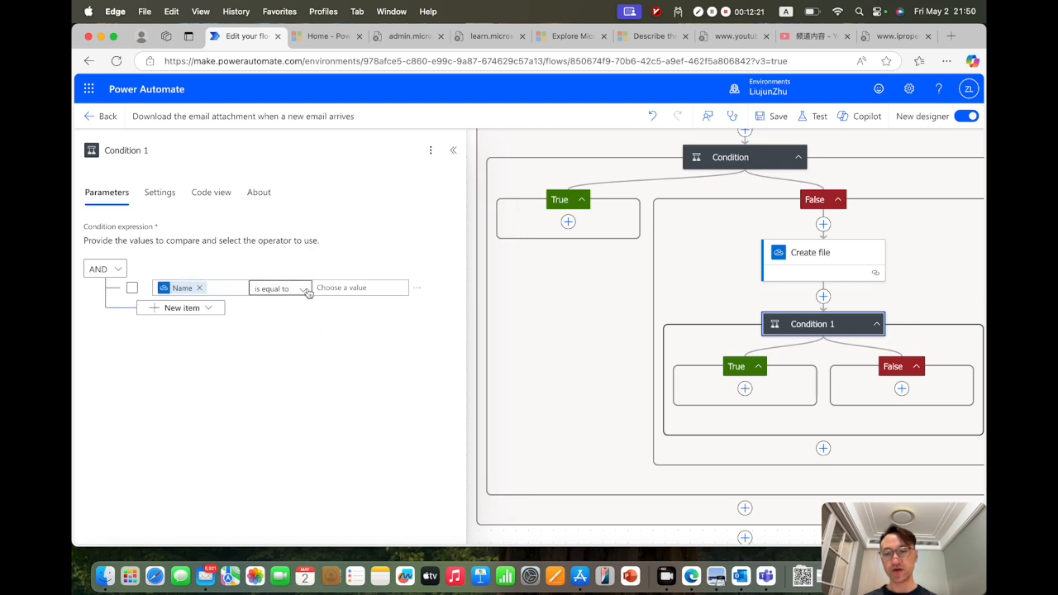
click(304, 294)
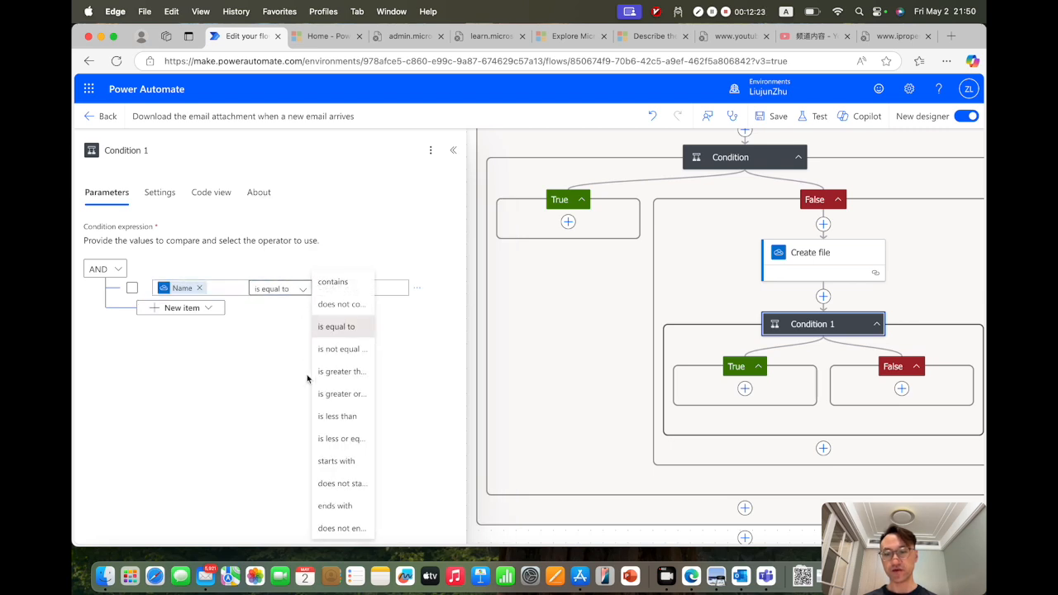
click(344, 507)
click(357, 288)
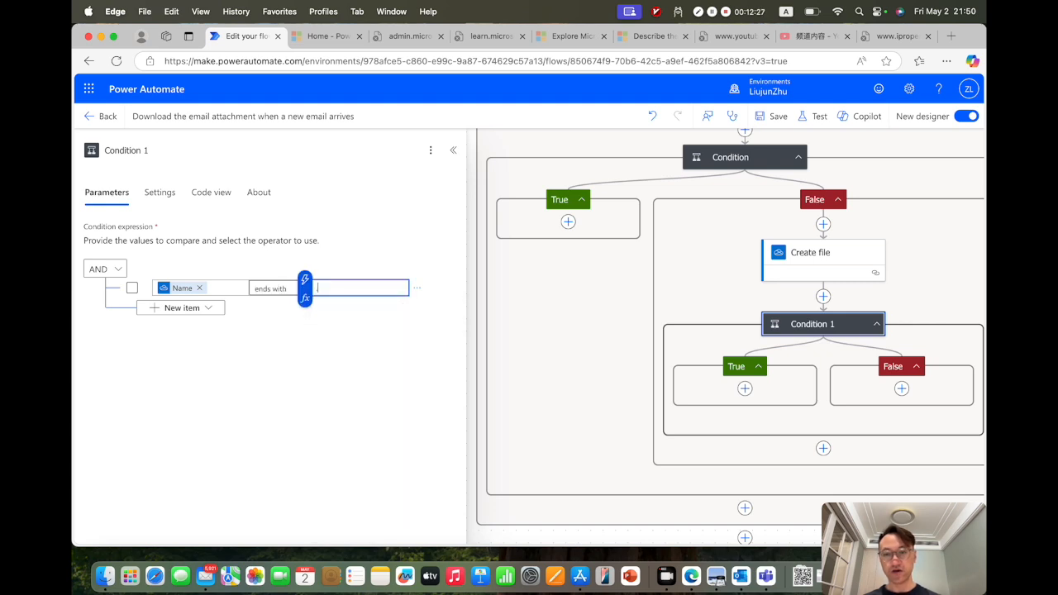
text(.zip)
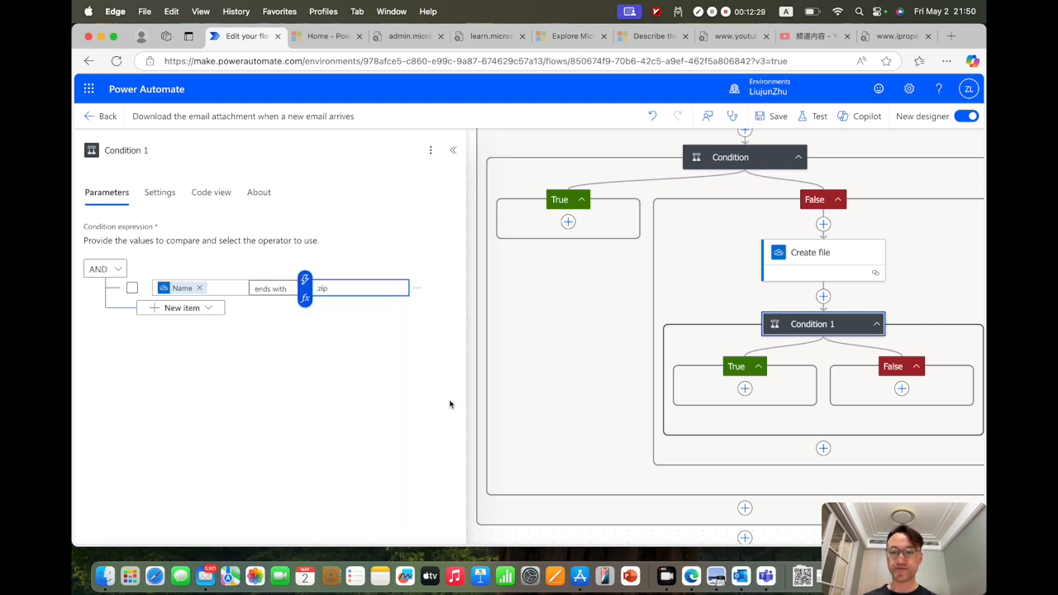
click(382, 398)
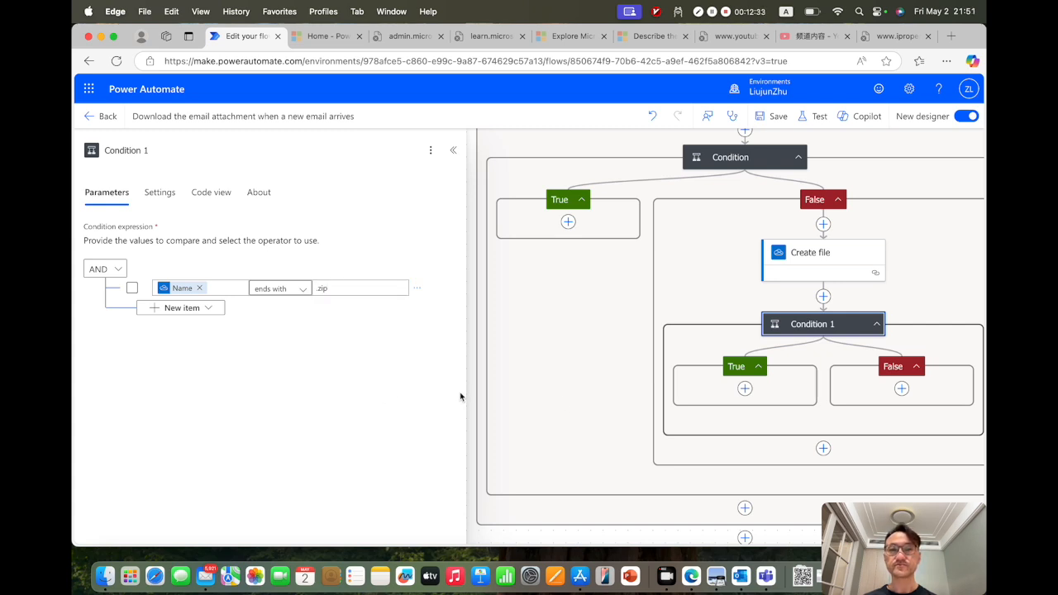
click(454, 152)
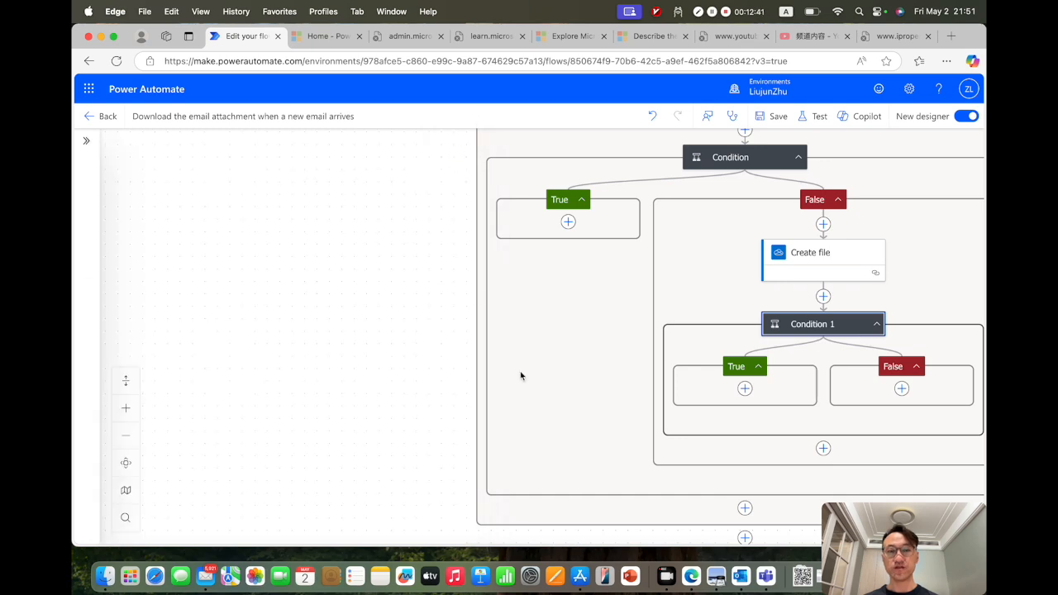
Browse the action list for Condition 1's True branch, then dismiss it without adding anything.
click(745, 390)
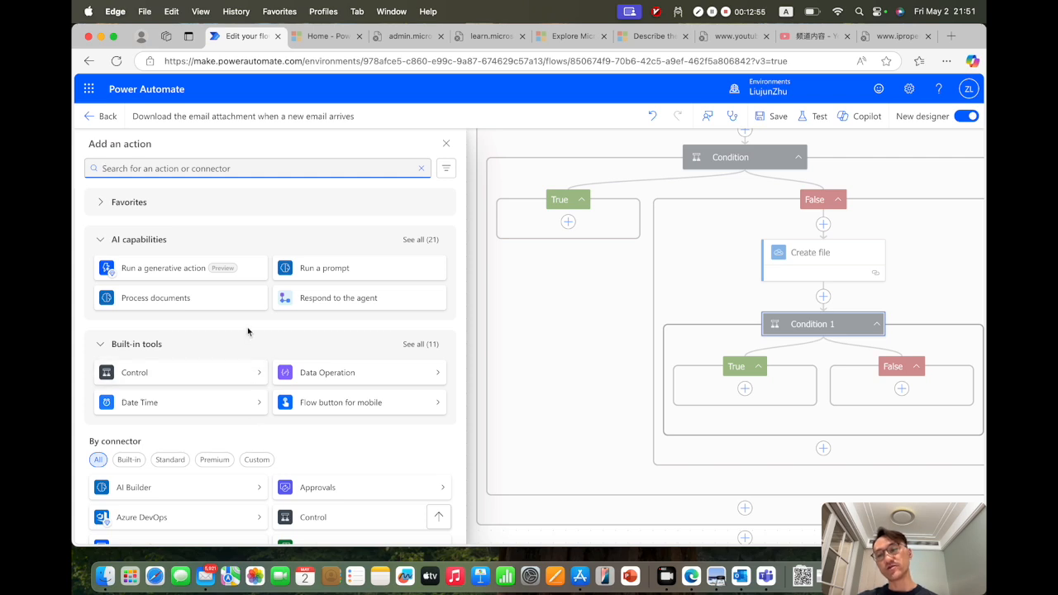
scroll(248, 331, down, 2)
scroll(248, 331, down, 3)
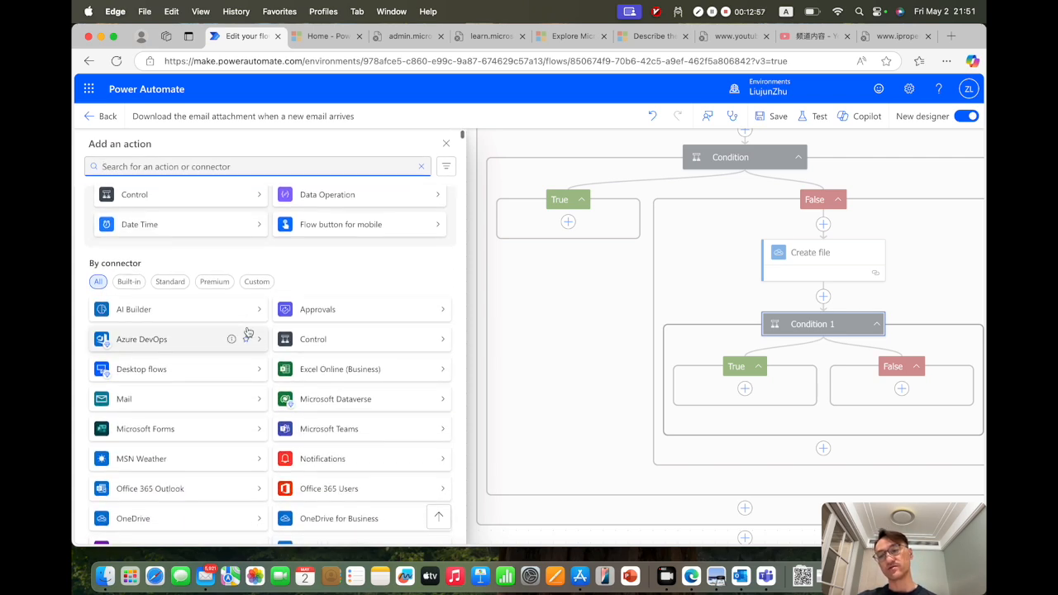
scroll(247, 332, up, 4)
scroll(248, 331, up, 1)
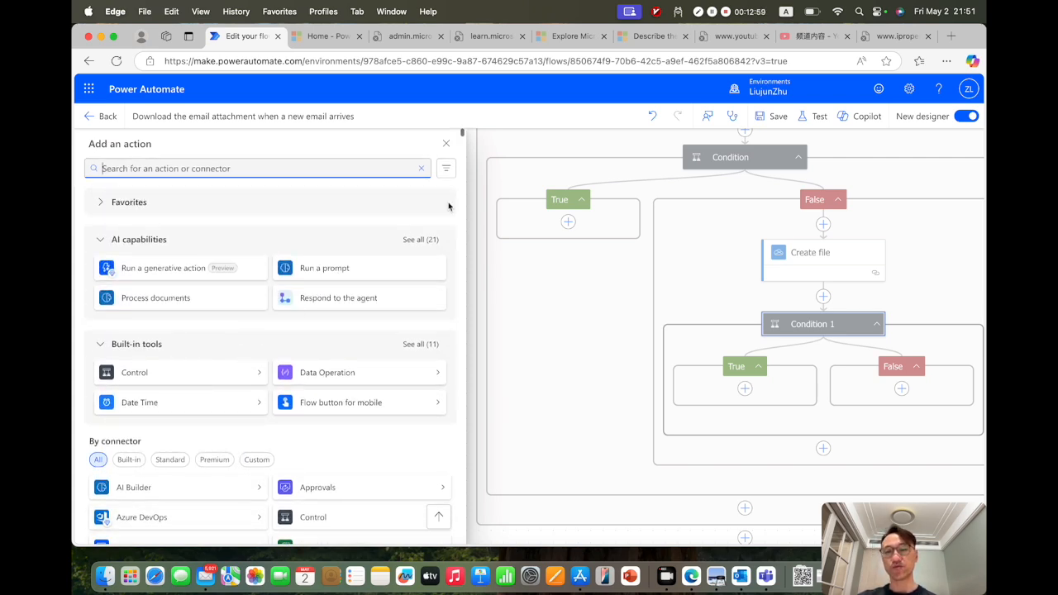
click(447, 146)
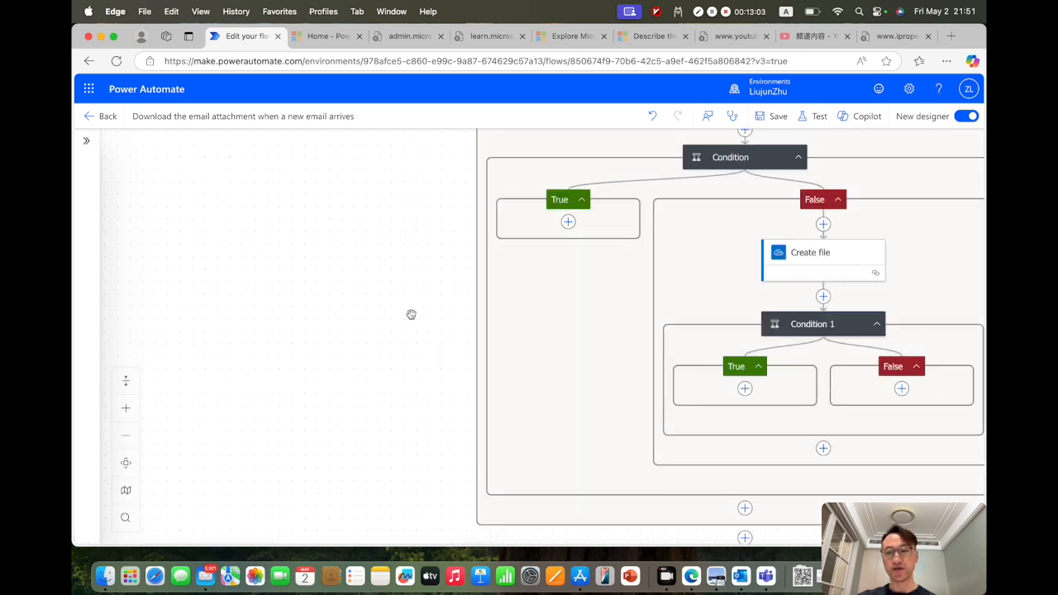
Zoom out to show the whole For each 1 loop and open Copilot.
click(126, 444)
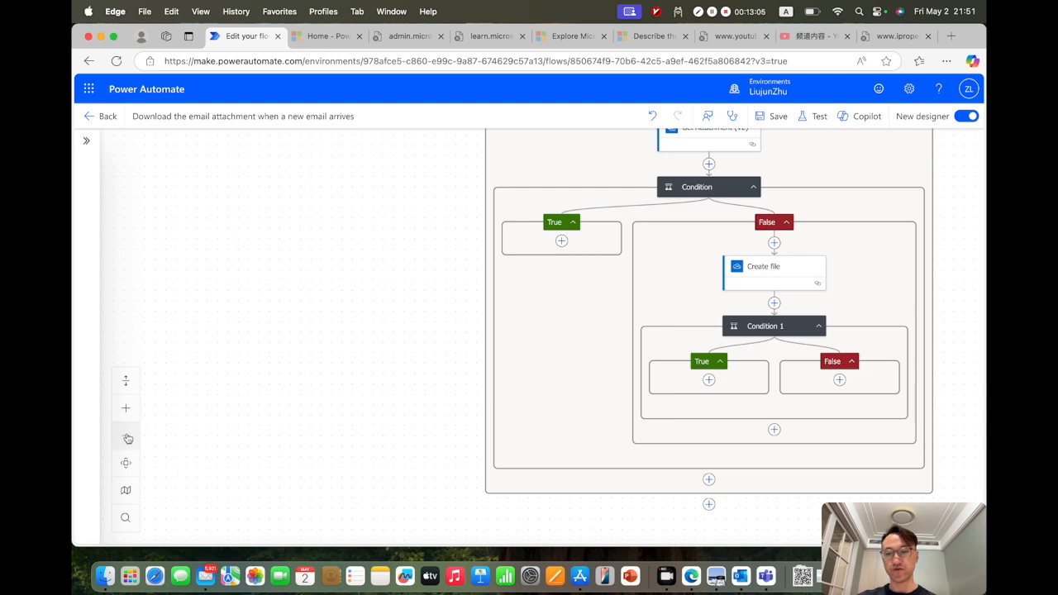
click(126, 438)
drag(327, 273, 146, 298)
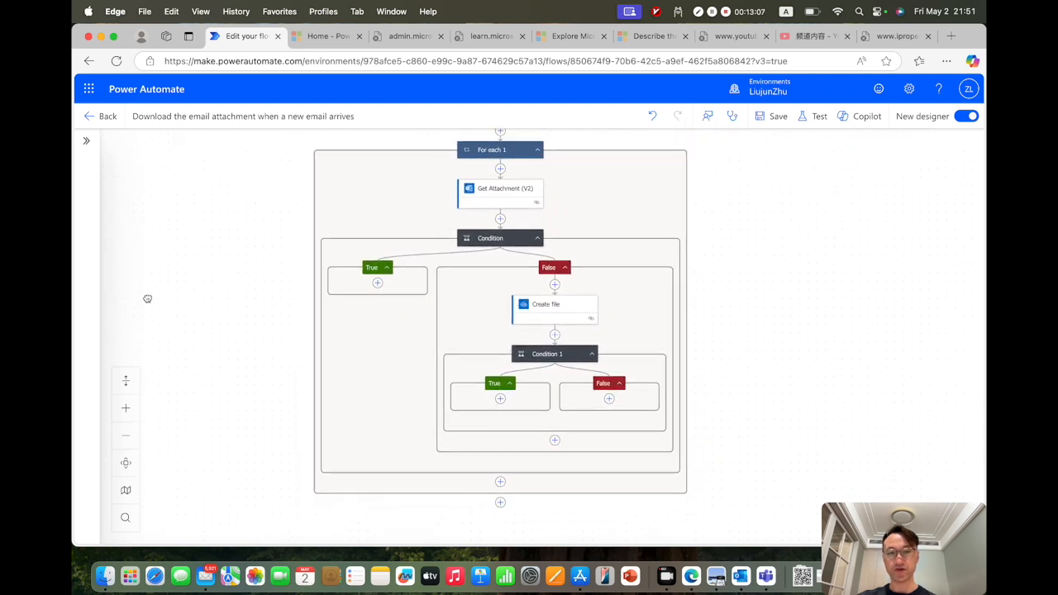
click(860, 121)
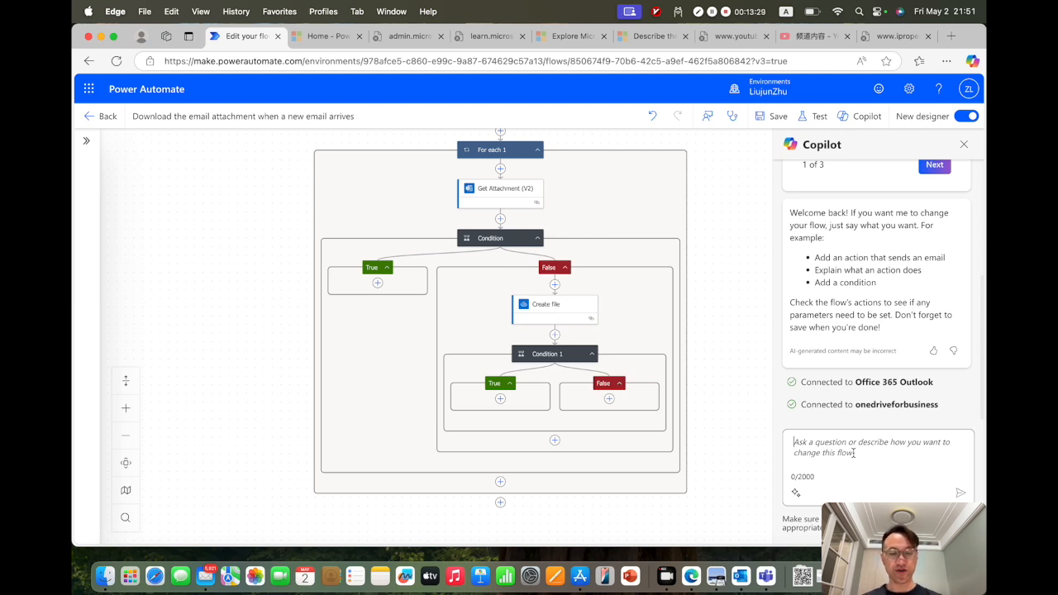
Ask Copilot 'how to extract a zip file?' and start adding an action under Condition 1's True branch.
click(854, 453)
text(ho)
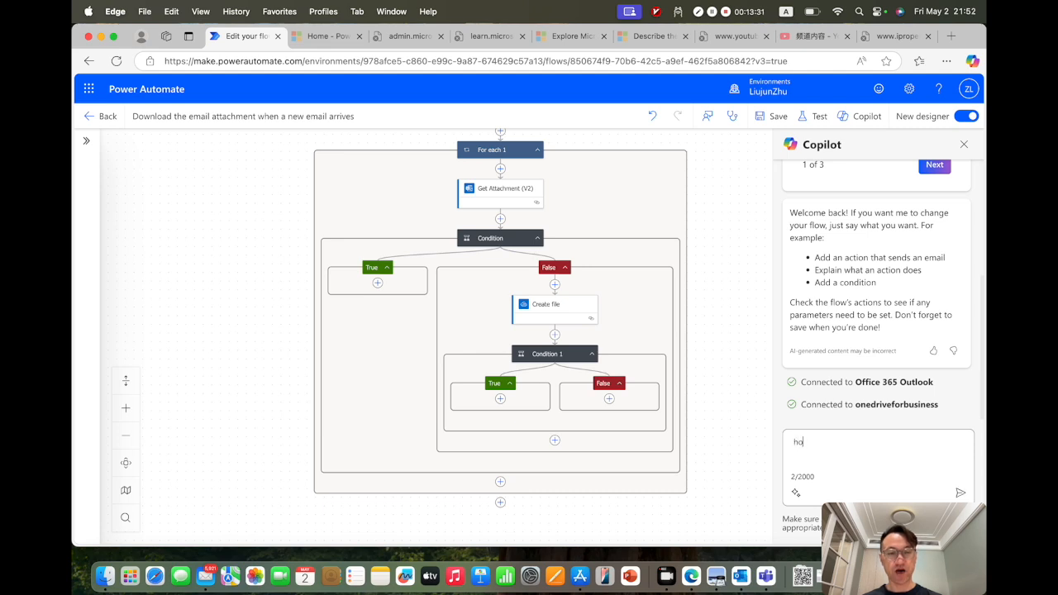
text(w to extract)
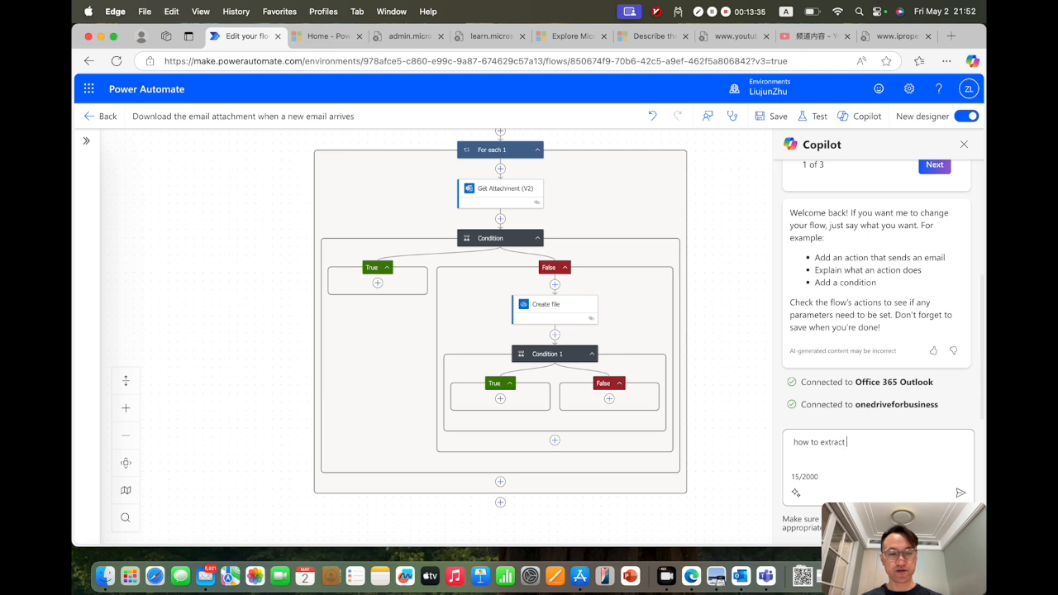
text( a zip file?)
key(Return)
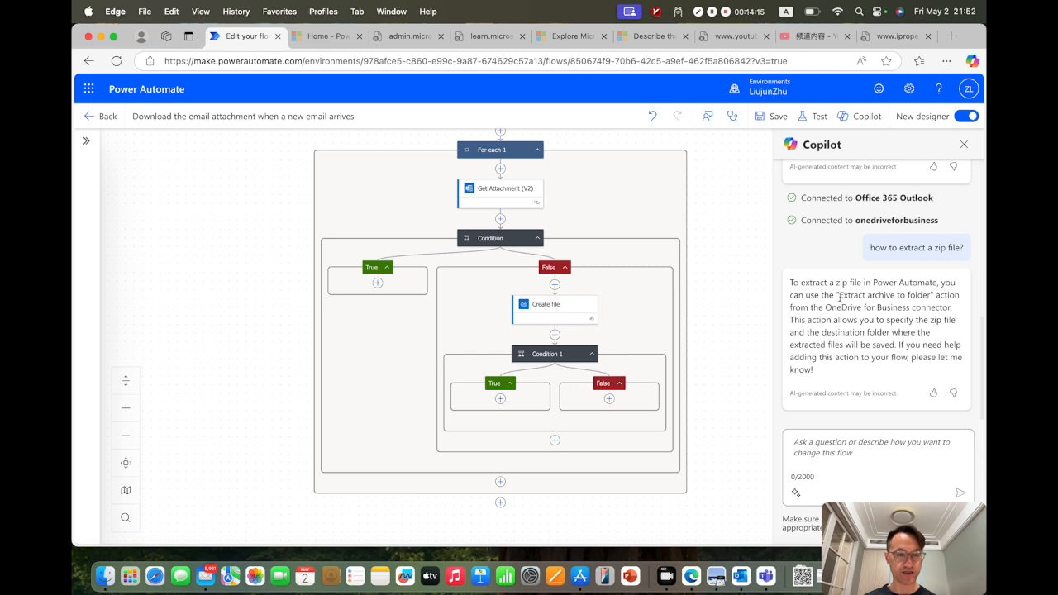
click(500, 399)
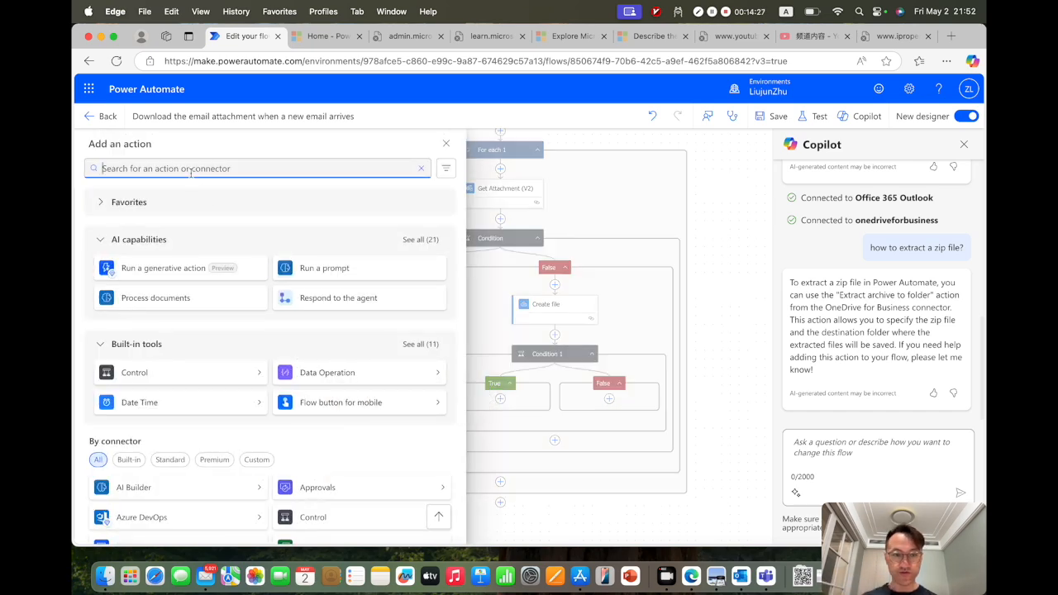
Search 'onedrive' and add OneDrive for Business's Extract archive to folder action to the True branch.
text(ext)
key(BackSpace)
key(BackSpace)
key(BackSpace)
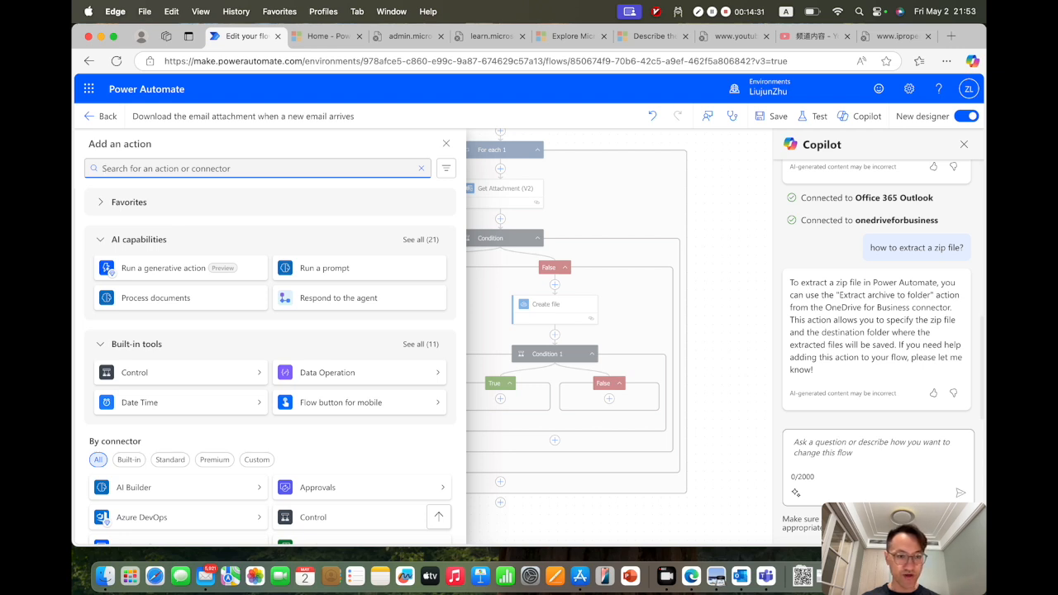
text(onedrive)
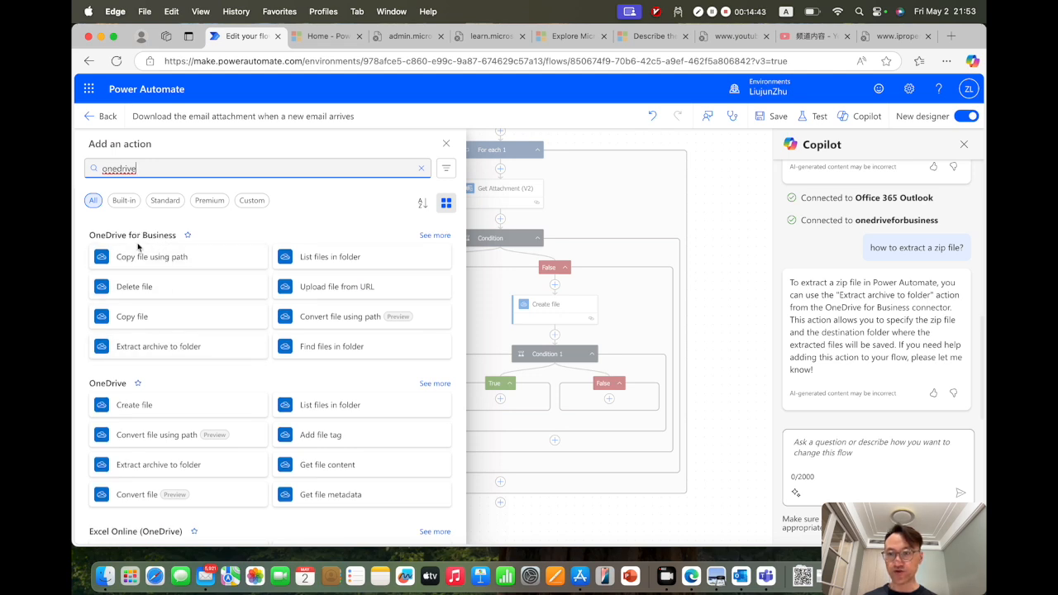
click(156, 347)
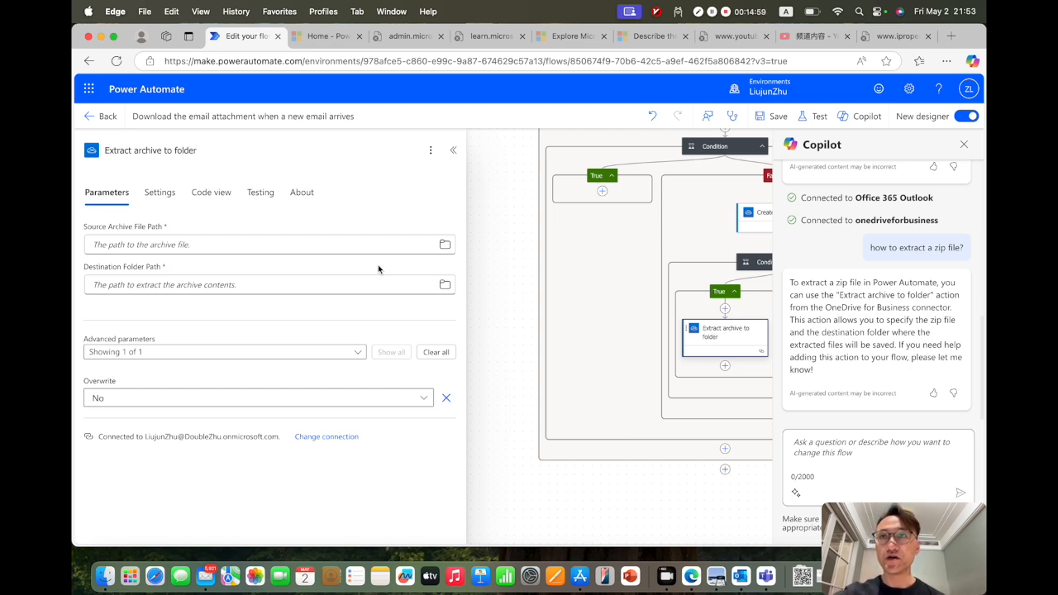
Set the Source archive path to /Attachment/ followed by the created file's Name.
click(204, 248)
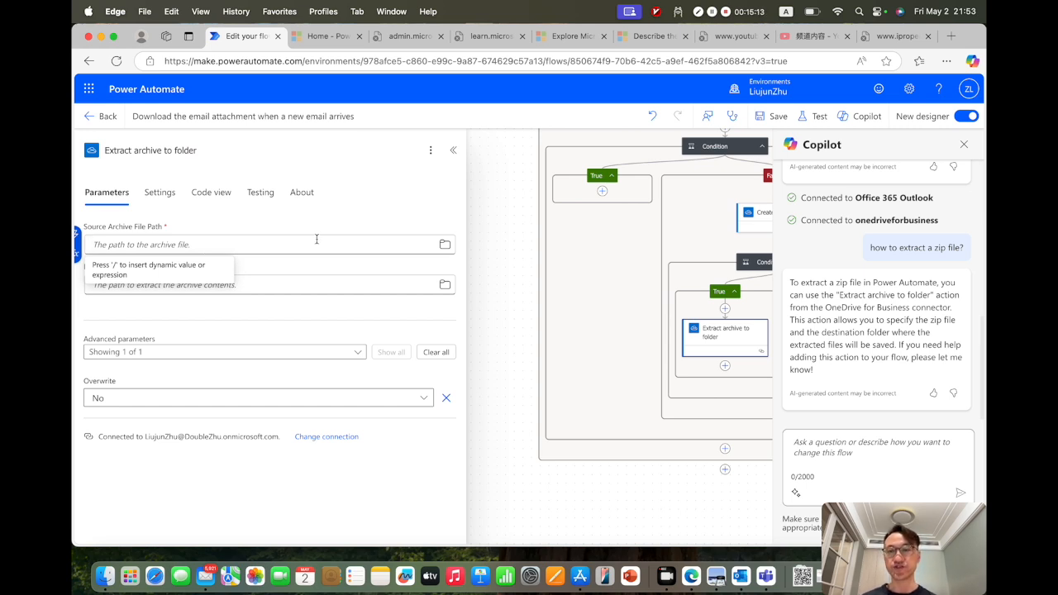
click(445, 247)
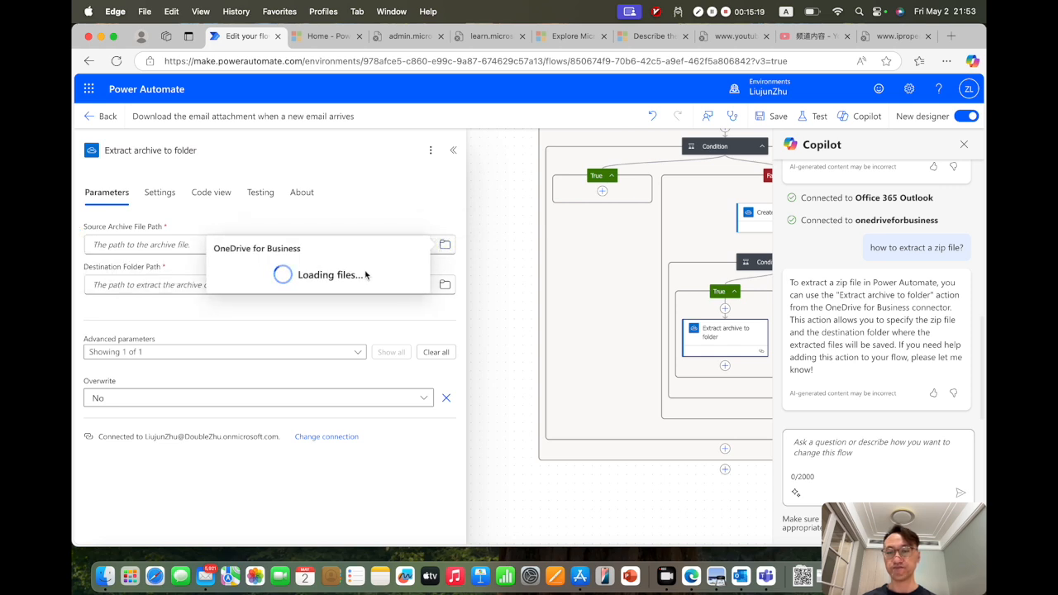
click(418, 271)
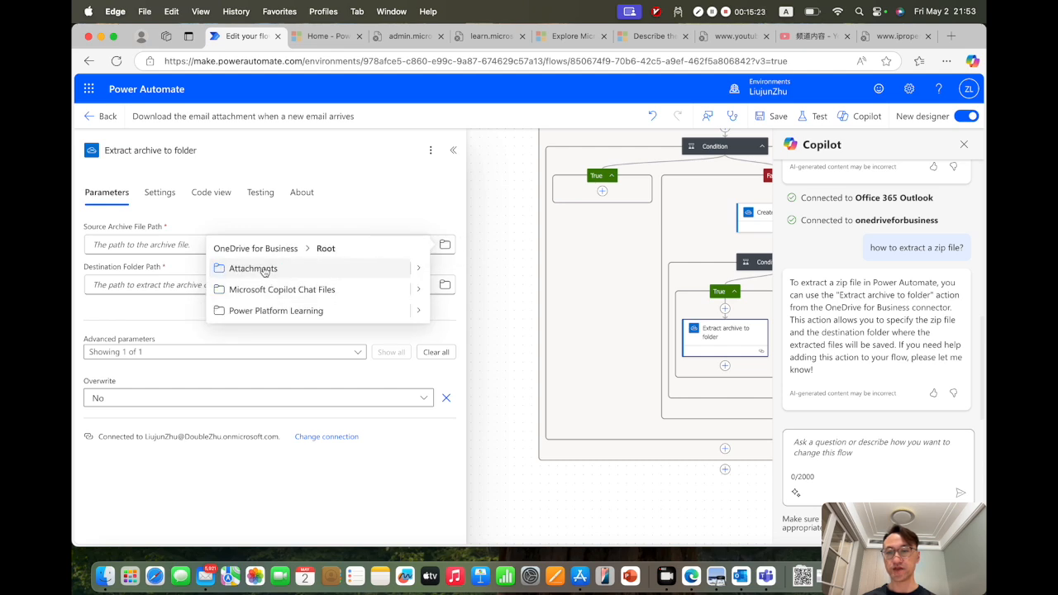
click(152, 246)
text(/)
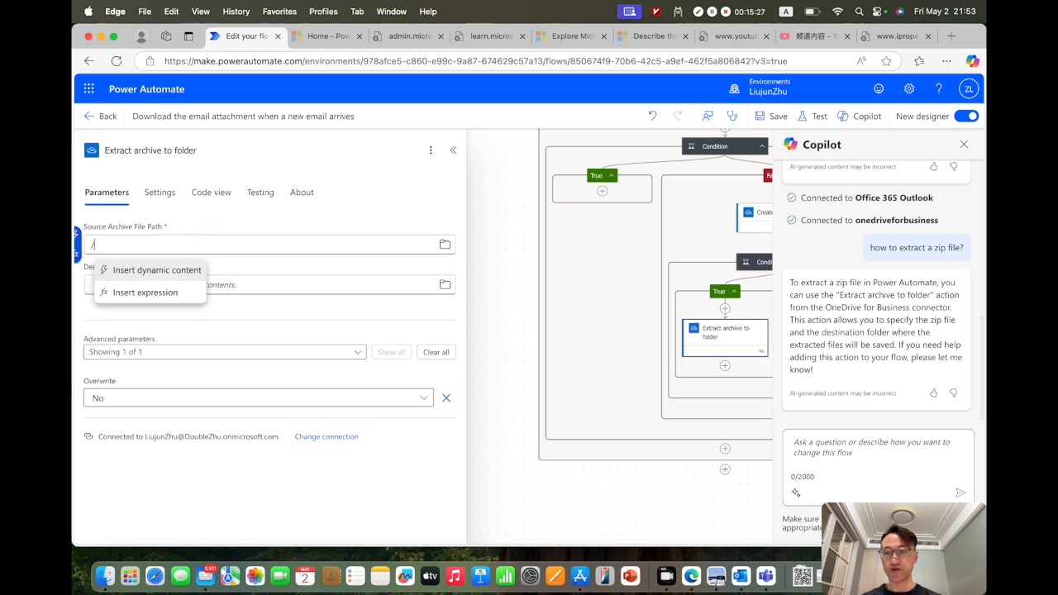
text(At)
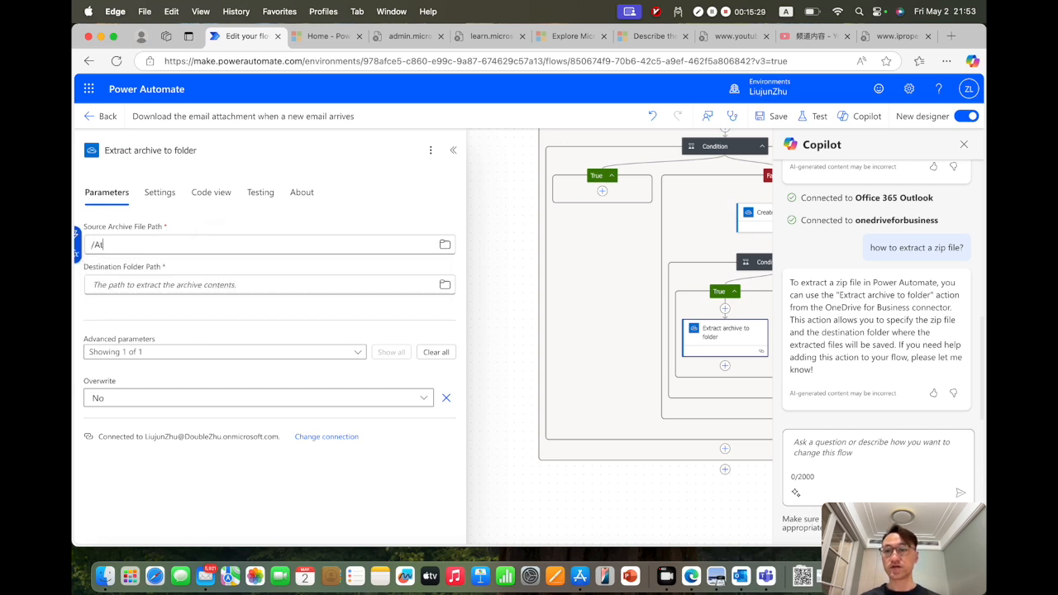
text(tachment/)
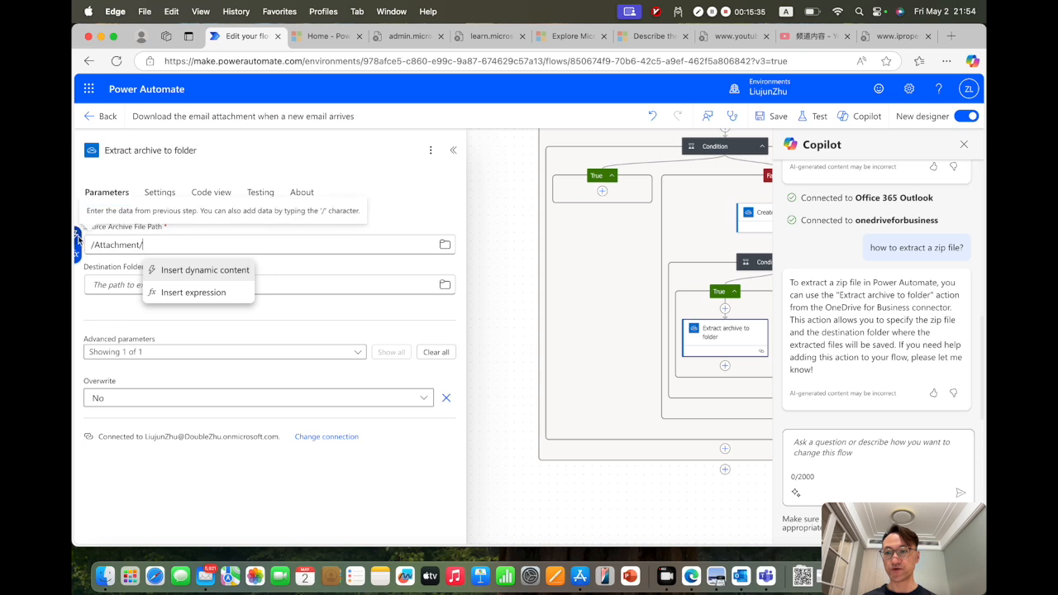
click(203, 270)
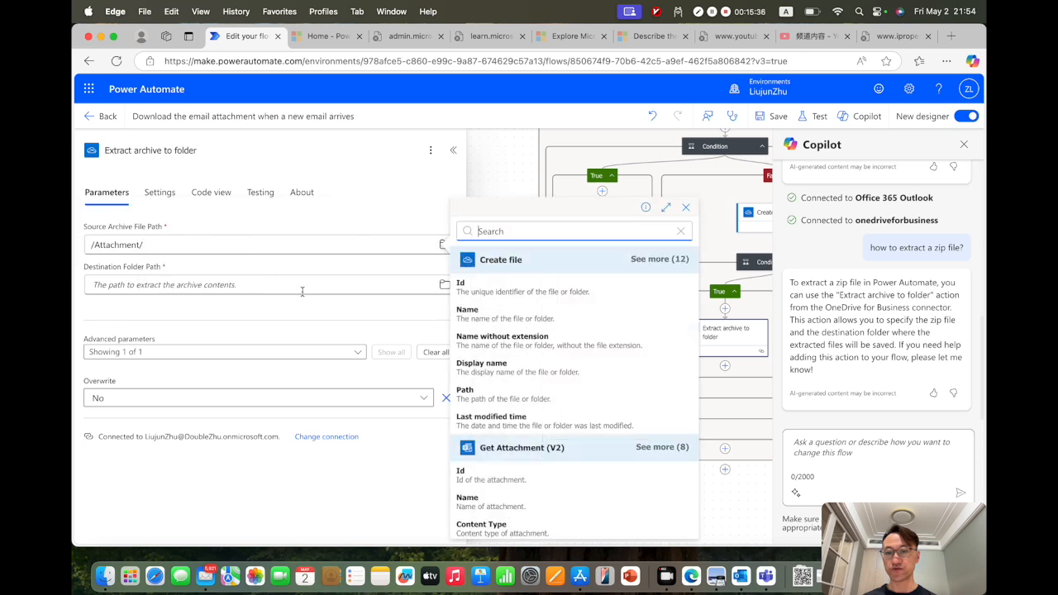
click(558, 321)
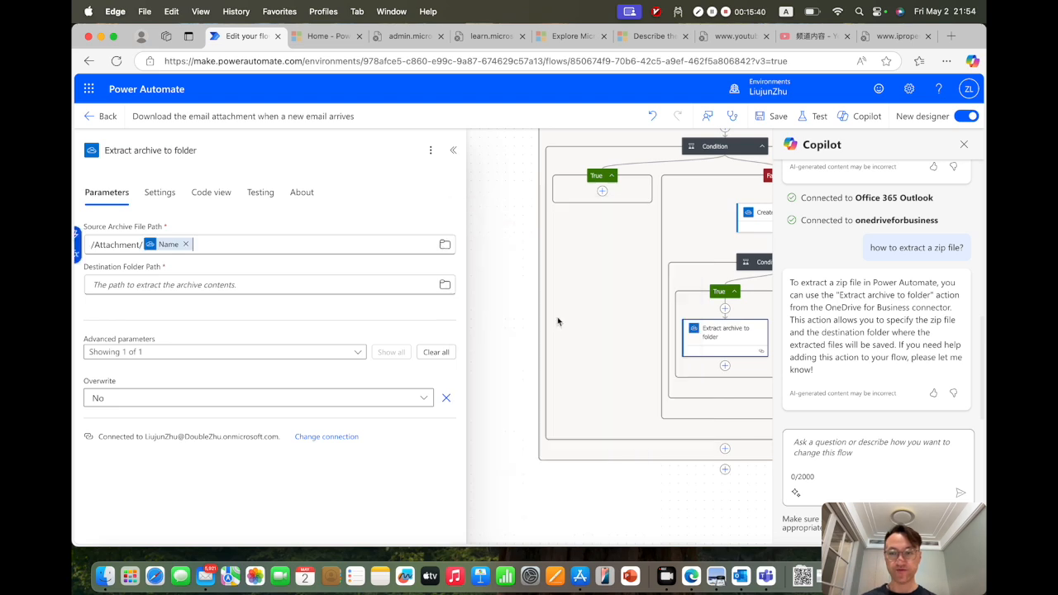
Choose the /Attachments folder as the Destination Folder Path from the OneDrive browser.
click(187, 285)
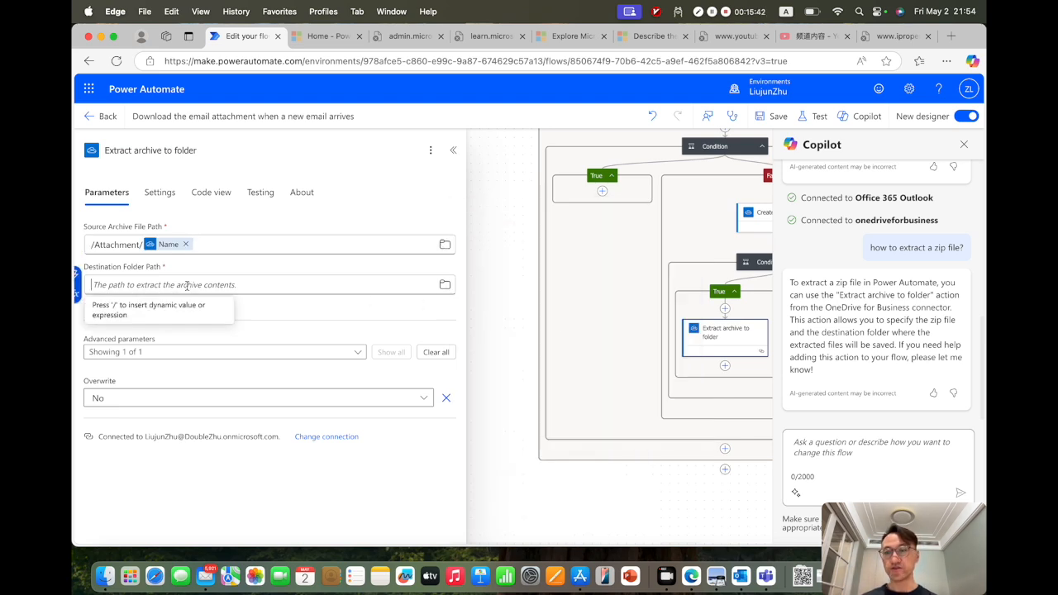
click(446, 286)
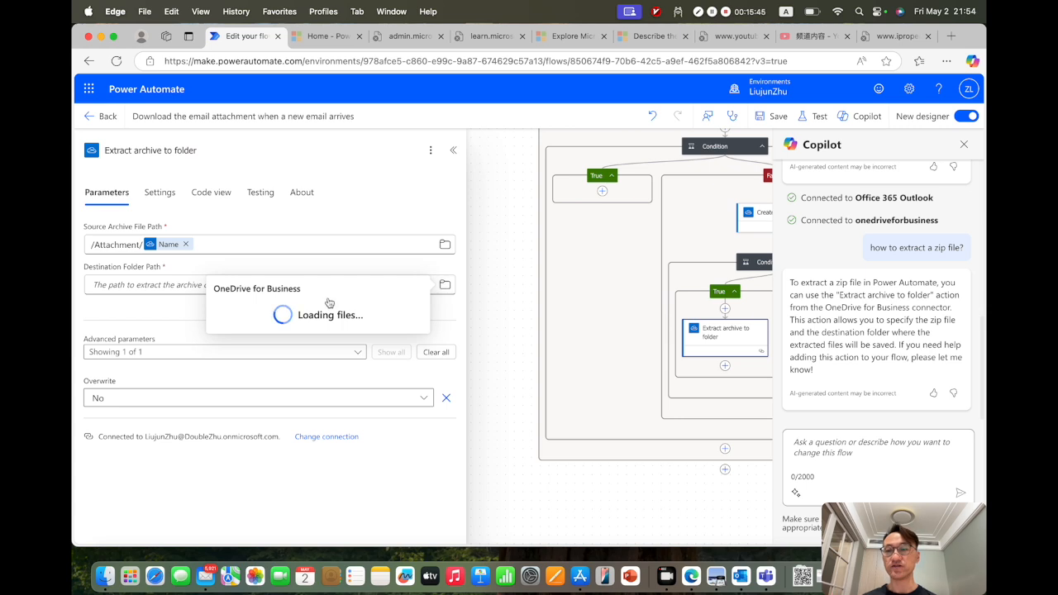
click(255, 310)
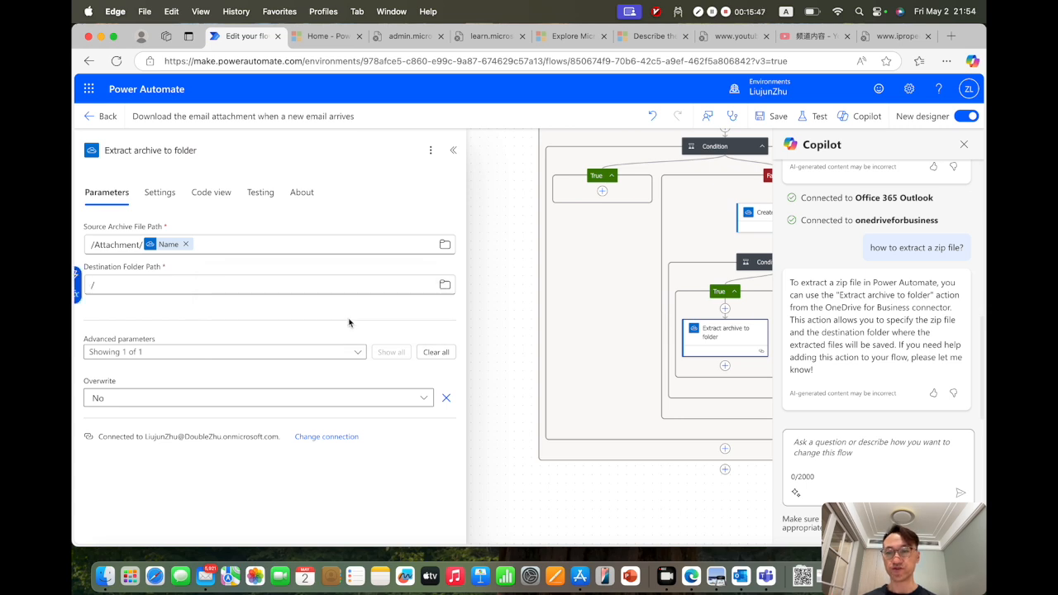
click(445, 286)
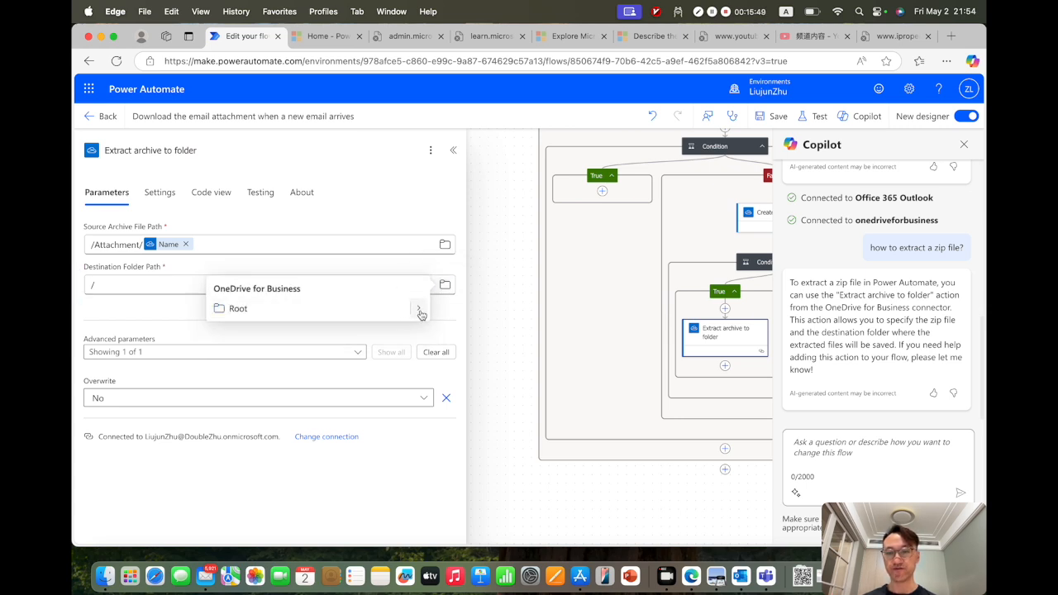
click(423, 312)
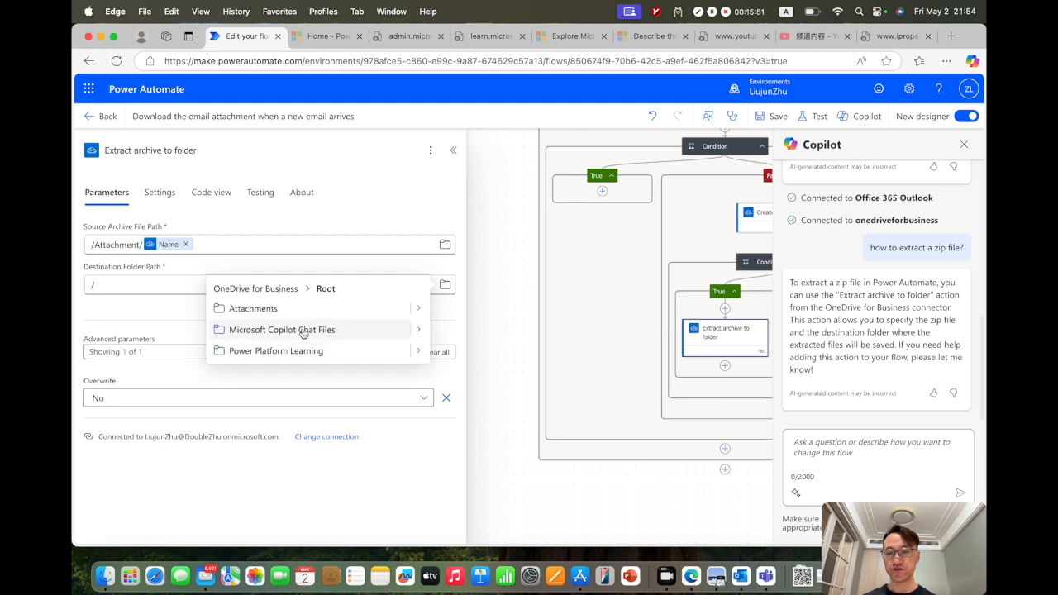
click(254, 308)
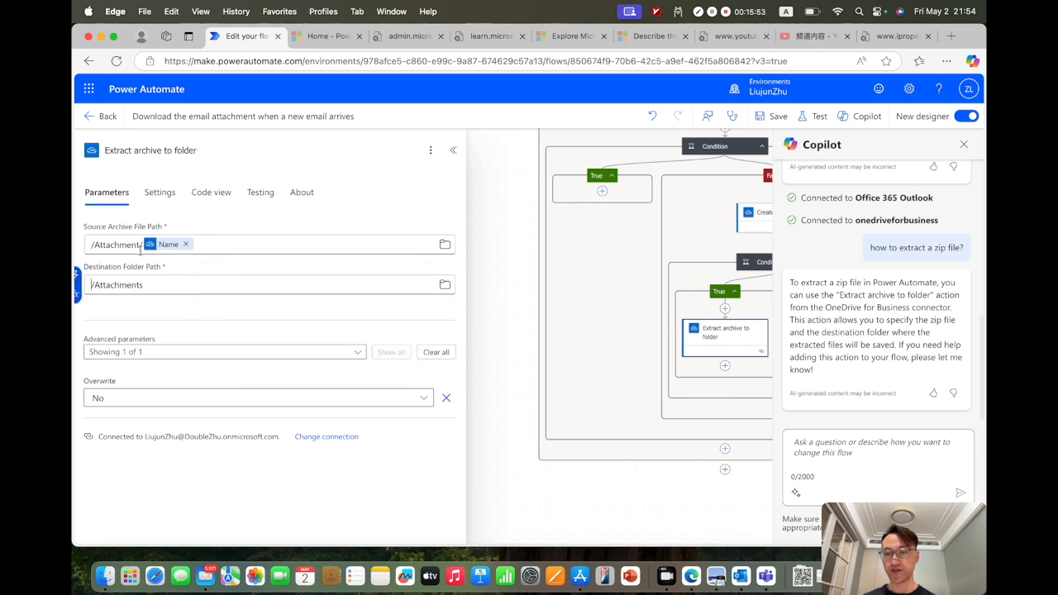
Correct the source path to /Attachments/, set Overwrite to Yes, and collapse the step.
click(139, 246)
text(s/)
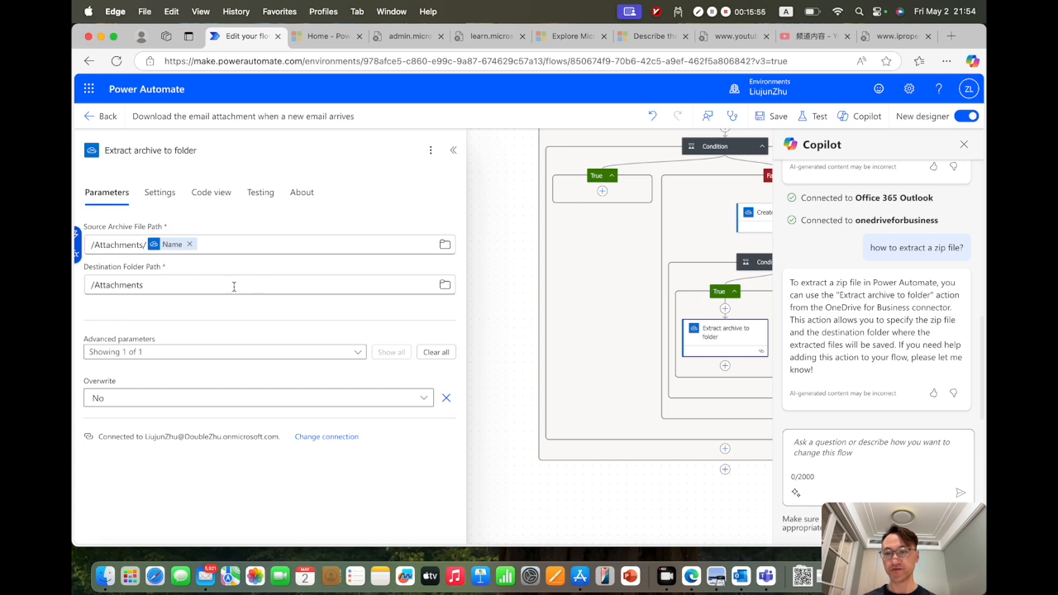
click(233, 284)
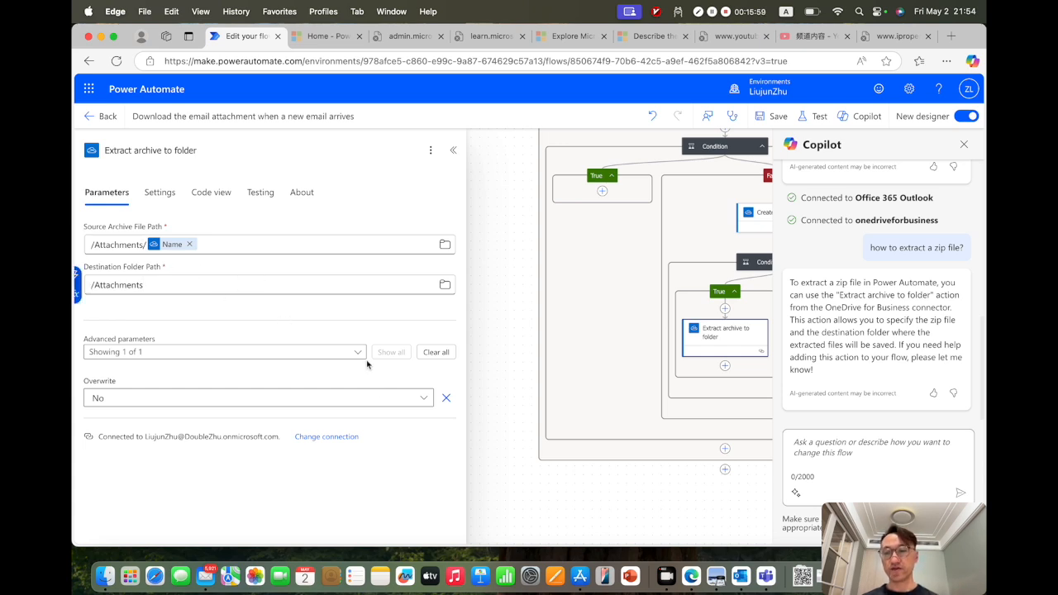
click(424, 401)
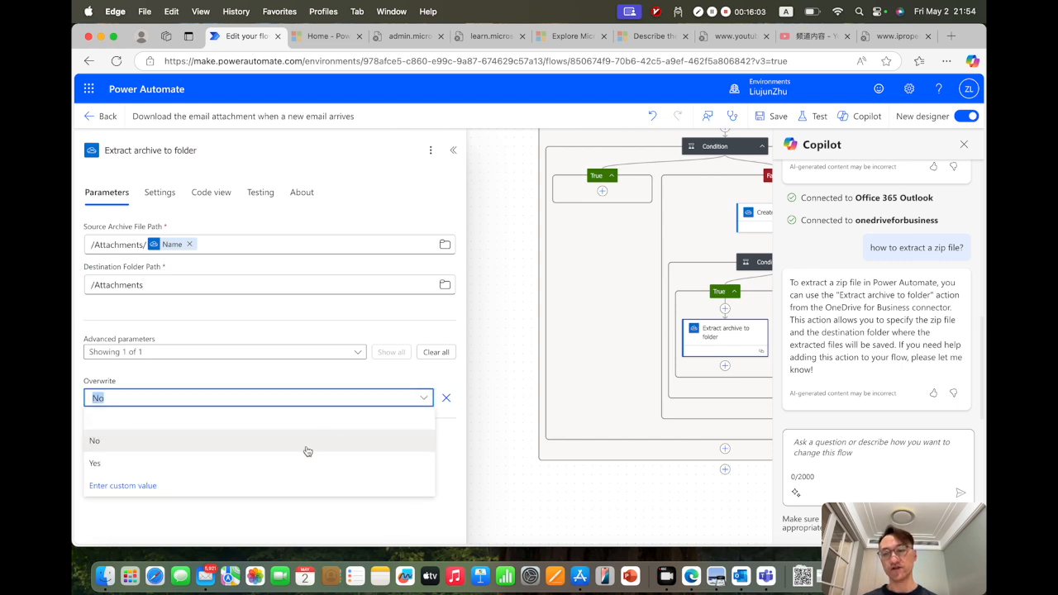
click(265, 469)
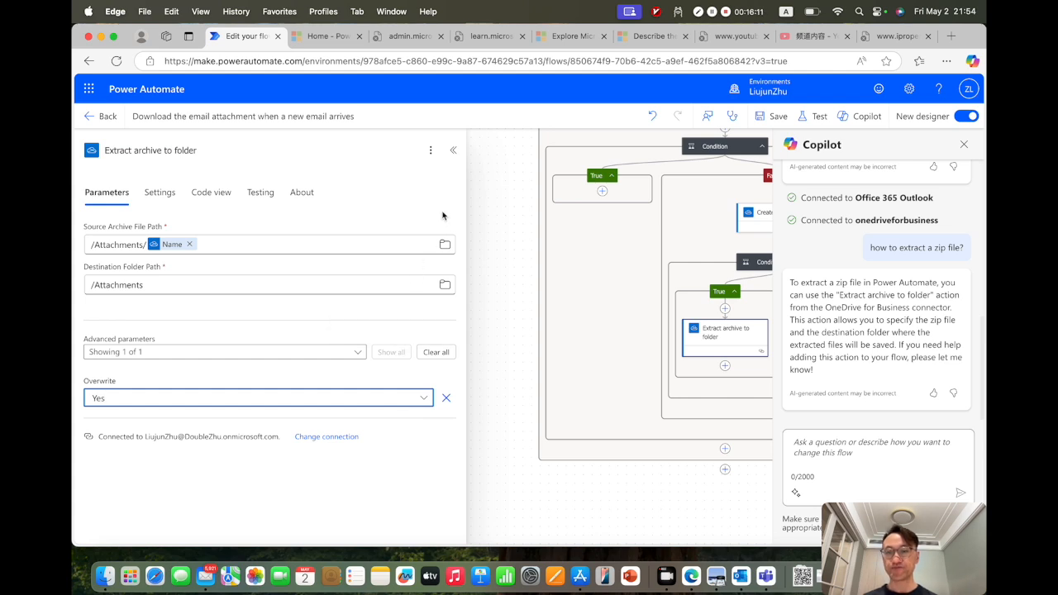
click(453, 155)
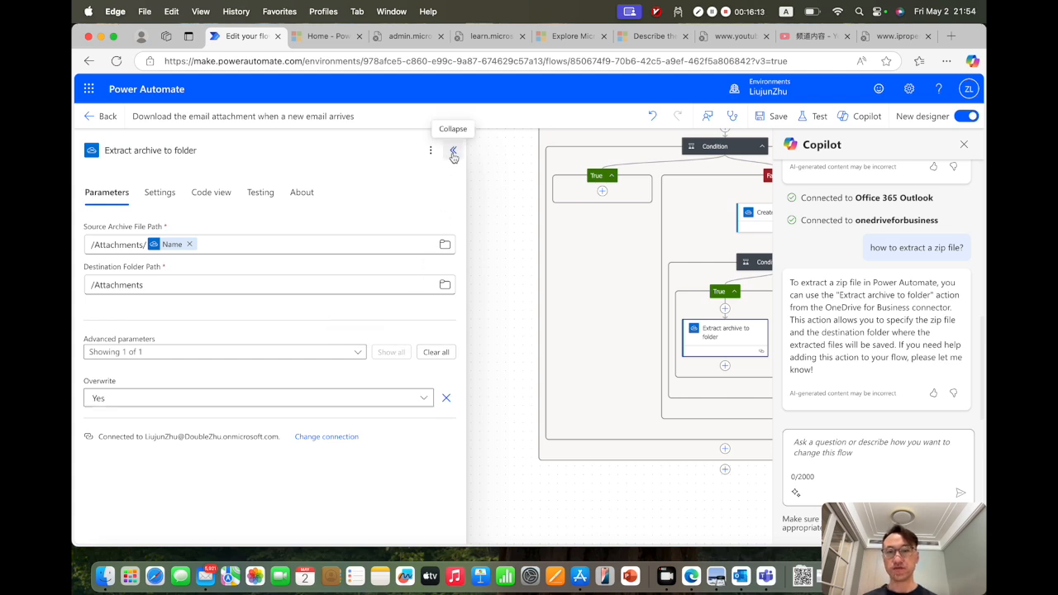
Close Copilot and save the flow.
click(964, 143)
drag(461, 220, 326, 270)
scroll(322, 273, down, 2)
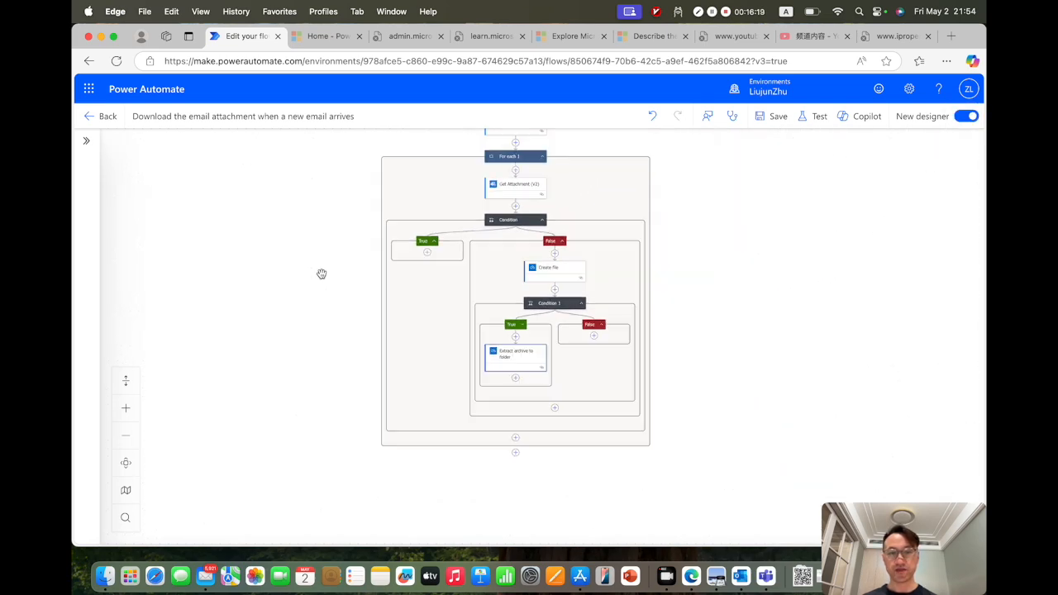
drag(326, 245, 325, 301)
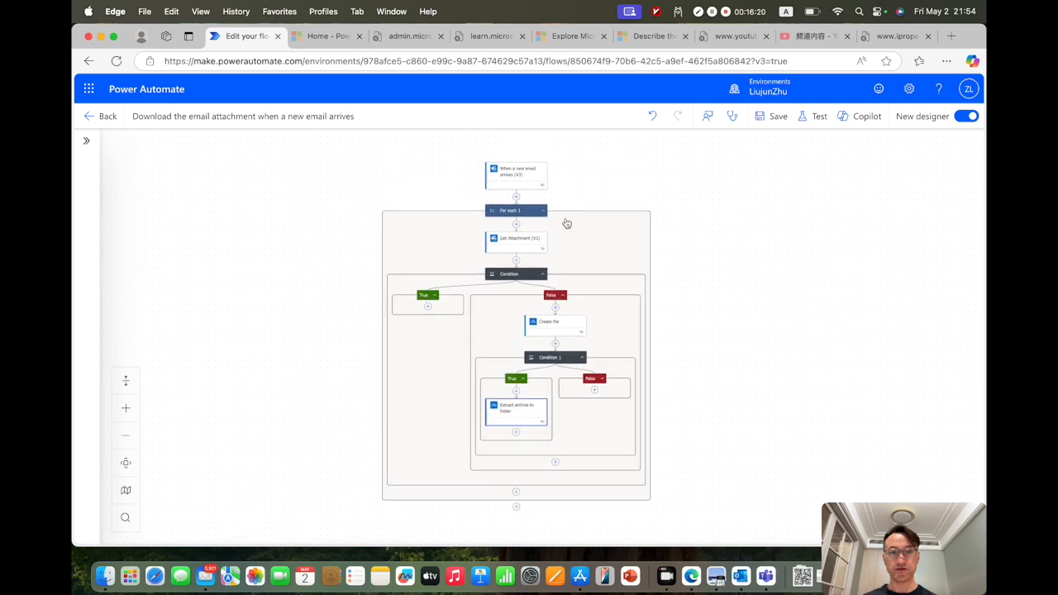
click(778, 122)
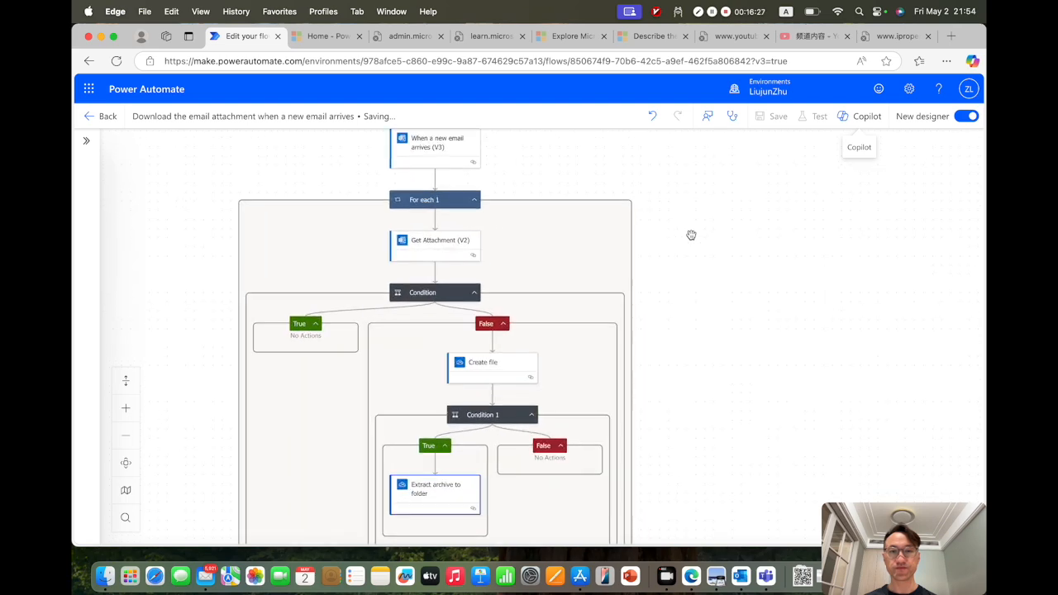
Start a manual test of the flow that waits for a new email.
drag(720, 239, 720, 268)
scroll(769, 231, down, 3)
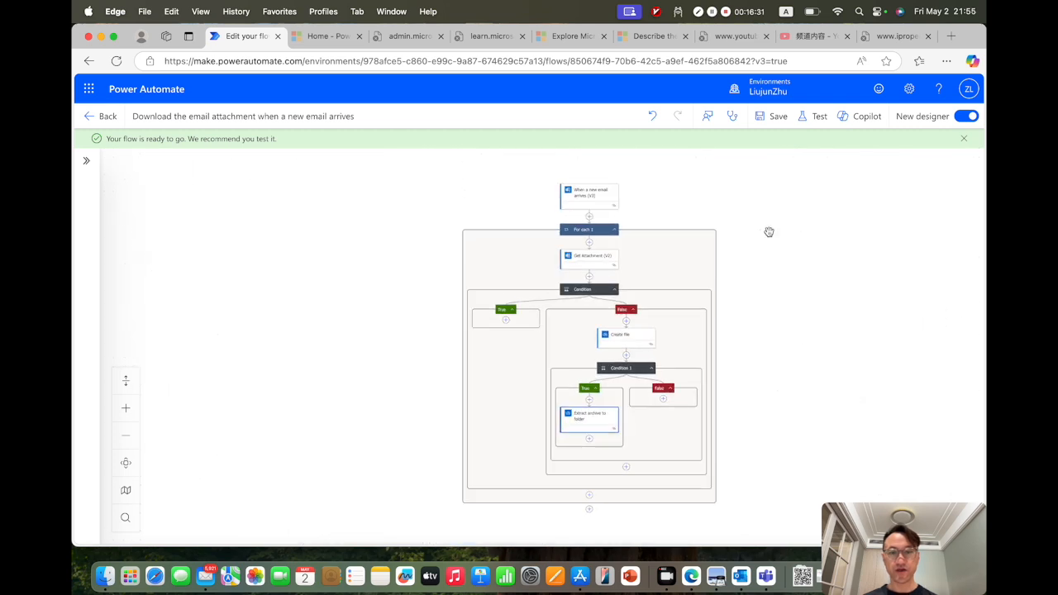
click(815, 117)
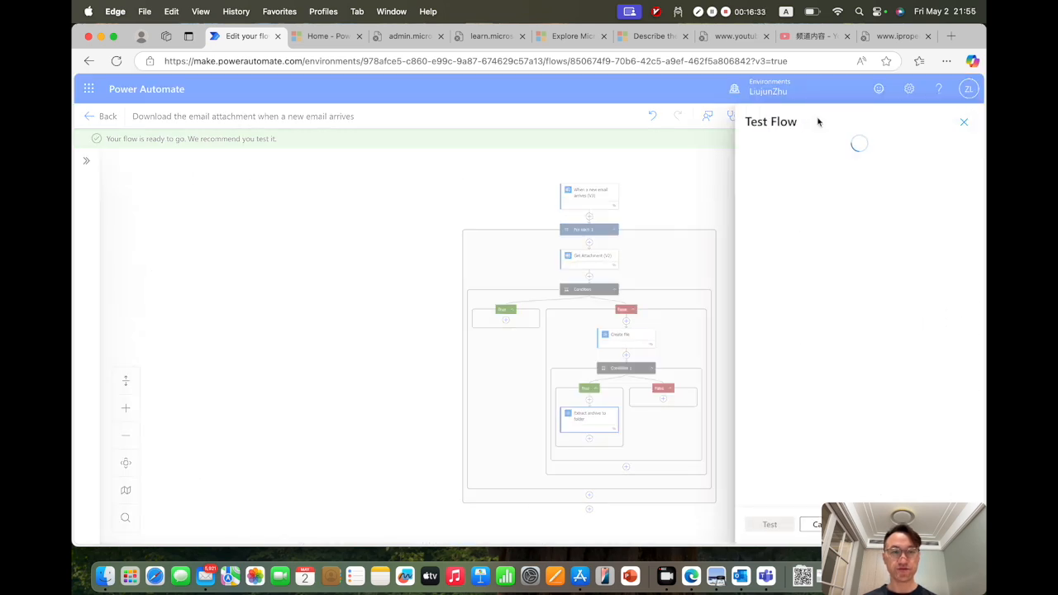
click(757, 152)
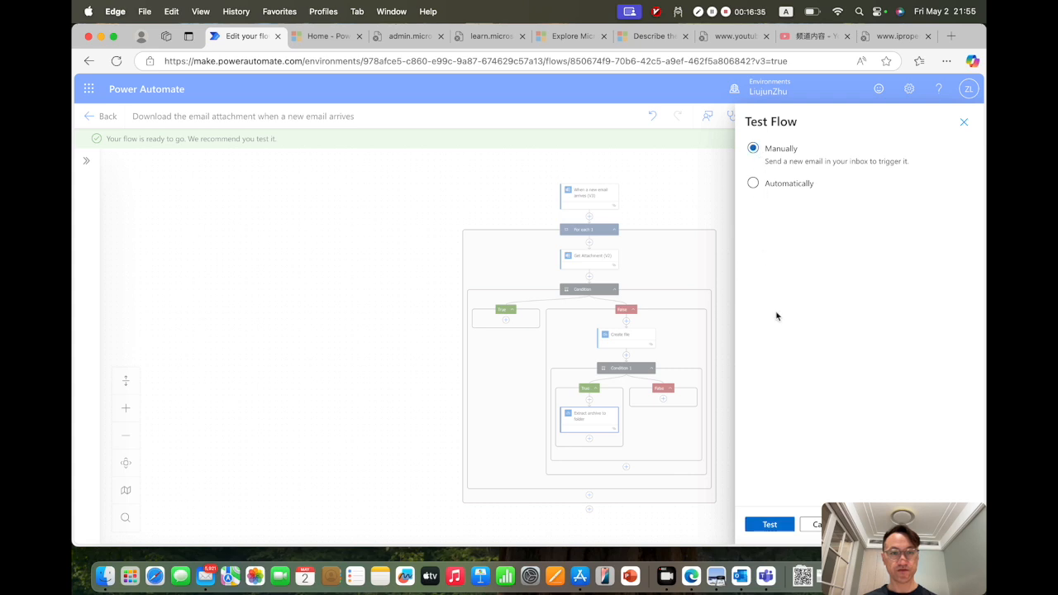
click(771, 528)
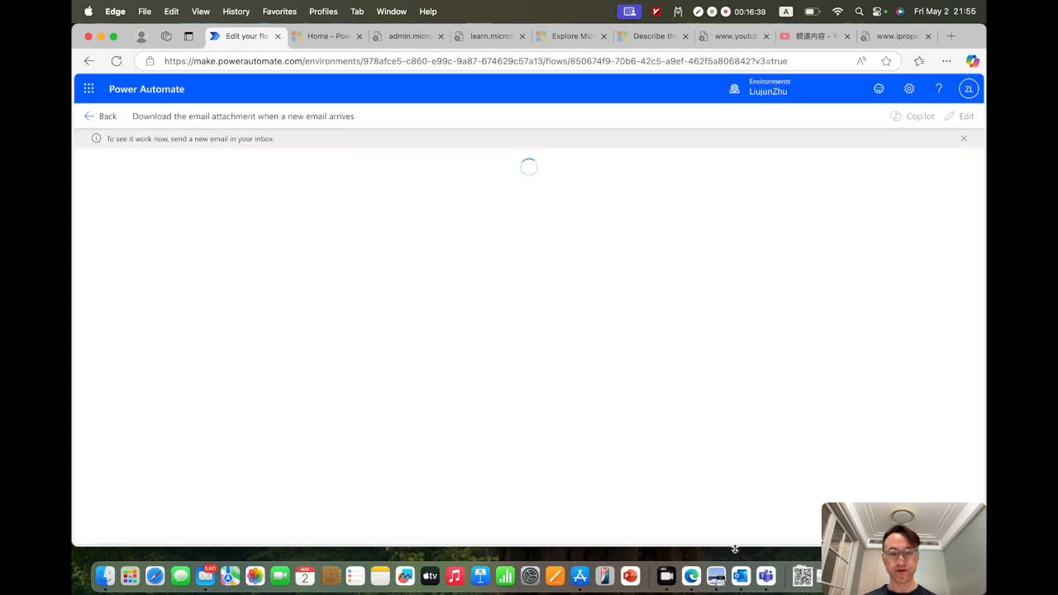
In Outlook, address a new email to your own account with subject 'Test for power automate'.
click(741, 577)
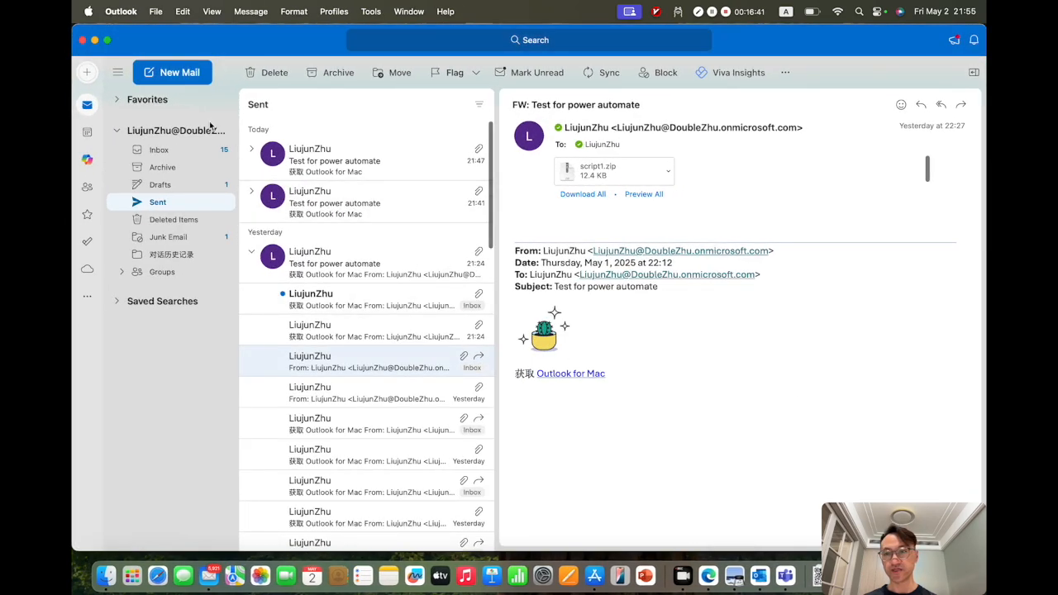
click(182, 73)
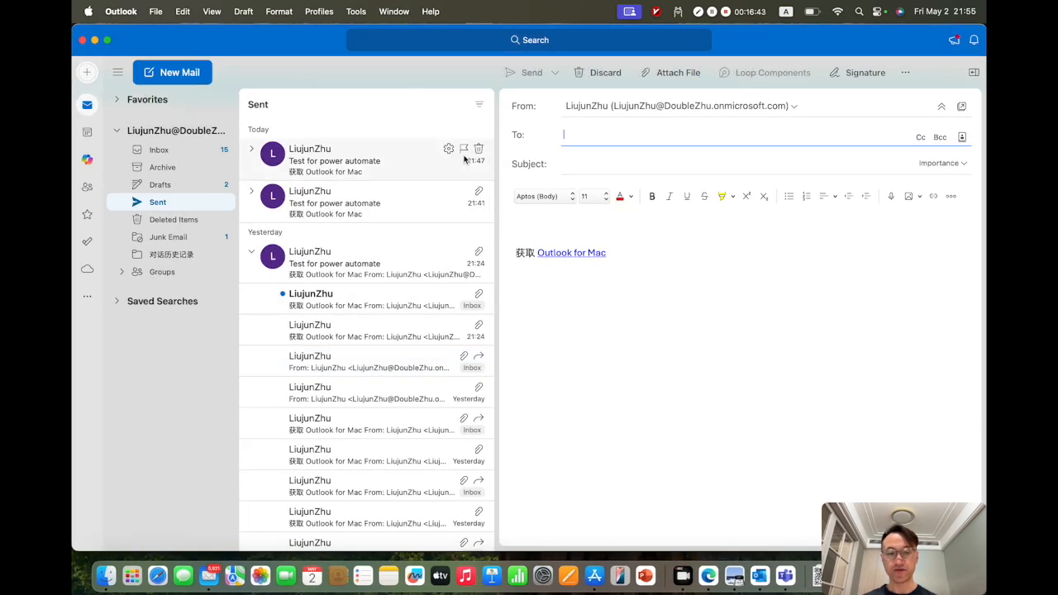
text(liujun)
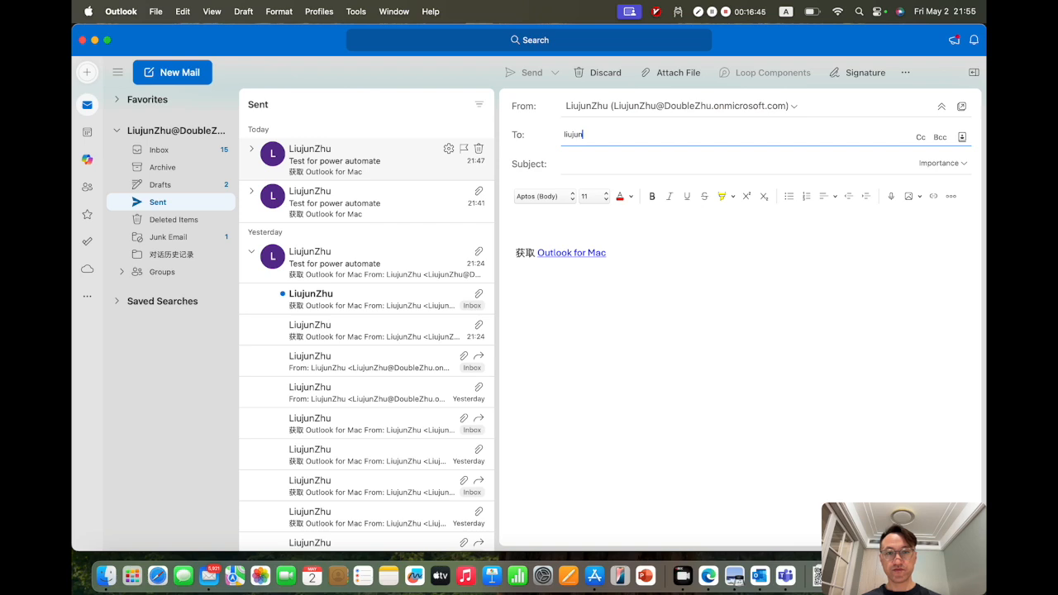
click(640, 164)
key(Tab)
text(test)
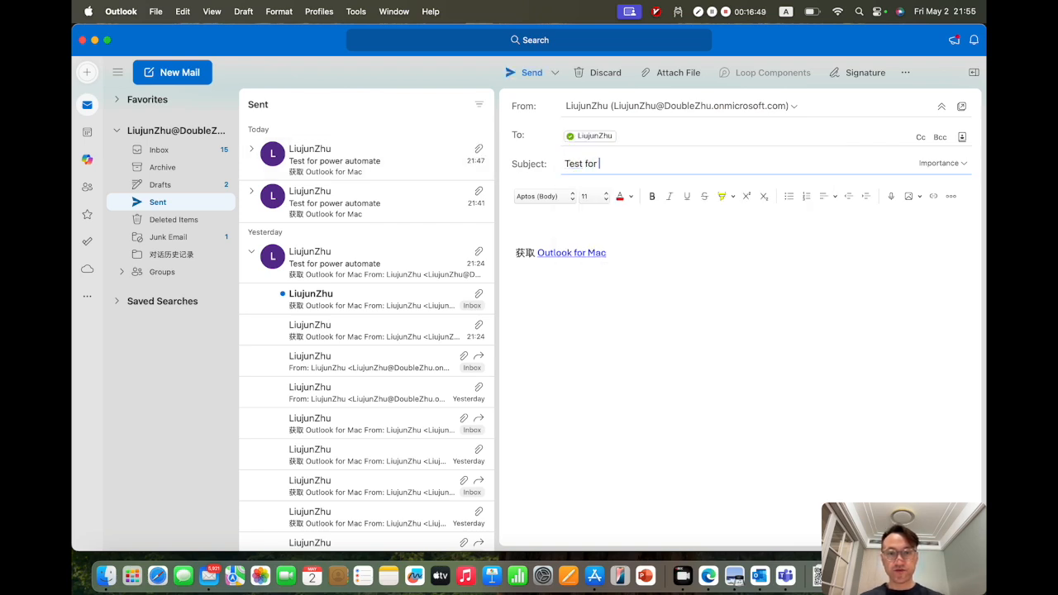
text(power automae)
text(e)
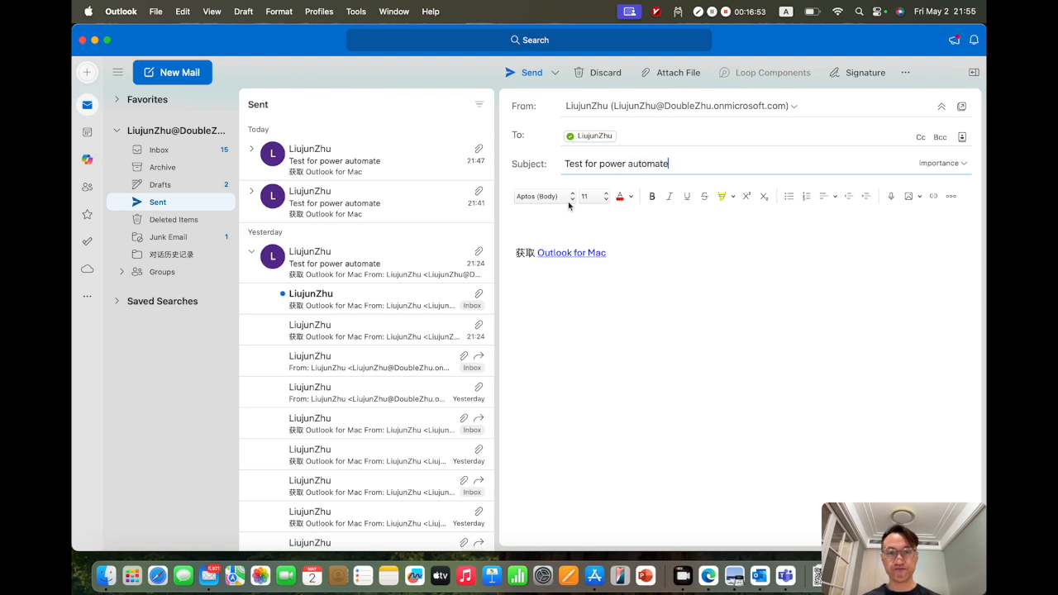
key(Tab)
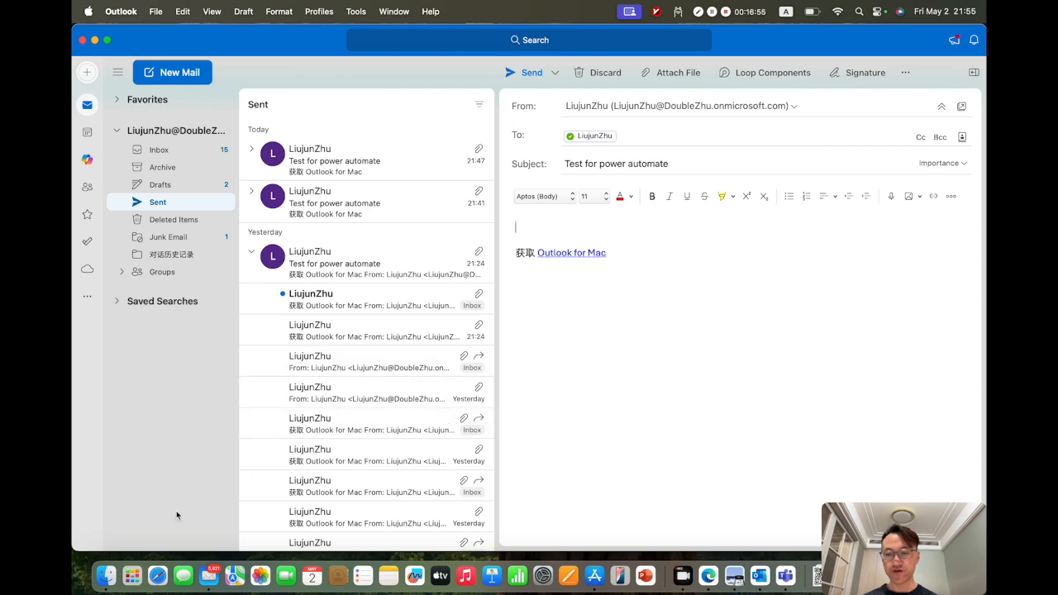
click(106, 576)
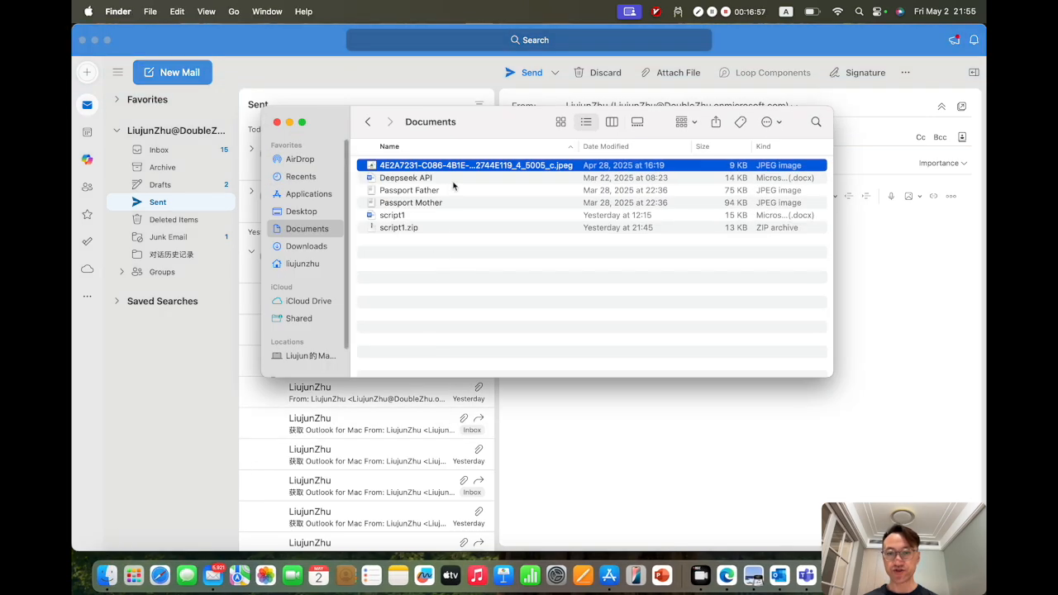
Paste the cactus image into the body, attach script1.zip from Documents, and send the email.
click(592, 426)
key(super+v)
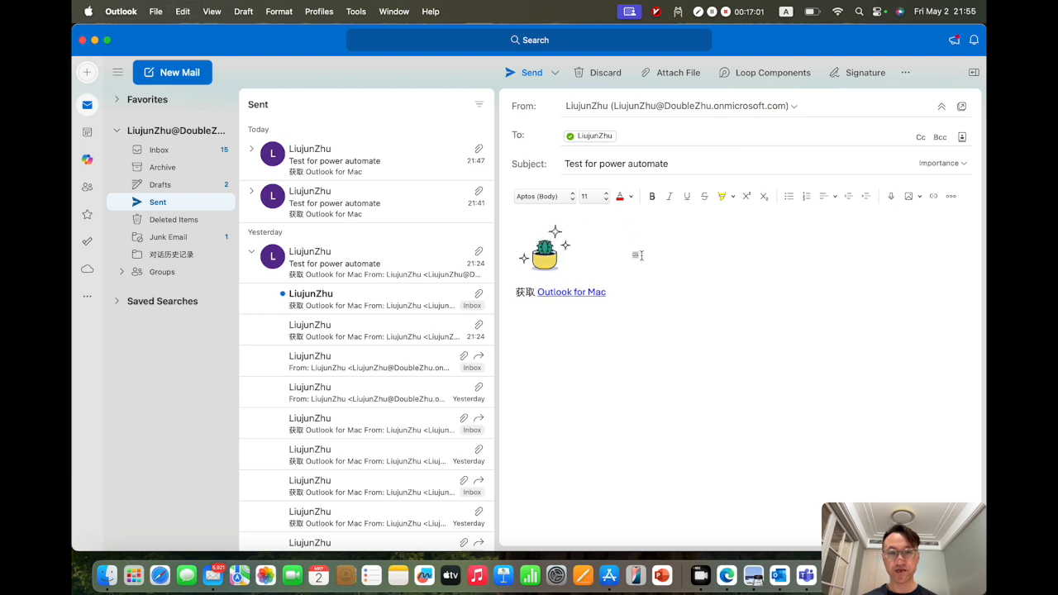
click(673, 77)
click(671, 88)
click(413, 270)
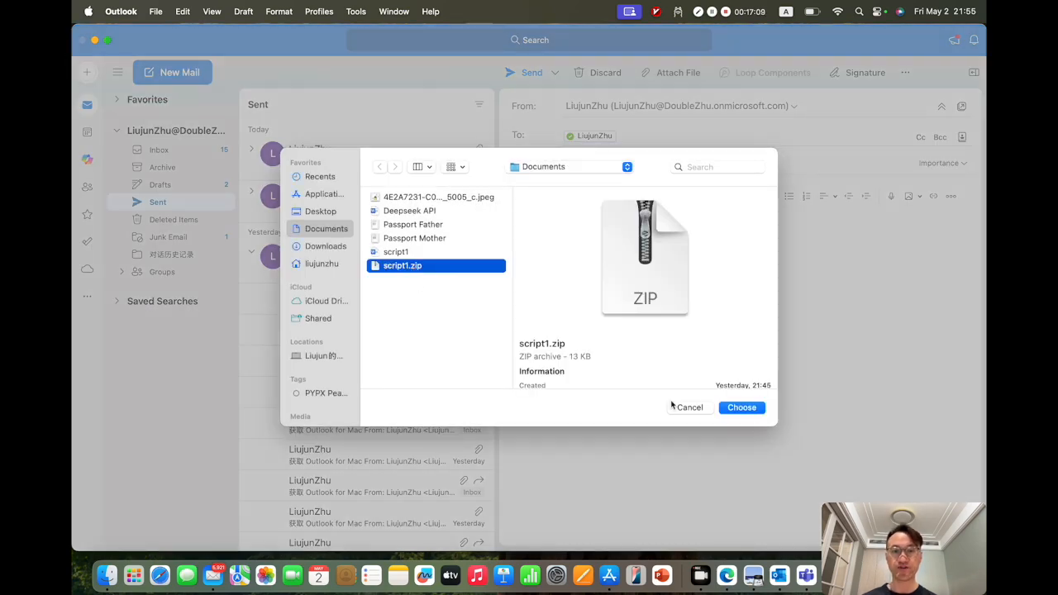
click(742, 407)
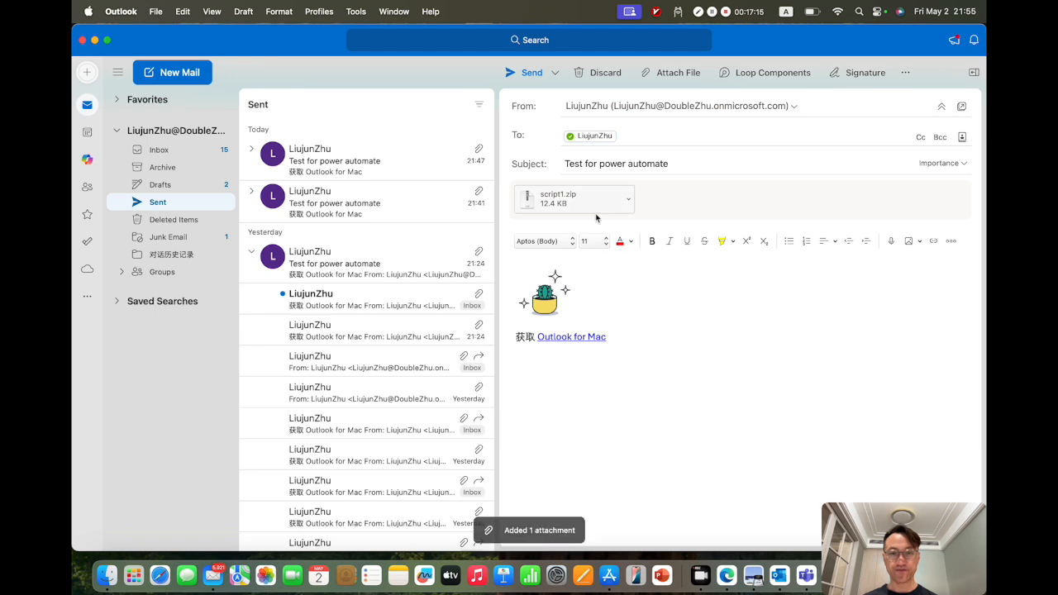
click(529, 75)
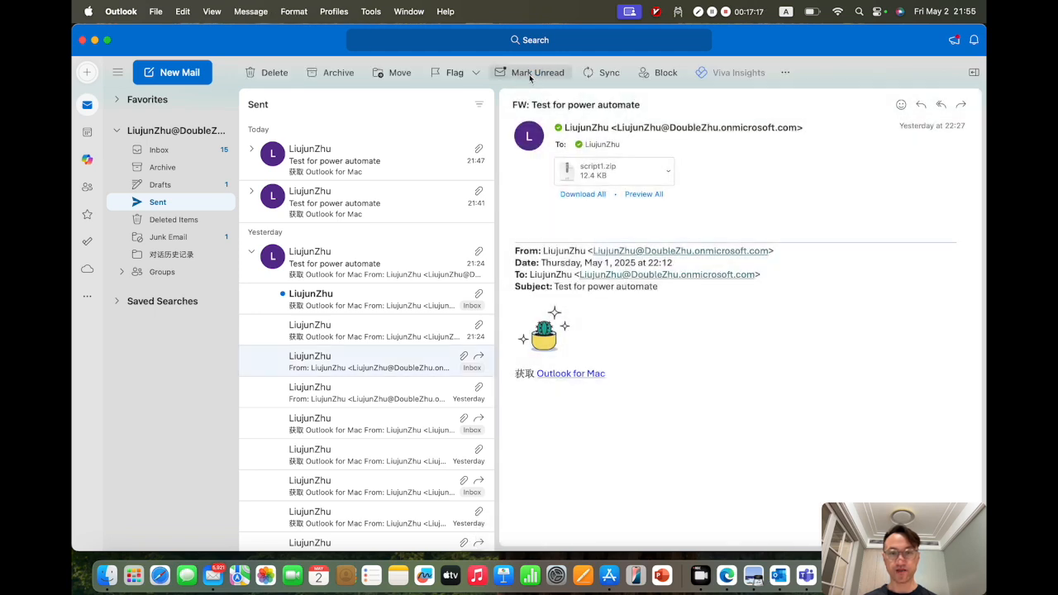
Put away Outlook and Finder and follow the running test in the flow designer.
click(94, 41)
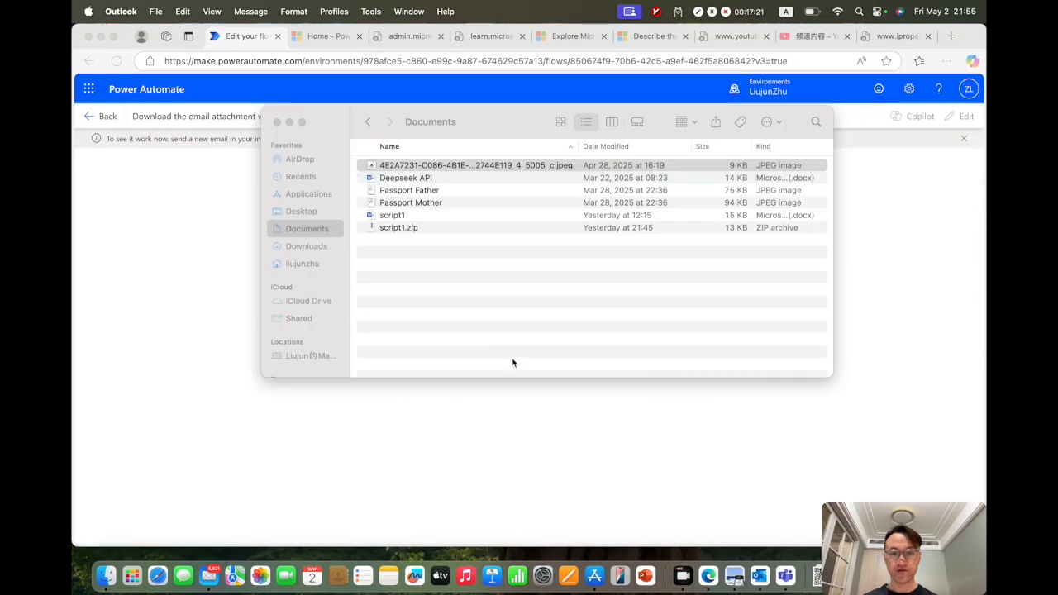
click(288, 122)
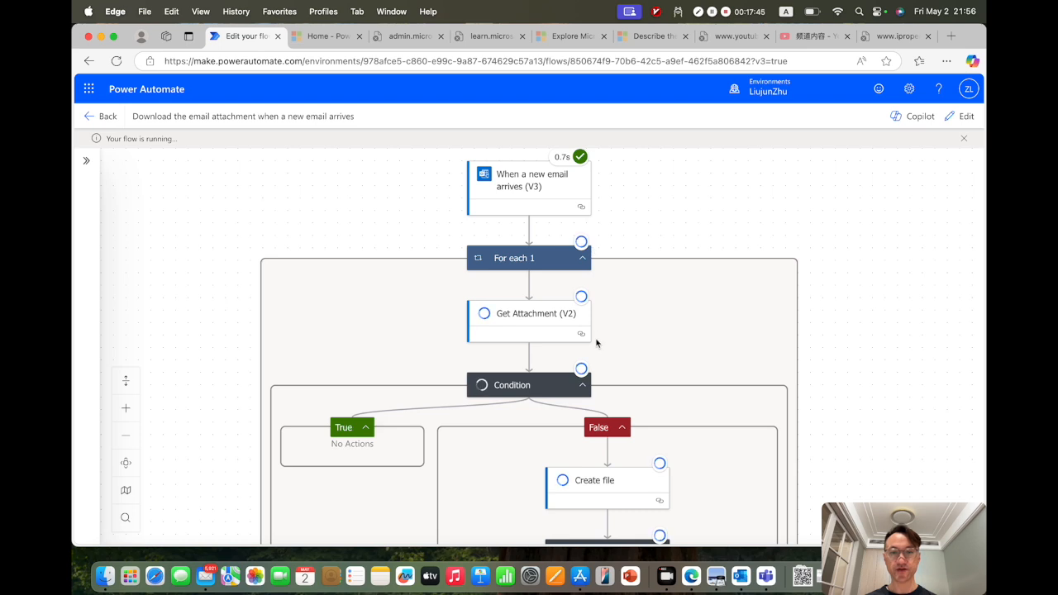
scroll(778, 360, down, 5)
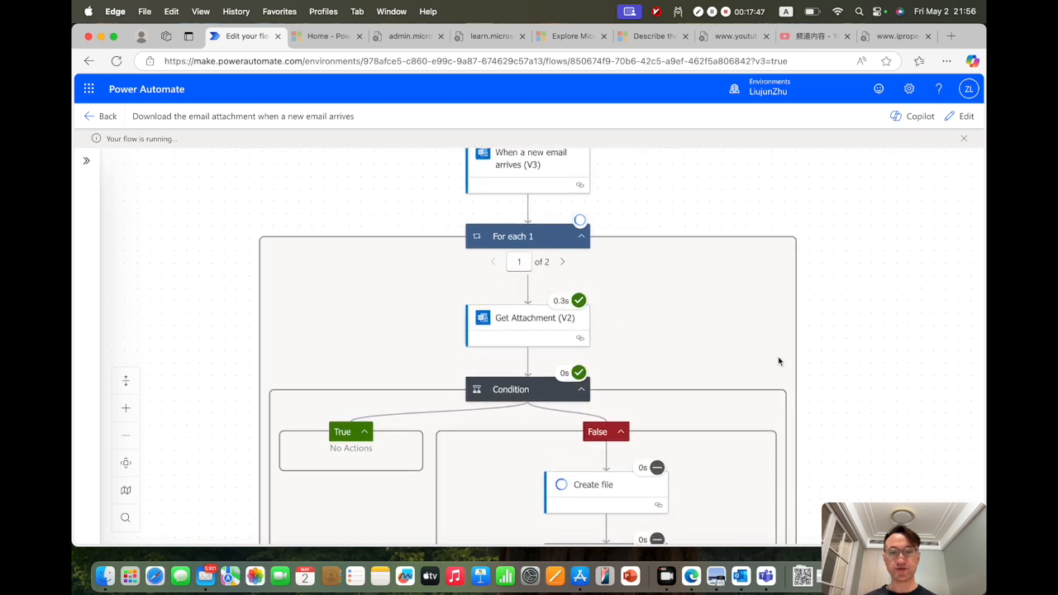
scroll(778, 360, down, 1)
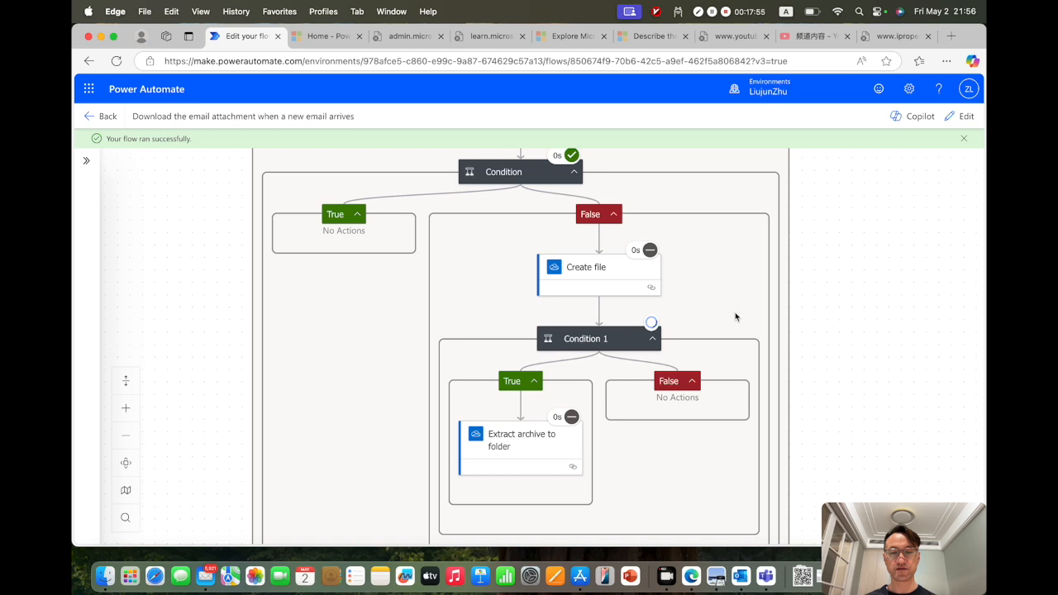
scroll(728, 301, down, 2)
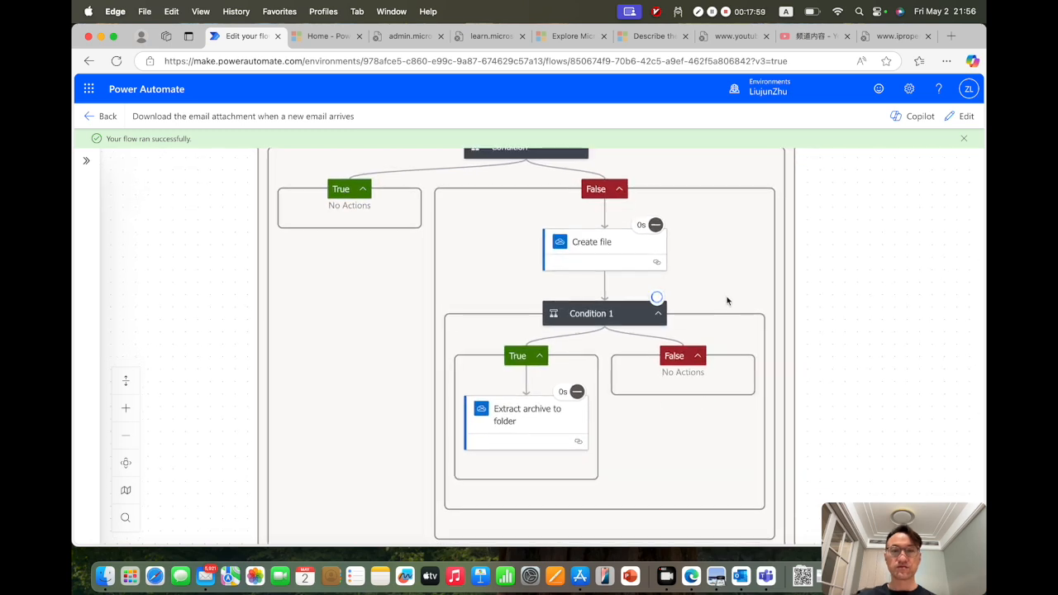
Check the Condition 1 and Extract archive to folder results, then view iteration 2 of 2.
click(624, 314)
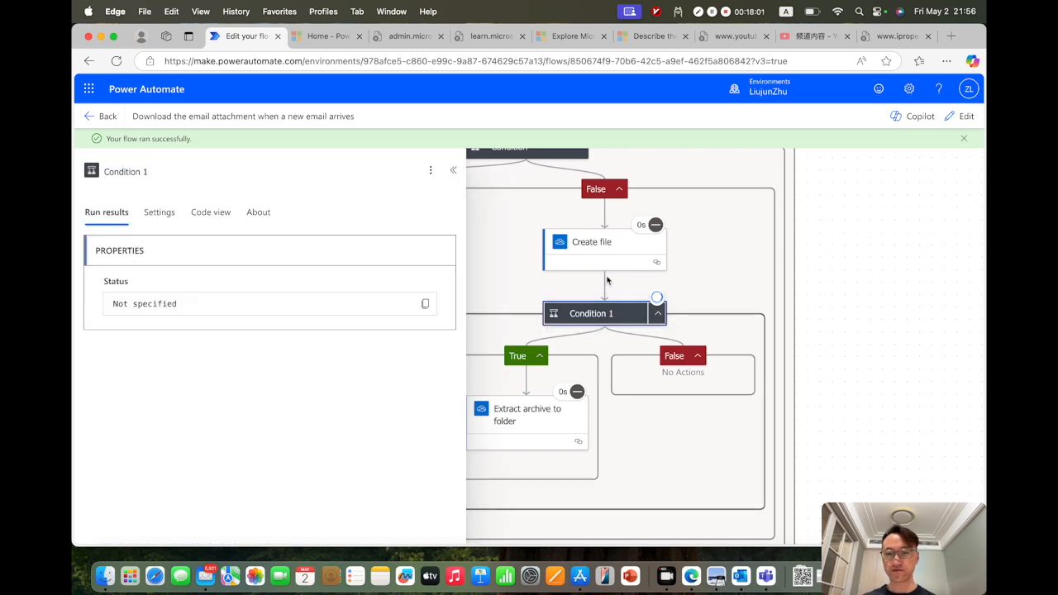
click(454, 173)
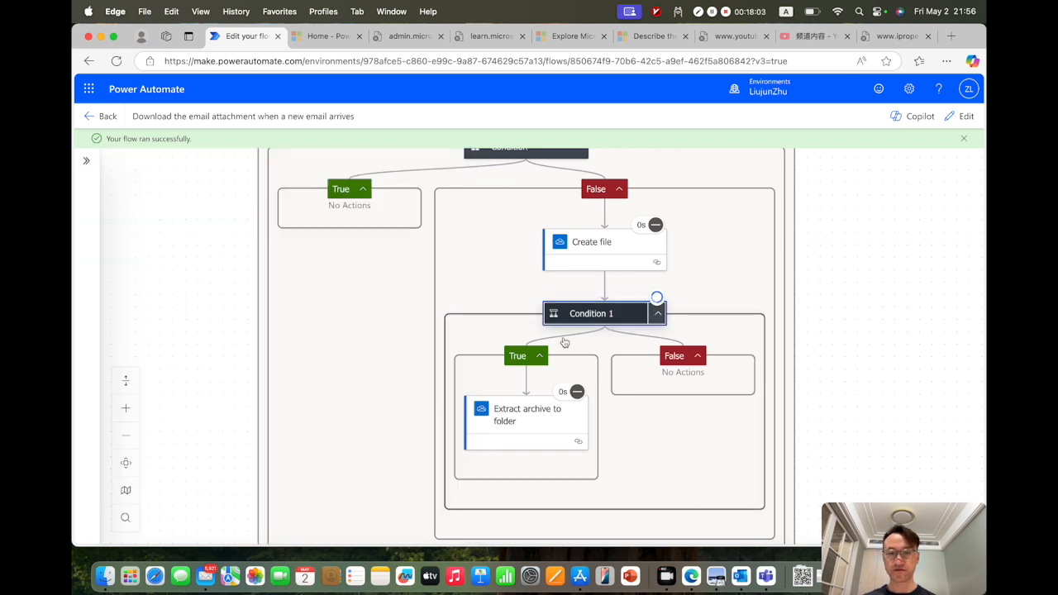
click(541, 424)
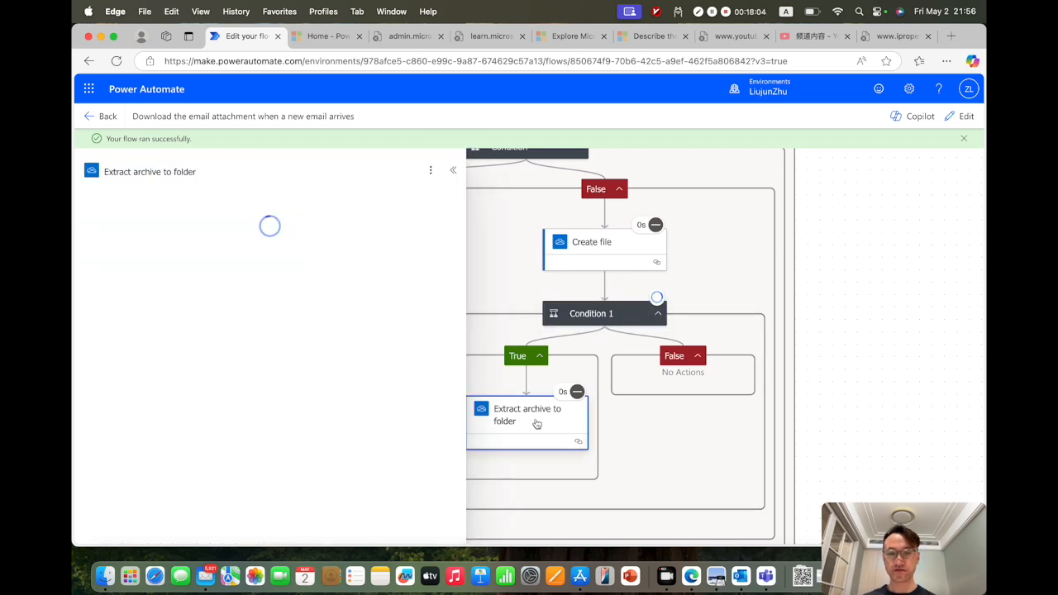
click(453, 170)
scroll(814, 288, up, 3)
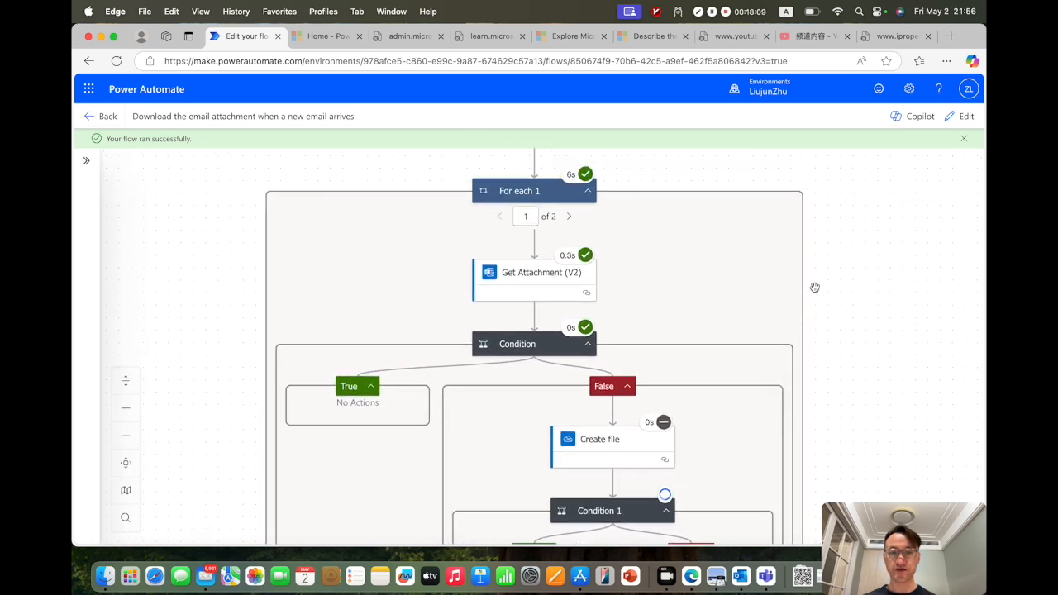
click(569, 217)
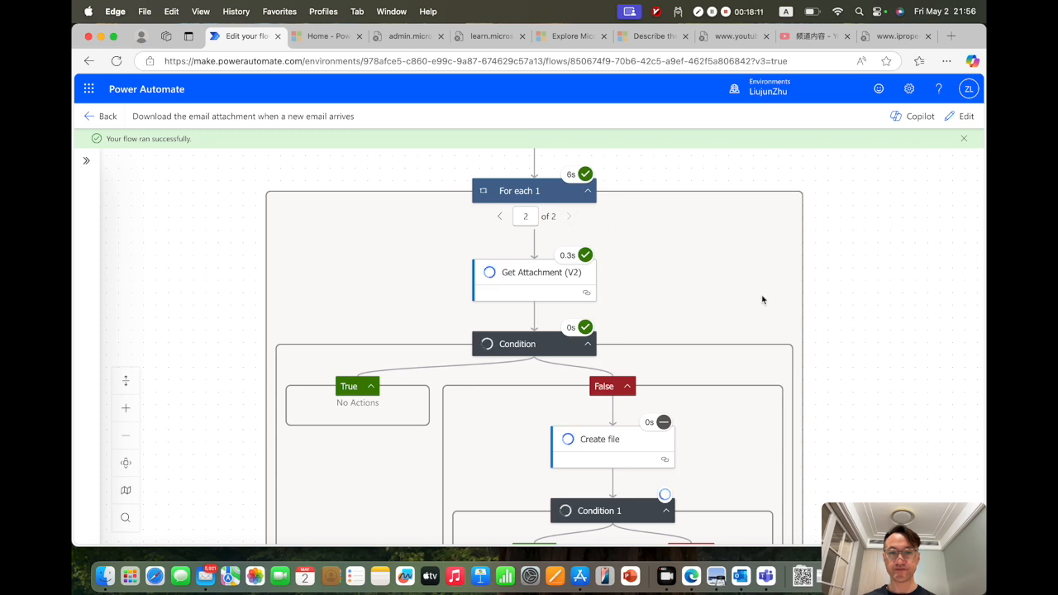
scroll(762, 300, down, 5)
scroll(762, 300, down, 1)
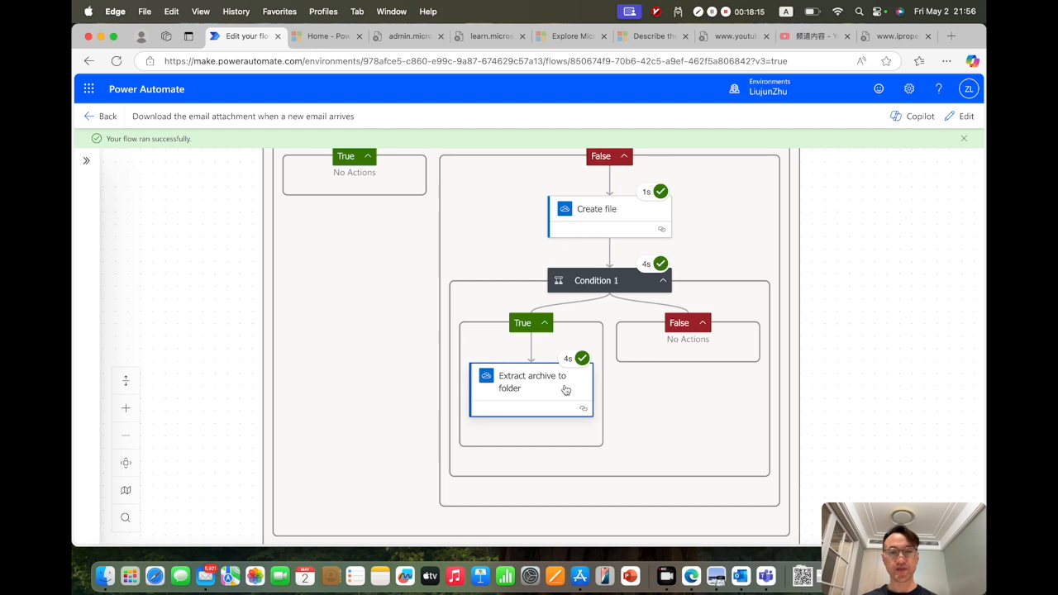
scroll(698, 318, up, 1)
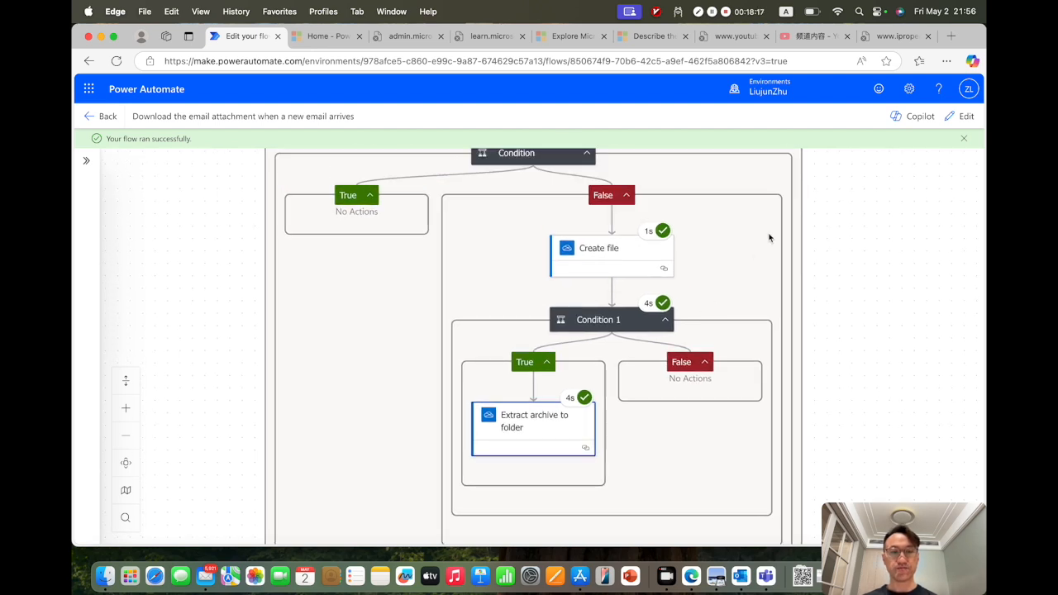
Open My files > Attachments in Teams' OneDrive, showing script1.zip, script1.docx and __MACOSX, then return to Outlook.
click(767, 579)
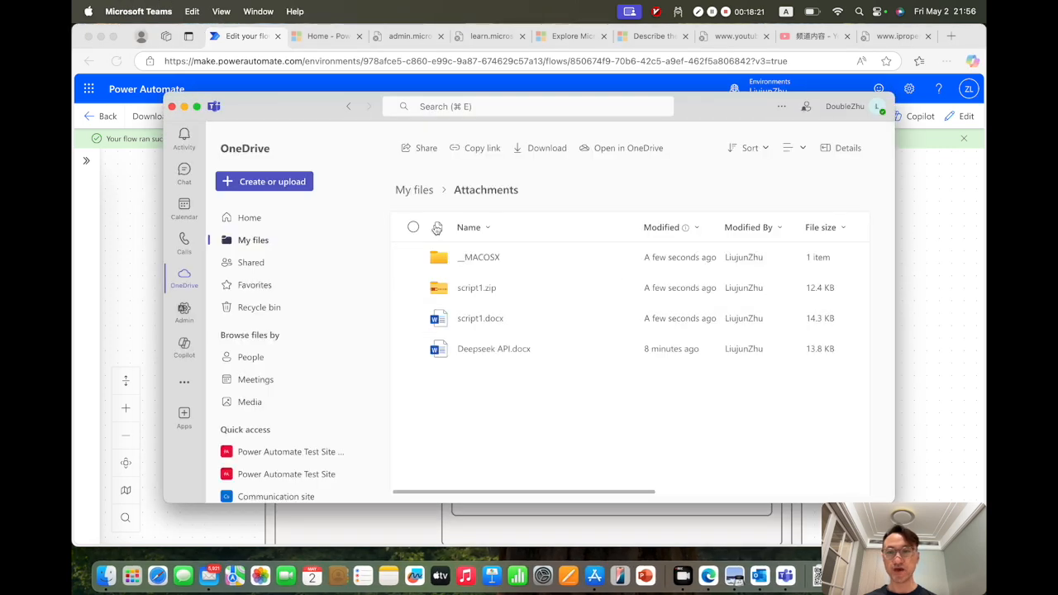
click(254, 246)
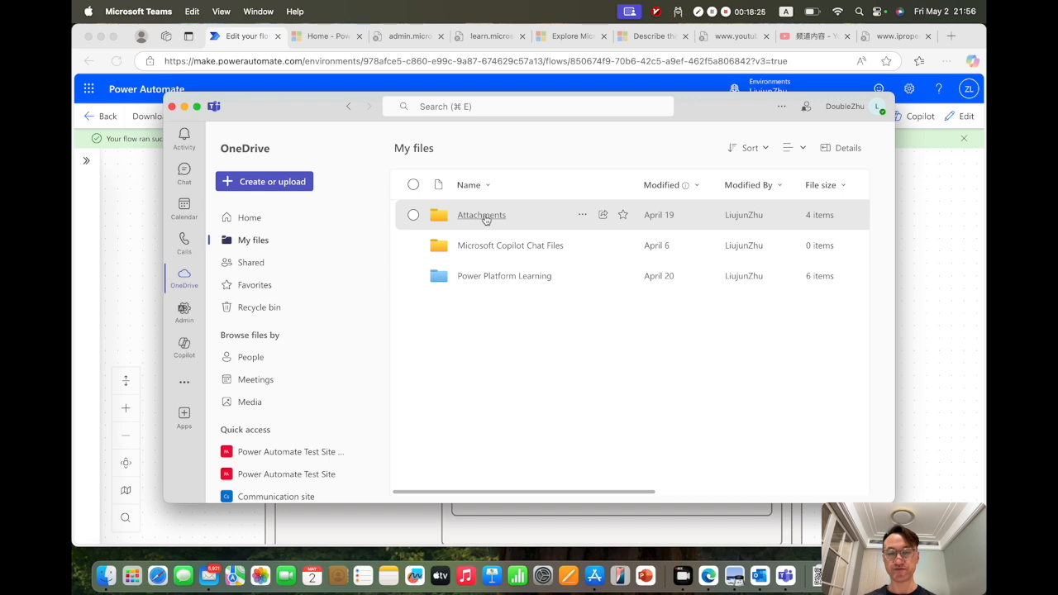
click(482, 215)
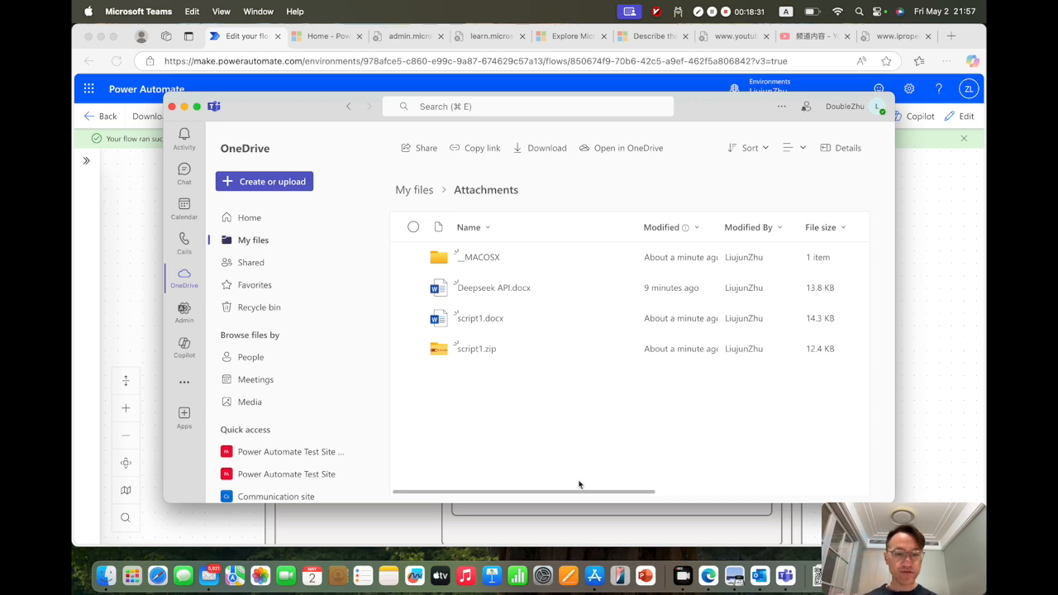
click(760, 578)
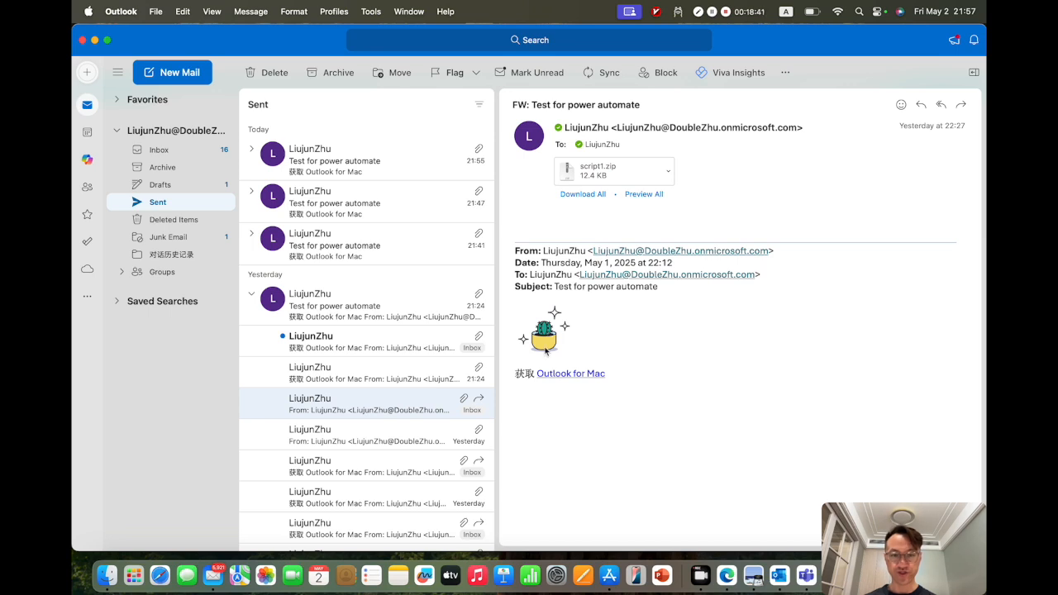
Bring Teams' OneDrive Attachments folder forward and preview script1.docx and script1.zip.
click(808, 577)
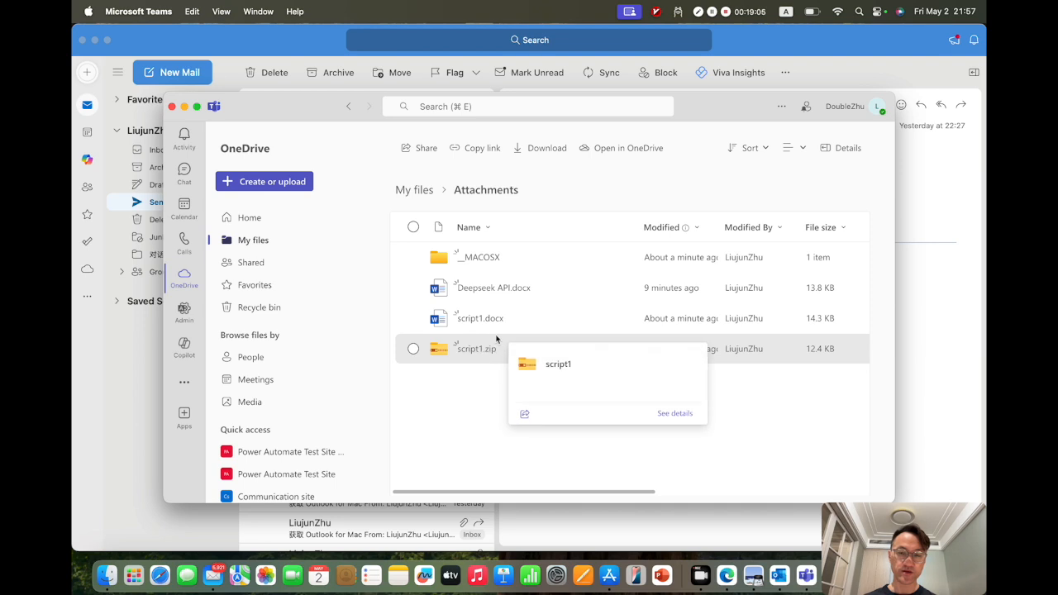
mouse_move(492, 325)
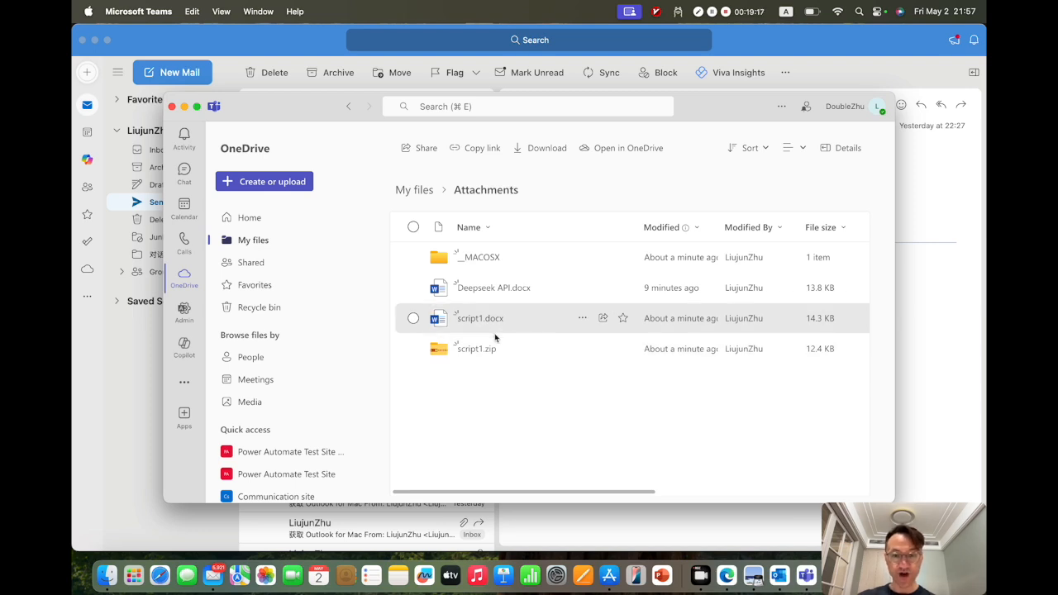
mouse_move(478, 354)
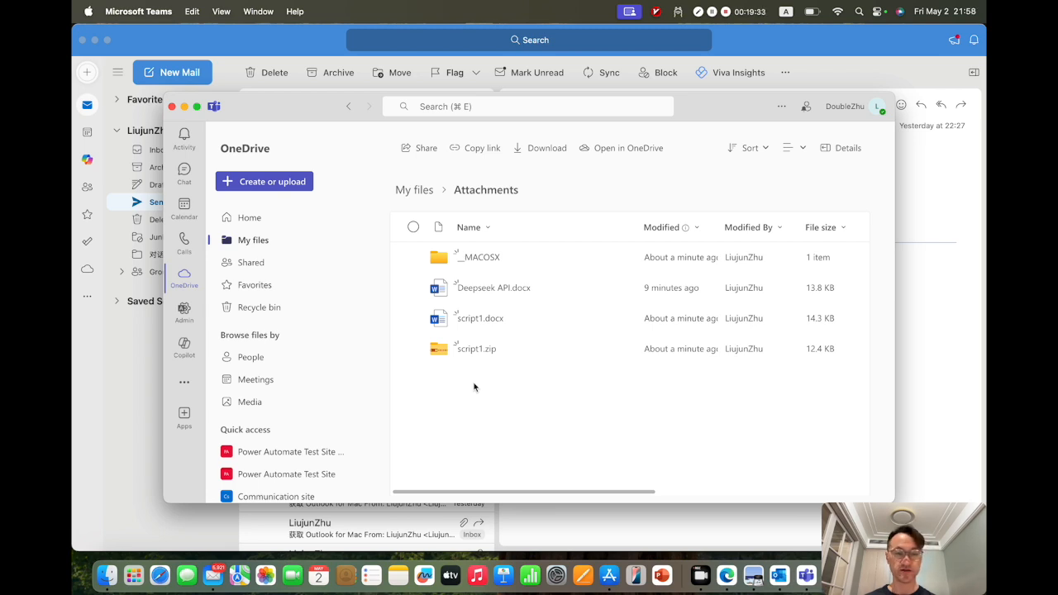
Minimize the Teams OneDrive window to reveal the successful Power Automate run in Edge.
click(184, 107)
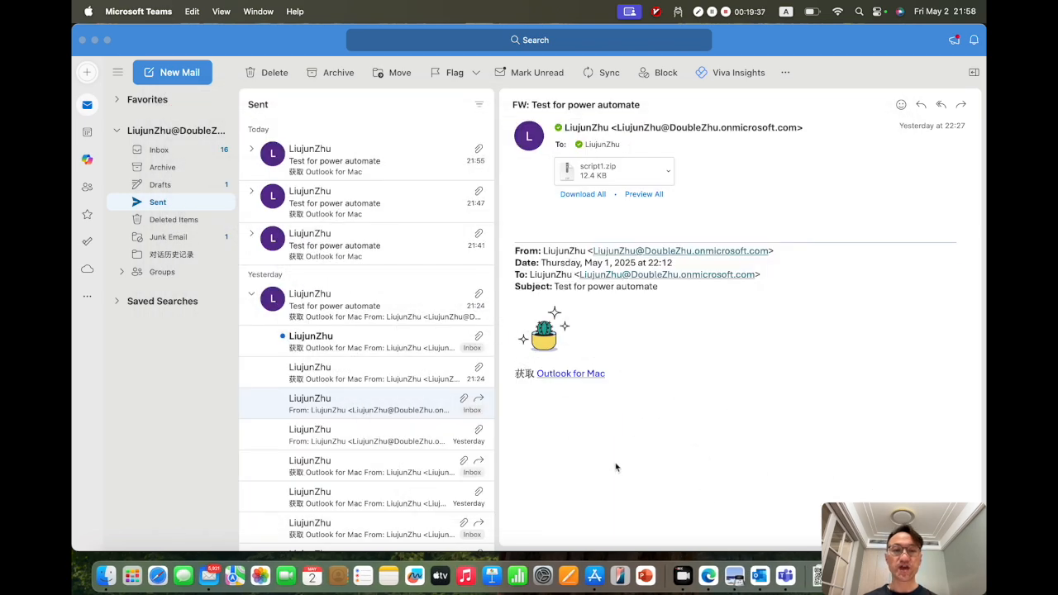
click(714, 581)
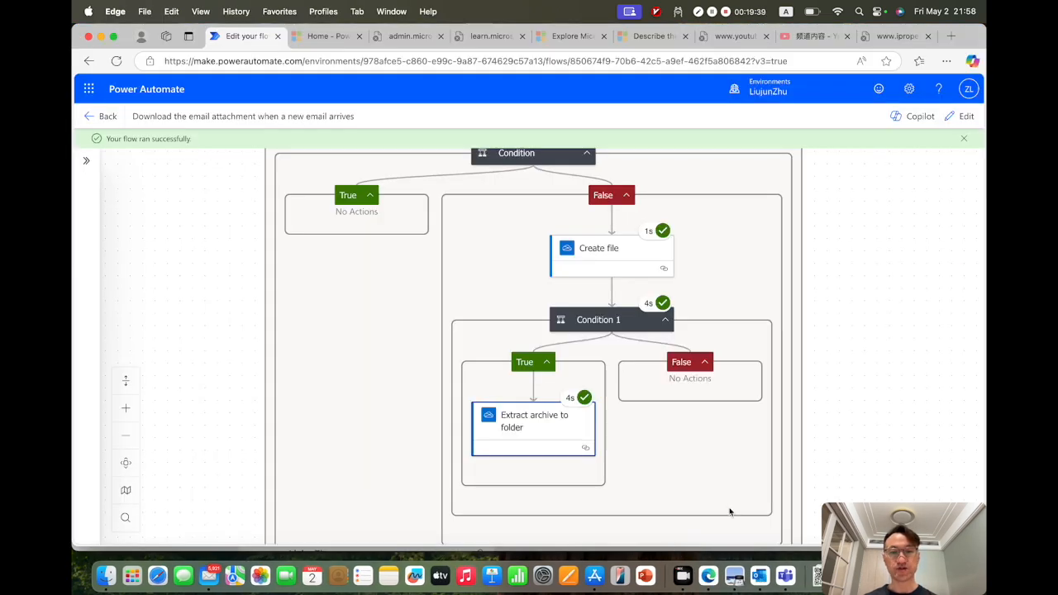
click(786, 578)
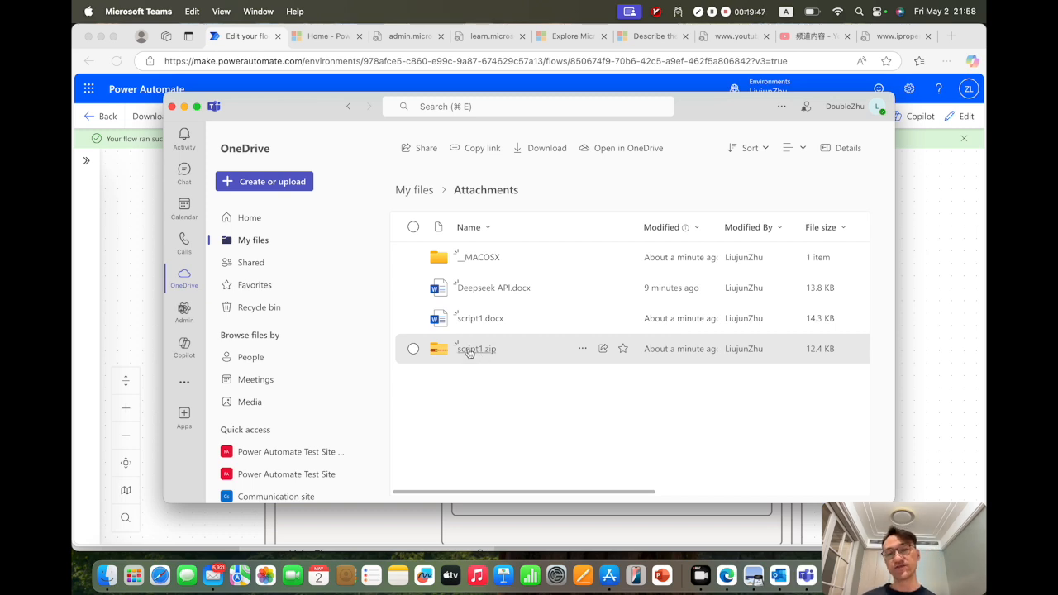
click(184, 106)
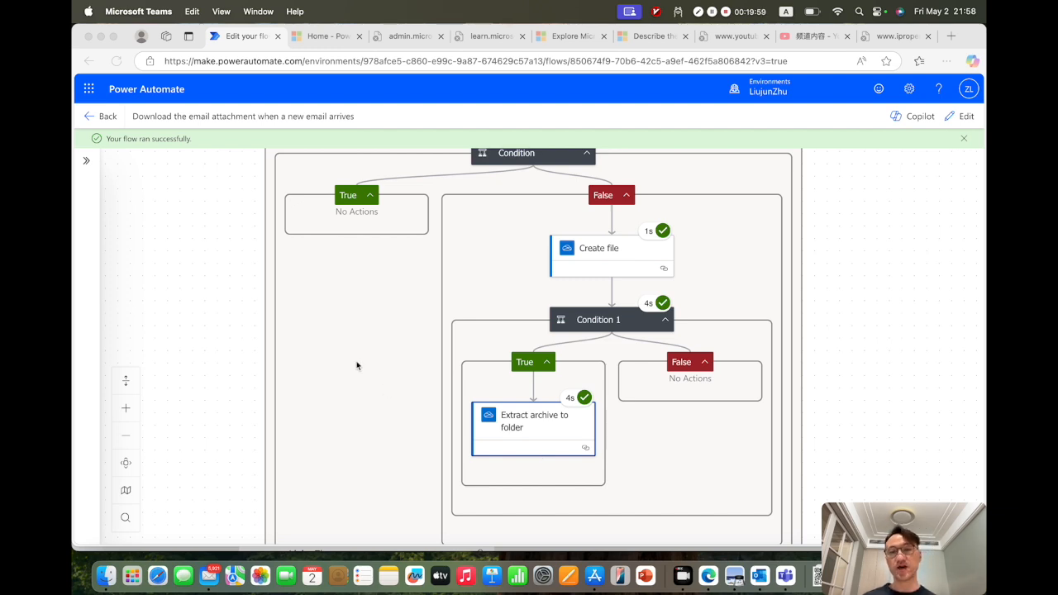
scroll(357, 365, up, 2)
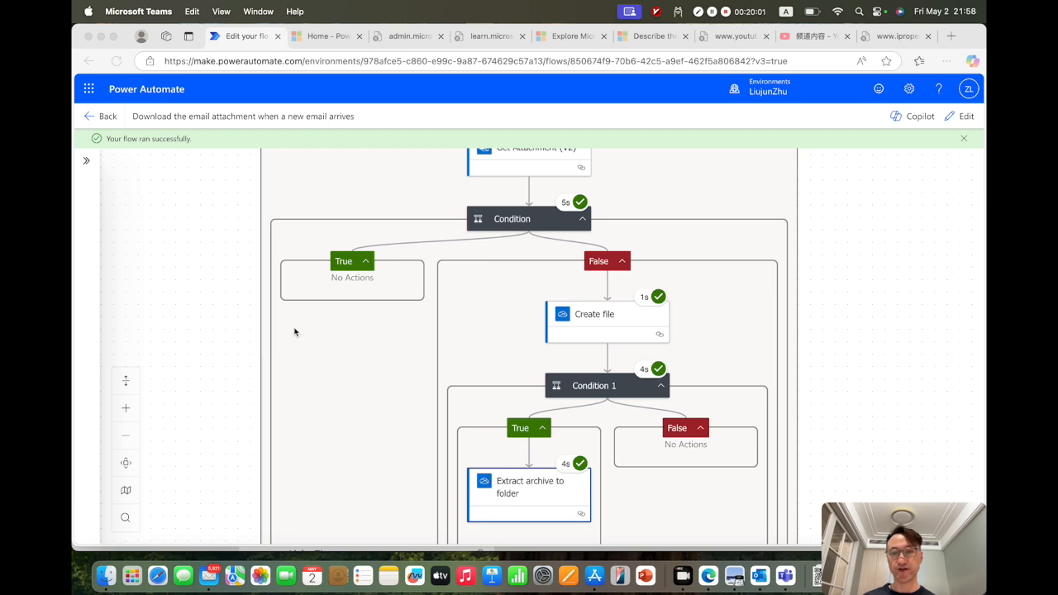
scroll(220, 304, up, 5)
scroll(220, 303, down, 10)
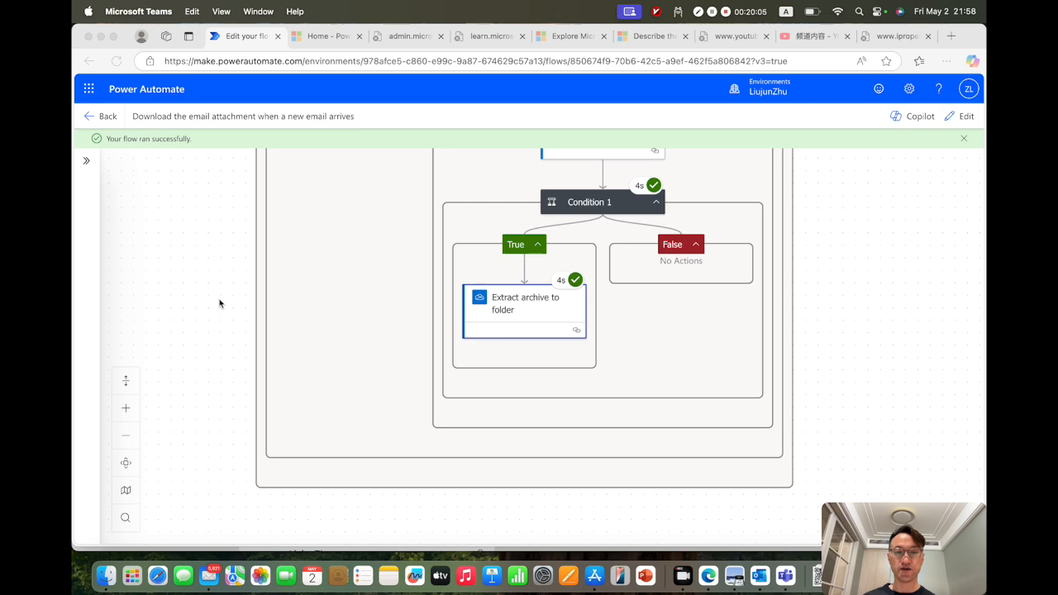
scroll(220, 304, up, 2)
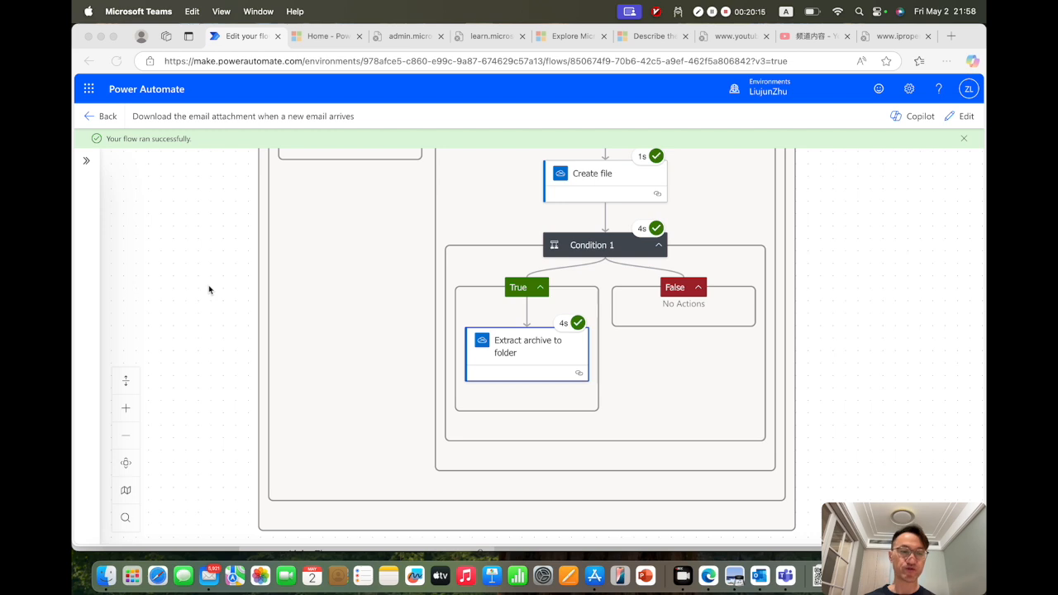
scroll(209, 289, up, 5)
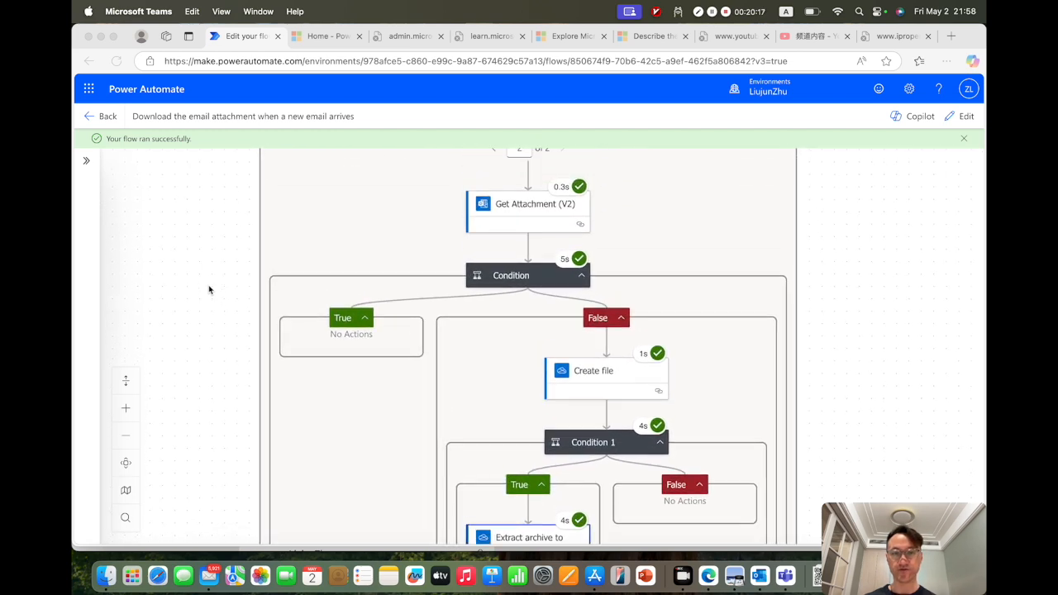
scroll(209, 289, up, 2)
scroll(209, 290, down, 3)
scroll(209, 289, down, 5)
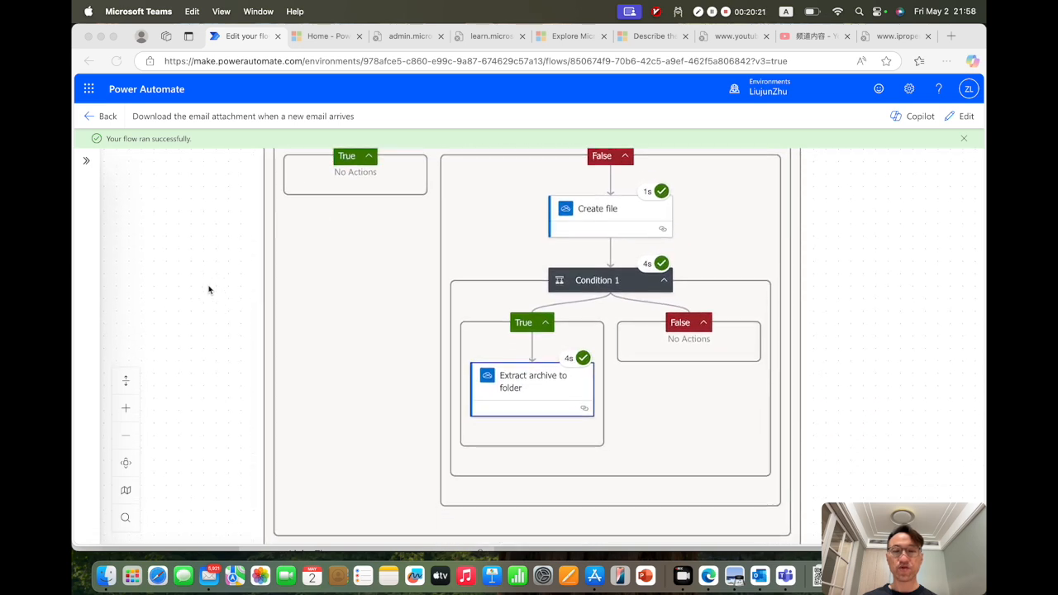
scroll(210, 290, down, 1)
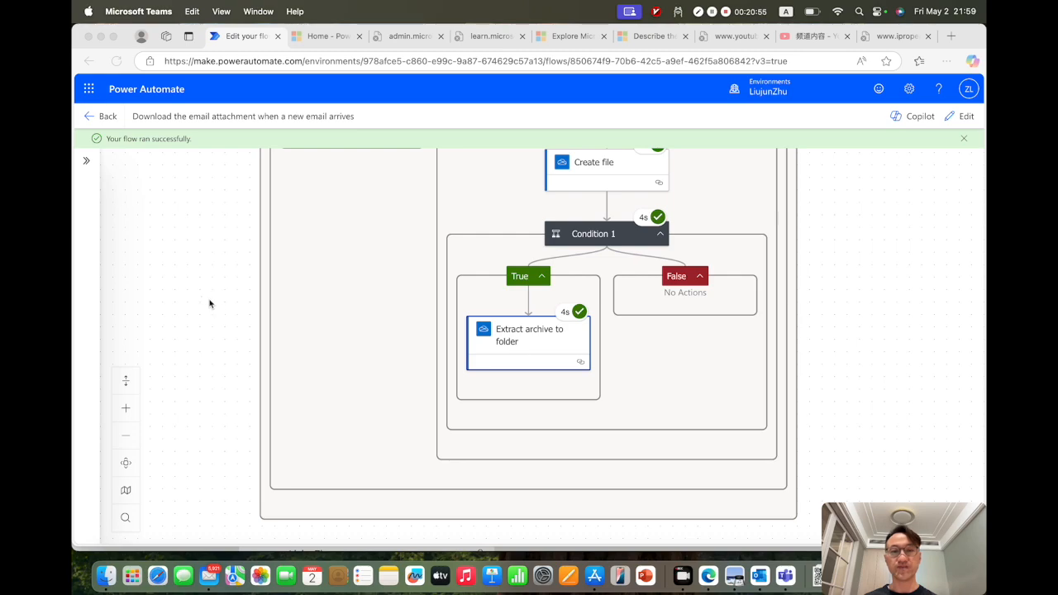
scroll(209, 304, up, 3)
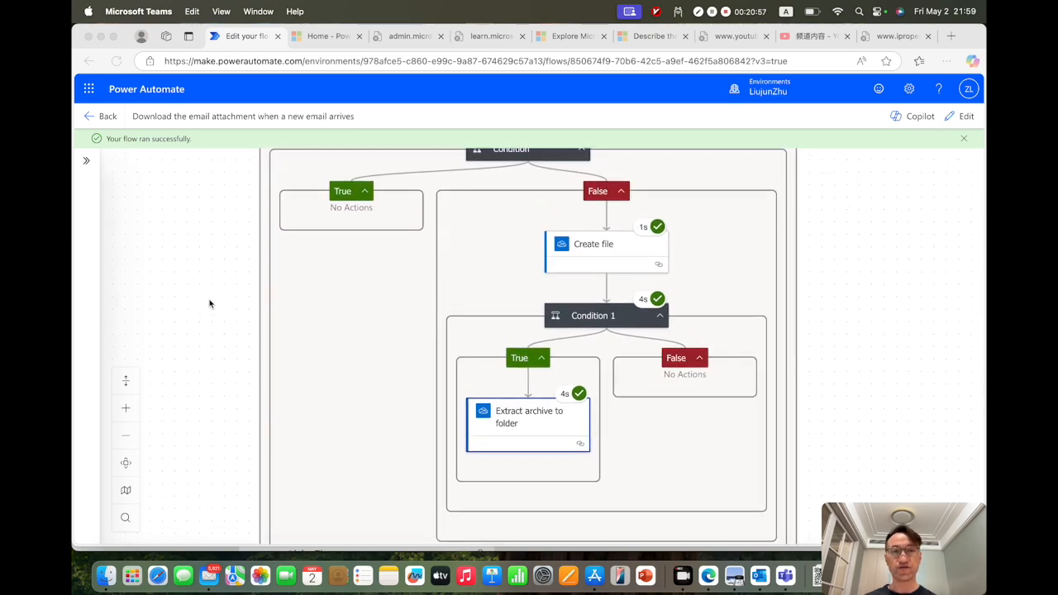